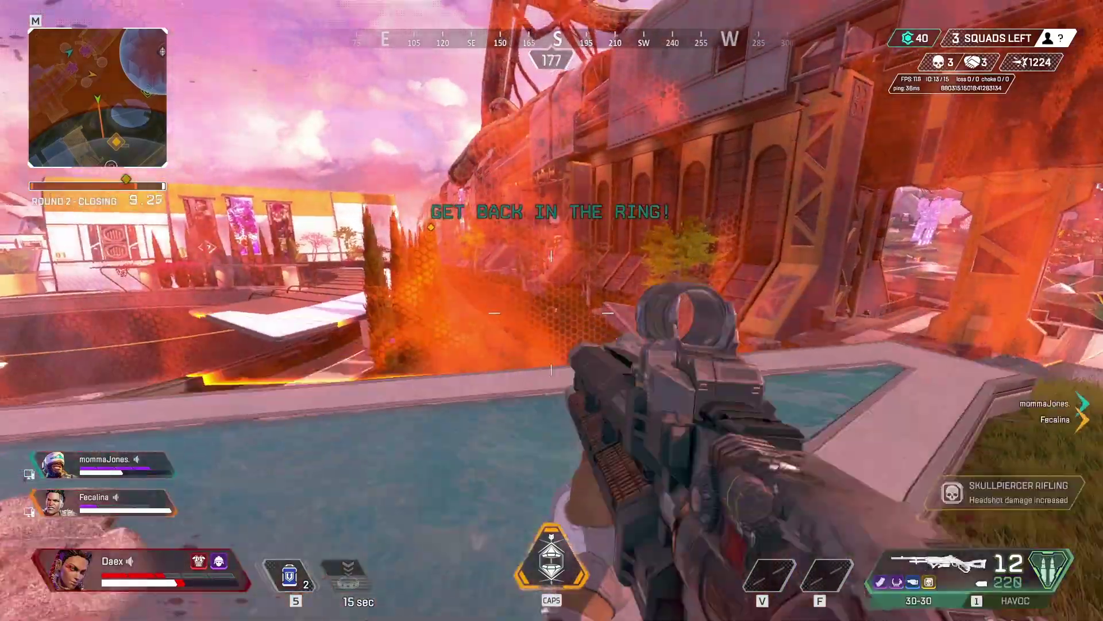
right_click(552, 310)
click(551, 310)
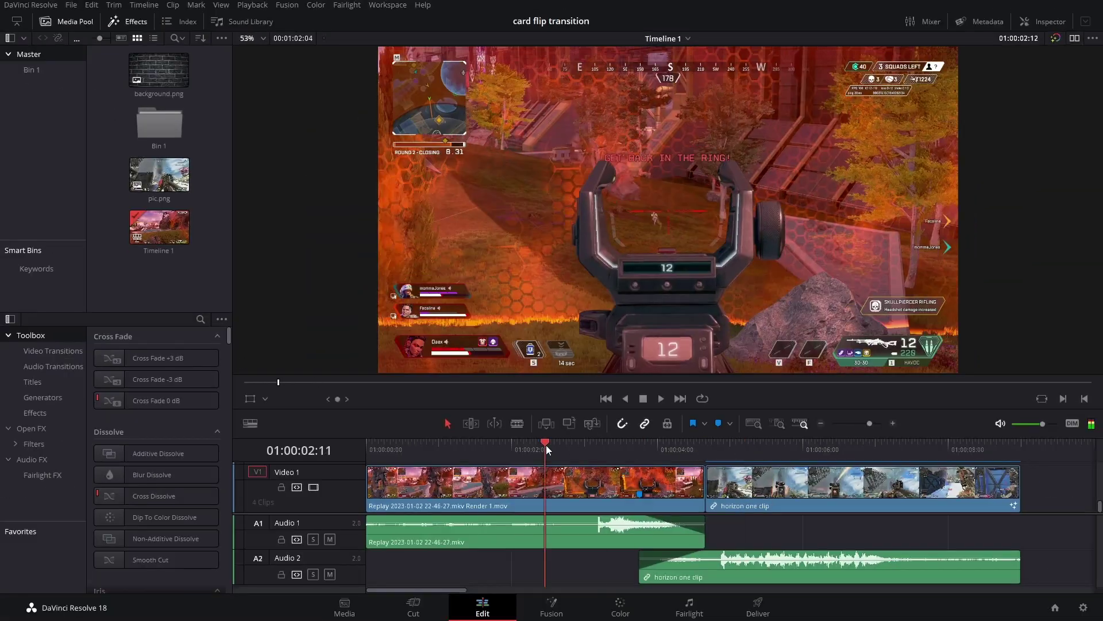
Step: Review the timeline at Marker 1 and at the first frame of the horizon one clip
drag(546, 446, 637, 450)
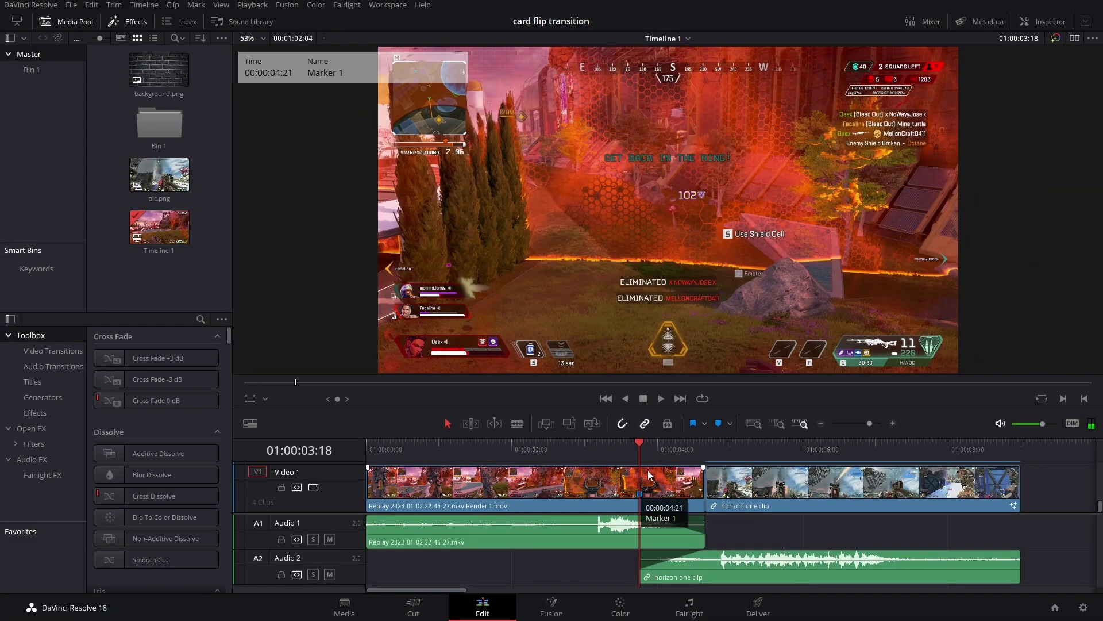
drag(642, 439, 702, 439)
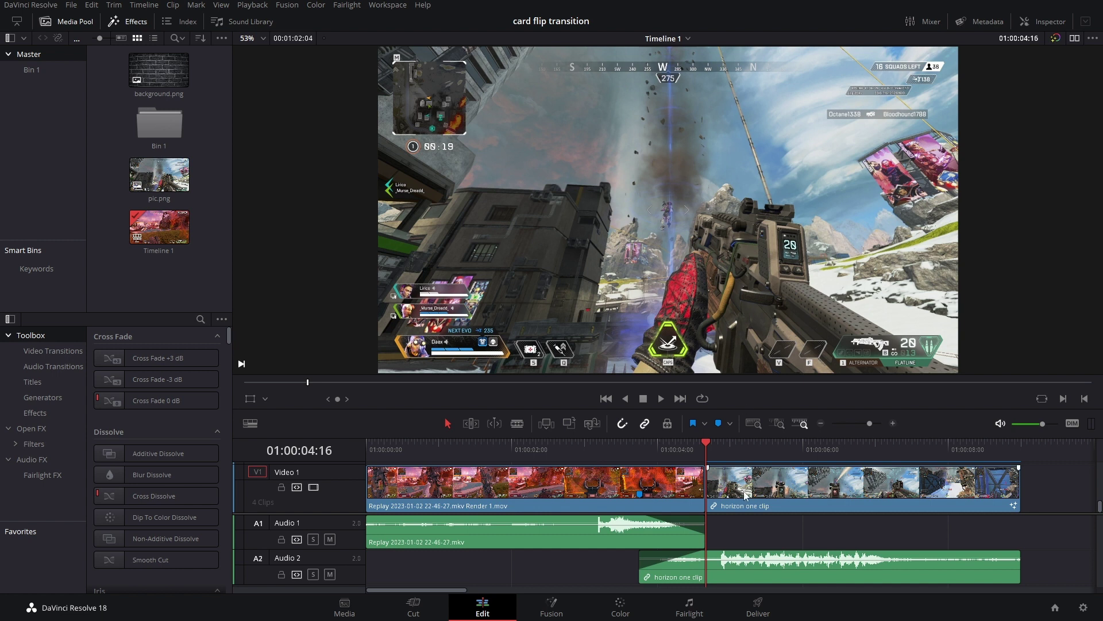
click(564, 617)
right_click(631, 192)
Step: Trim one frame off the start of the horizon one clip and close the gap left on Video 1
drag(869, 422, 878, 423)
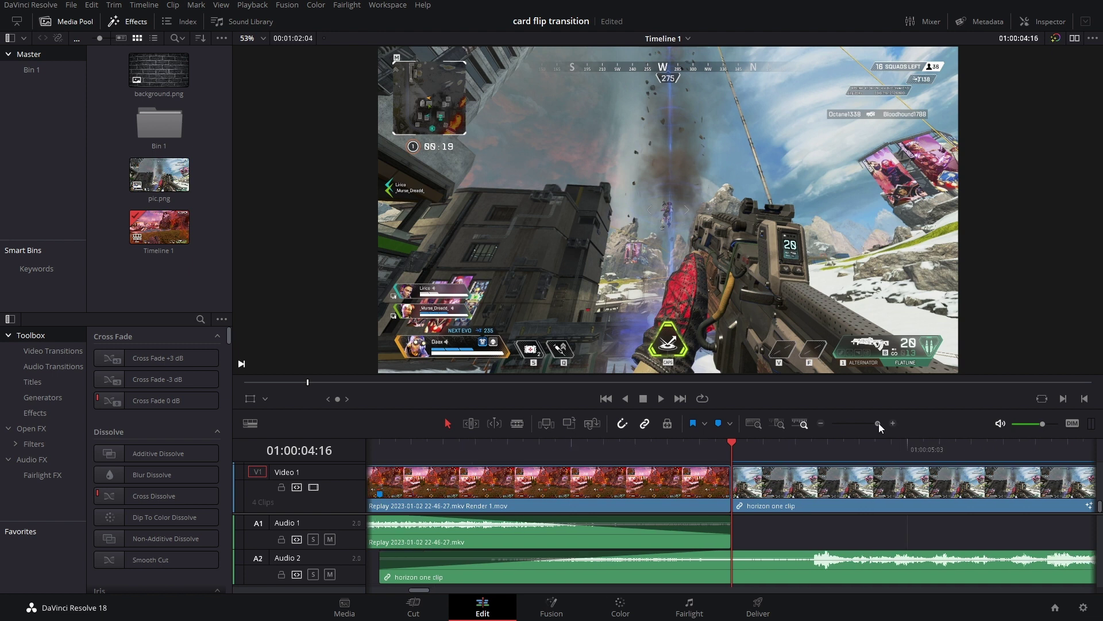
click(766, 443)
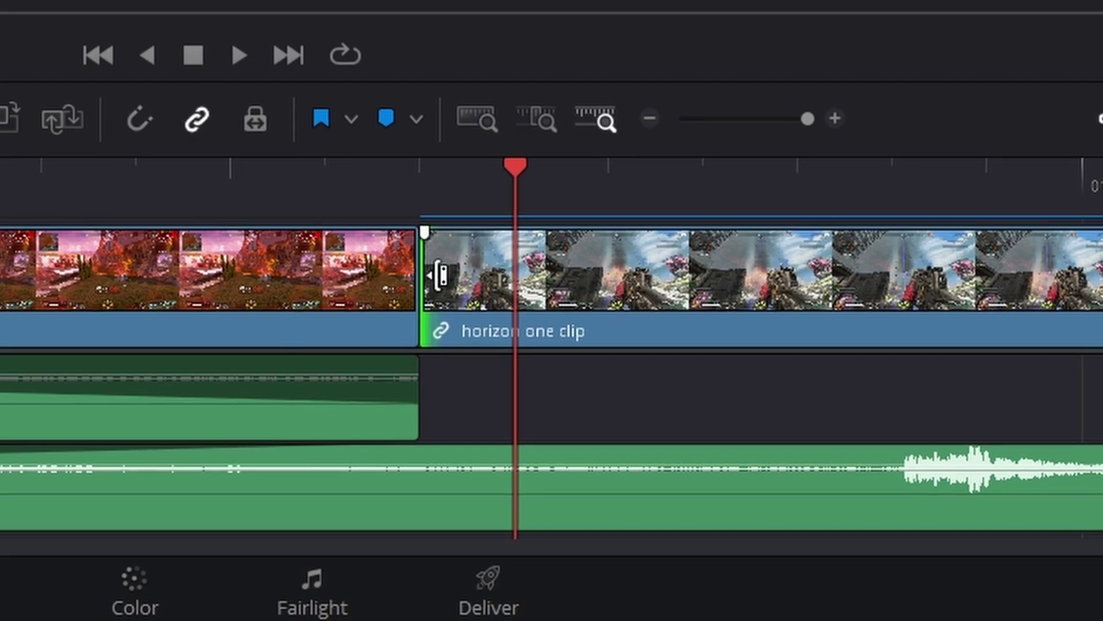
drag(733, 483, 770, 485)
right_click(750, 487)
click(777, 494)
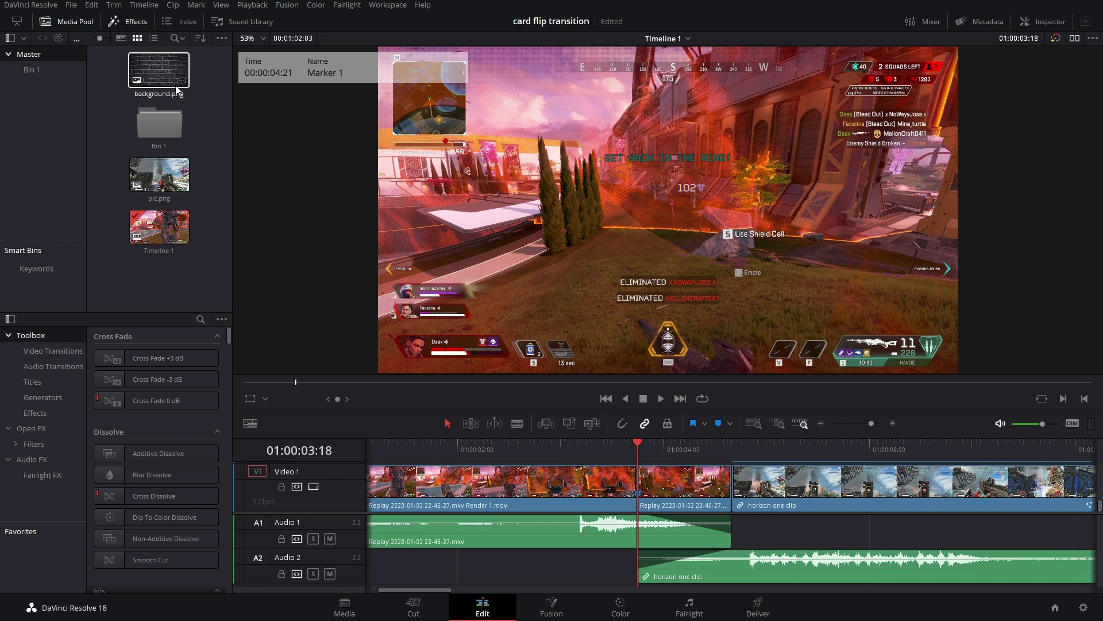
Step: Split the Replay clip on Video 1 at Marker 1 and move its tail piece straight up to Video 2
click(151, 83)
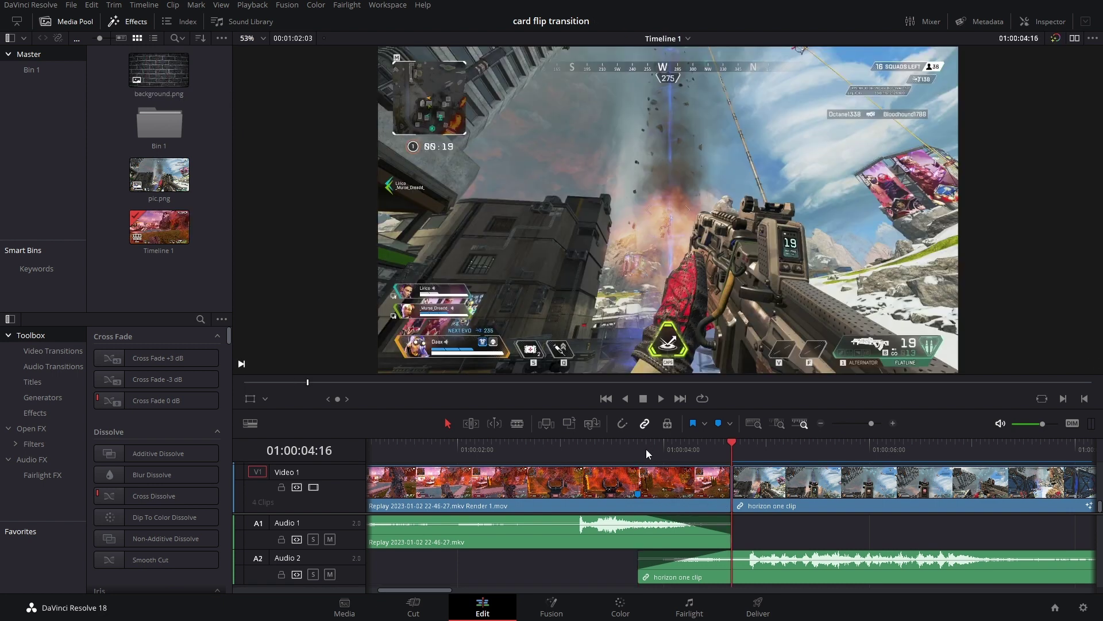
click(639, 451)
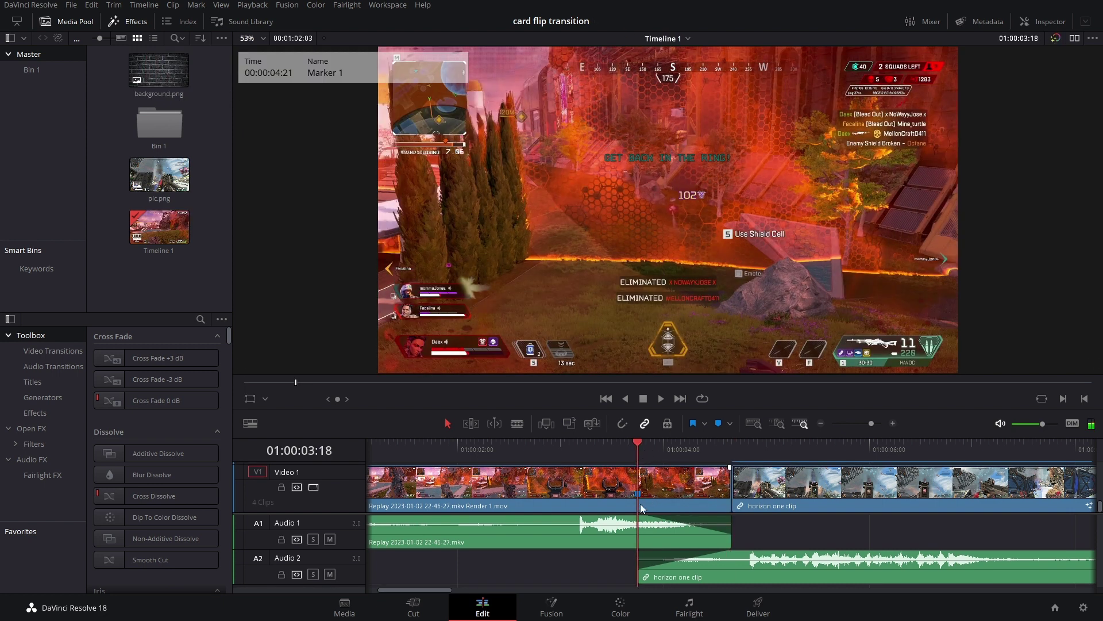
key(b)
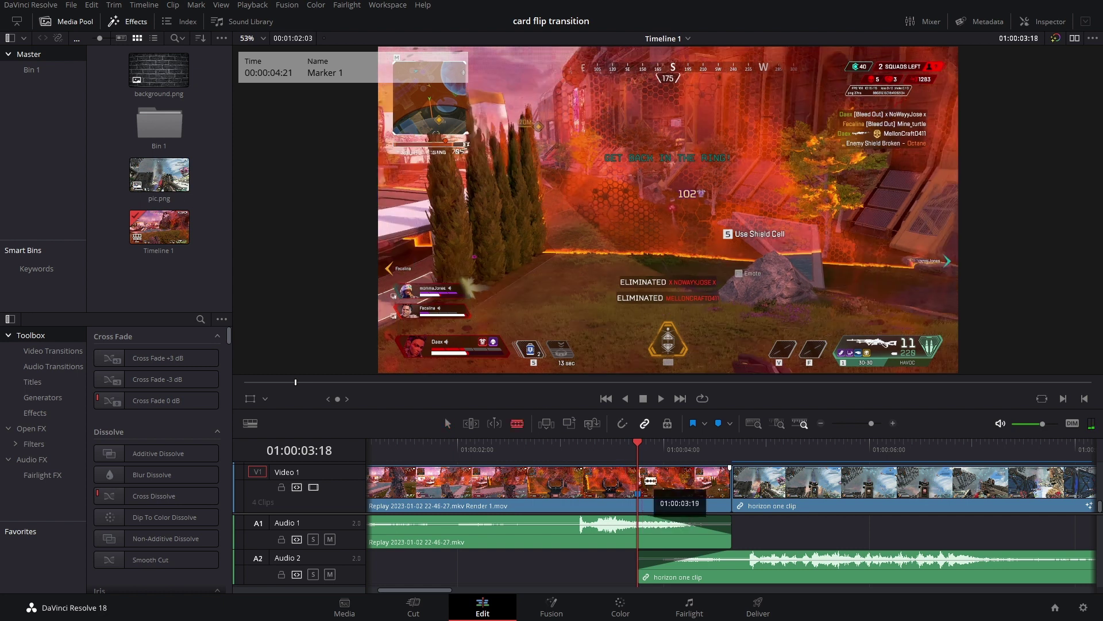
click(647, 476)
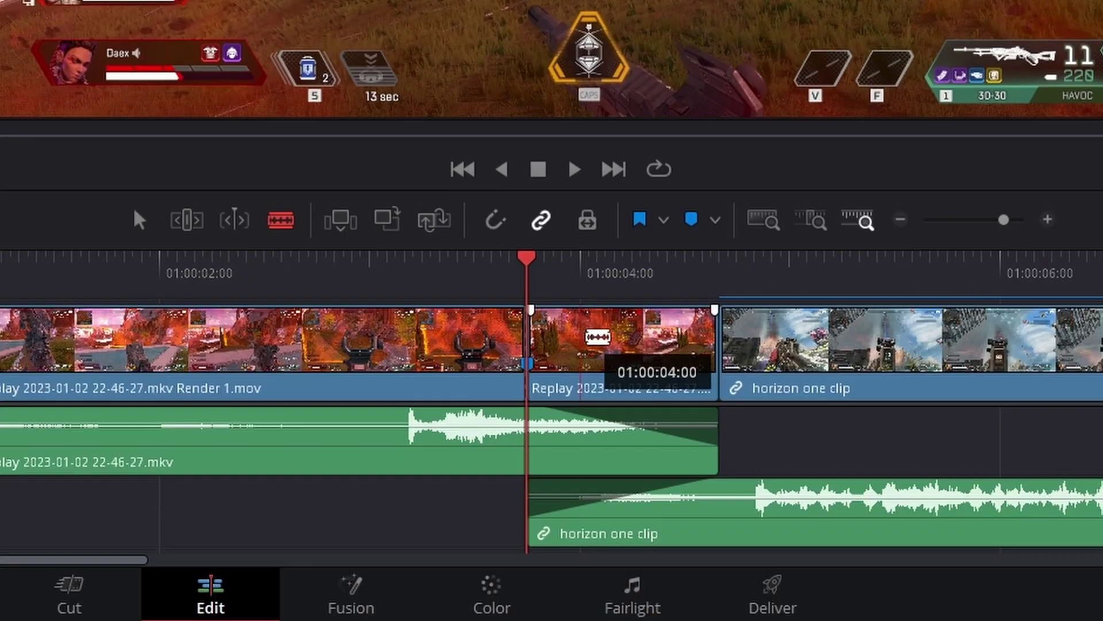
key(a)
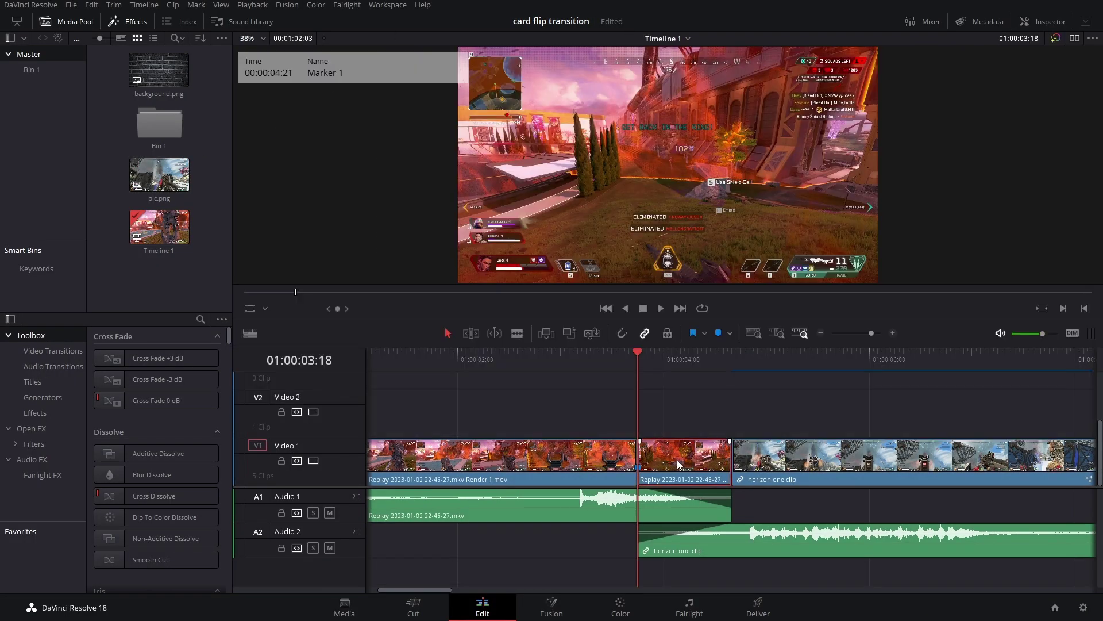
drag(684, 456, 684, 411)
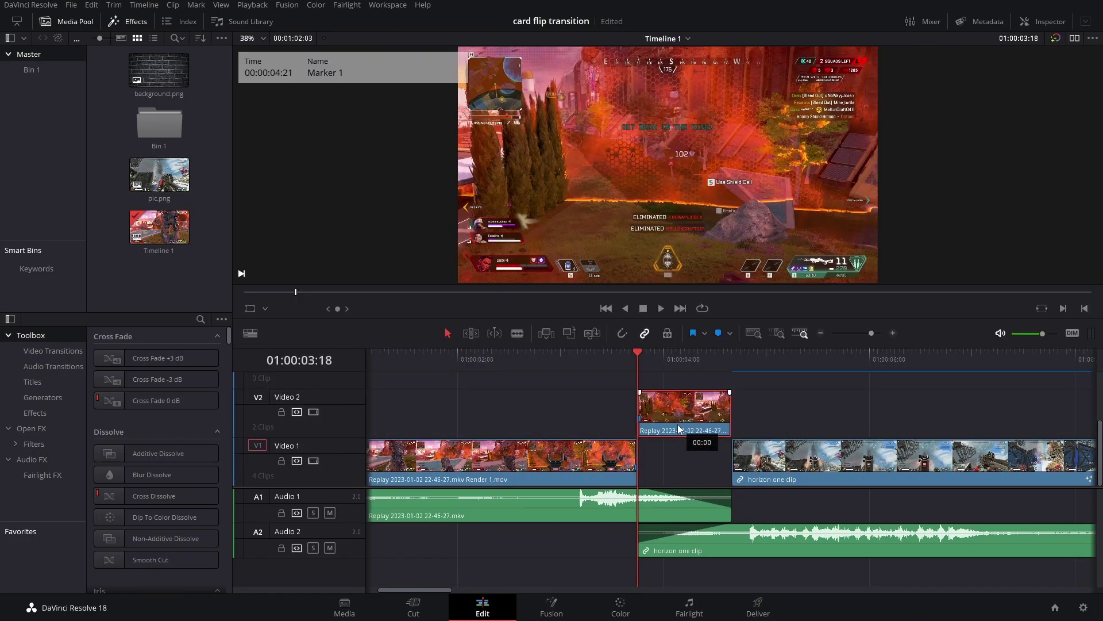
Step: Add background.png to the timeline, cut it to the tail piece's length and fit it into the gap on Video 1
mouse_move(165, 71)
mouse_down()
mouse_move(566, 394)
mouse_move(751, 402)
mouse_move(765, 393)
mouse_up()
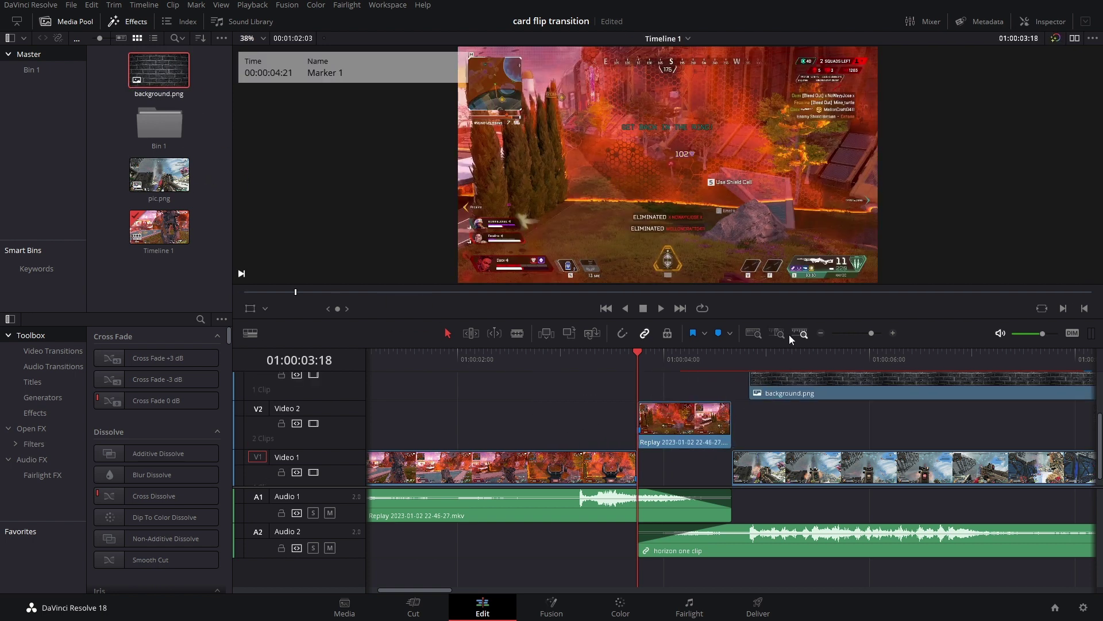
key(b)
click(858, 387)
key(a)
drag(764, 393, 734, 393)
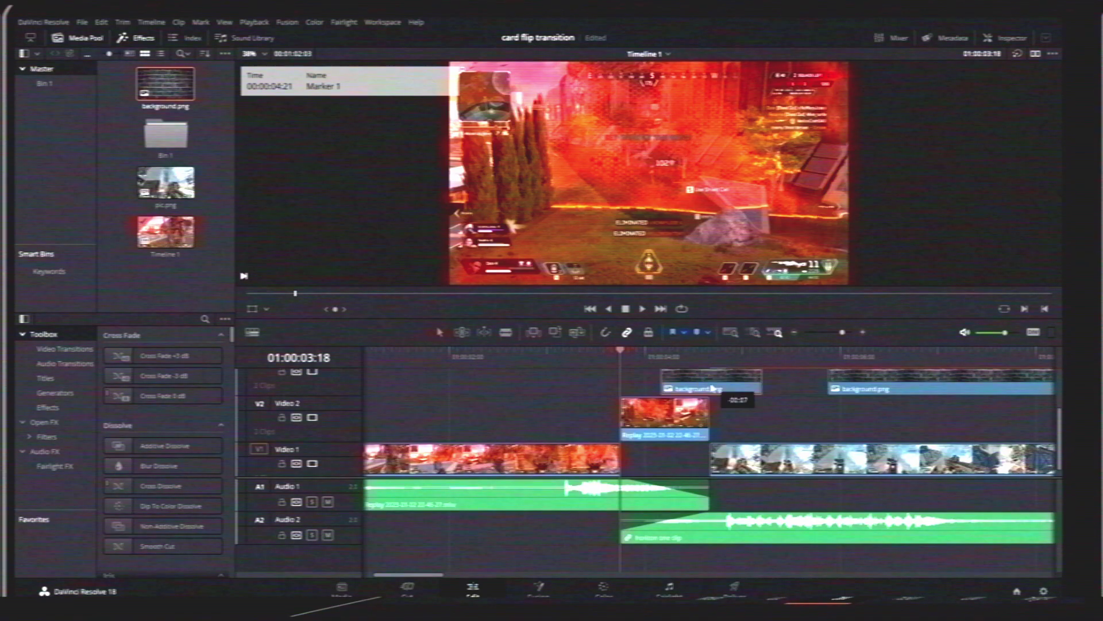
drag(713, 389, 671, 388)
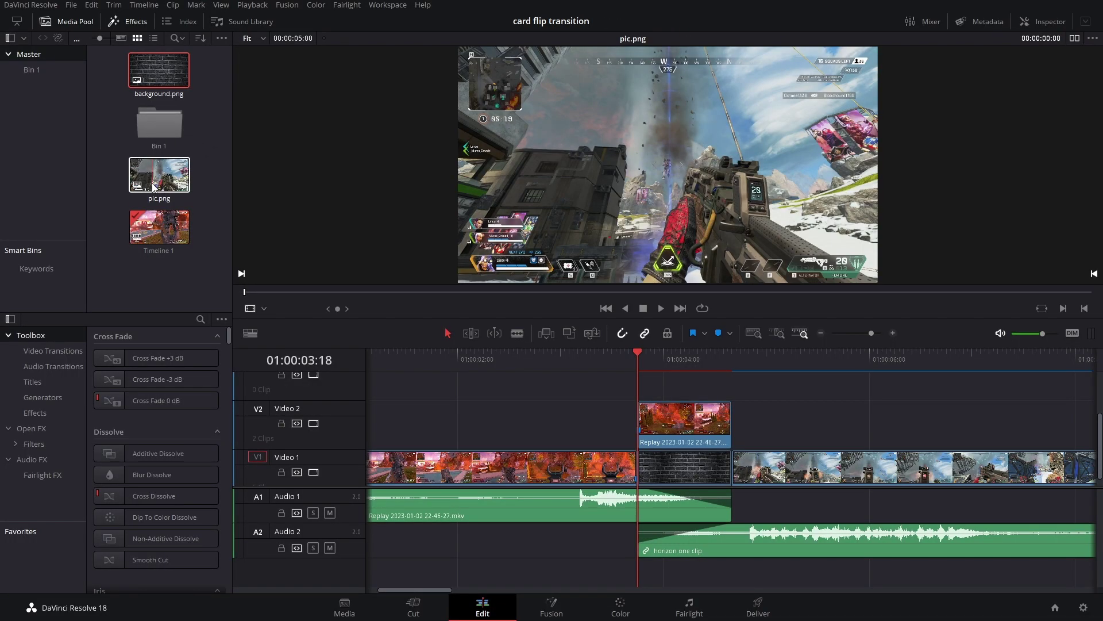
Step: Place pic.png on Video 3 from Marker 1, cut it to the tail piece's length, and duplicate it onto Video 4
mouse_move(154, 186)
mouse_down()
mouse_move(600, 348)
mouse_move(632, 377)
mouse_move(621, 378)
mouse_move(639, 380)
mouse_up()
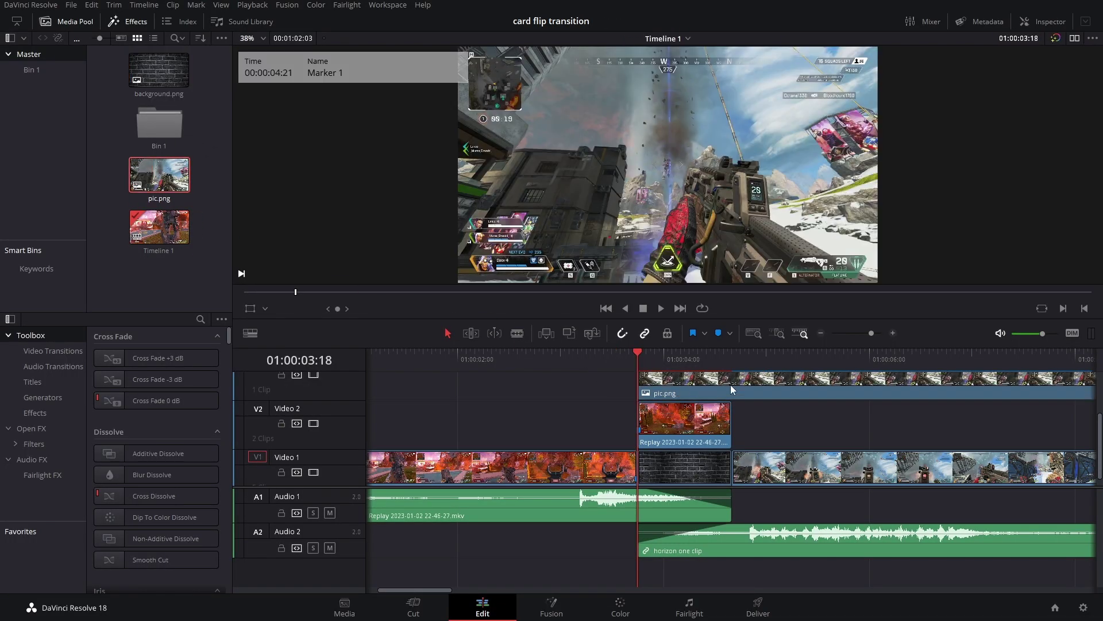
key(b)
click(731, 385)
key(a)
click(747, 385)
key(BackSpace)
drag(772, 401, 774, 459)
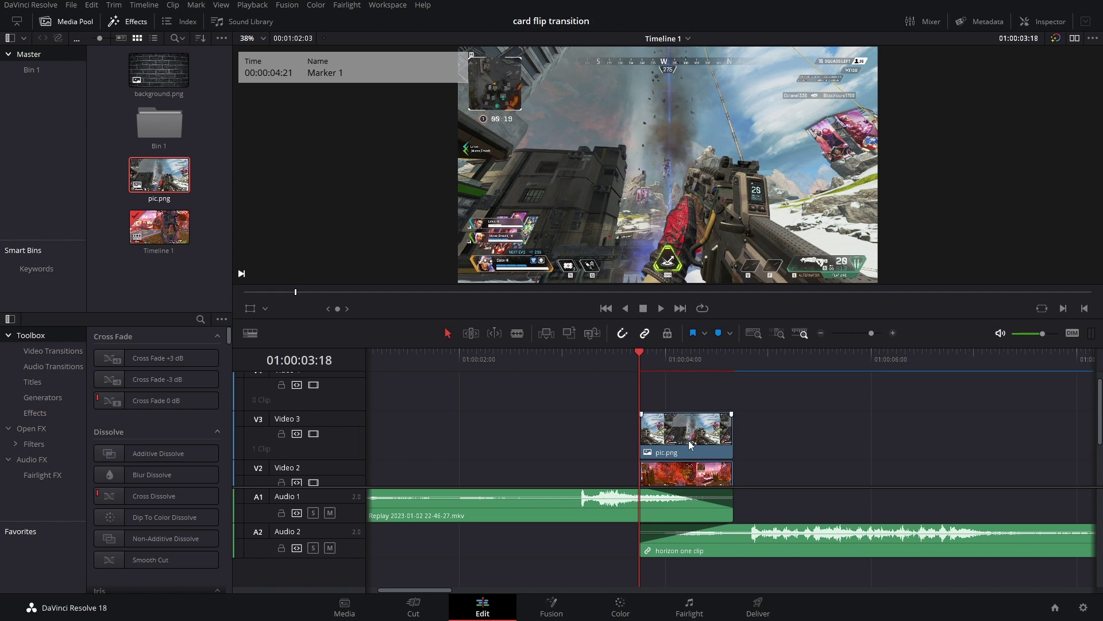
drag(689, 443, 685, 395)
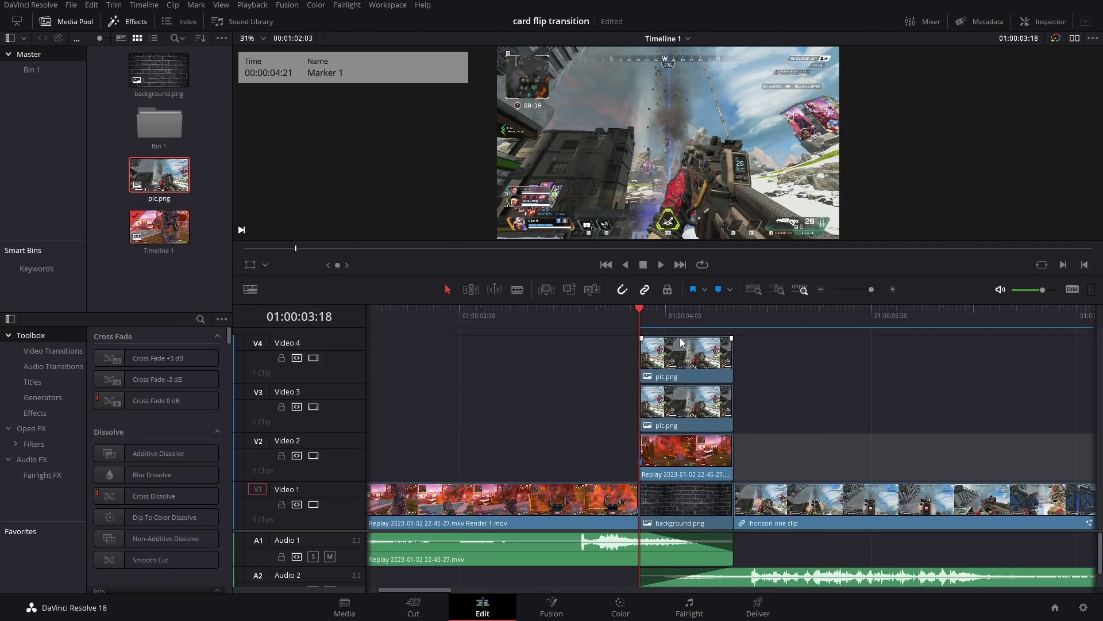
Step: Combine the four stacked clips at Marker 1 into a new Fusion clip and open its node composition
click(671, 506)
drag(680, 330, 684, 526)
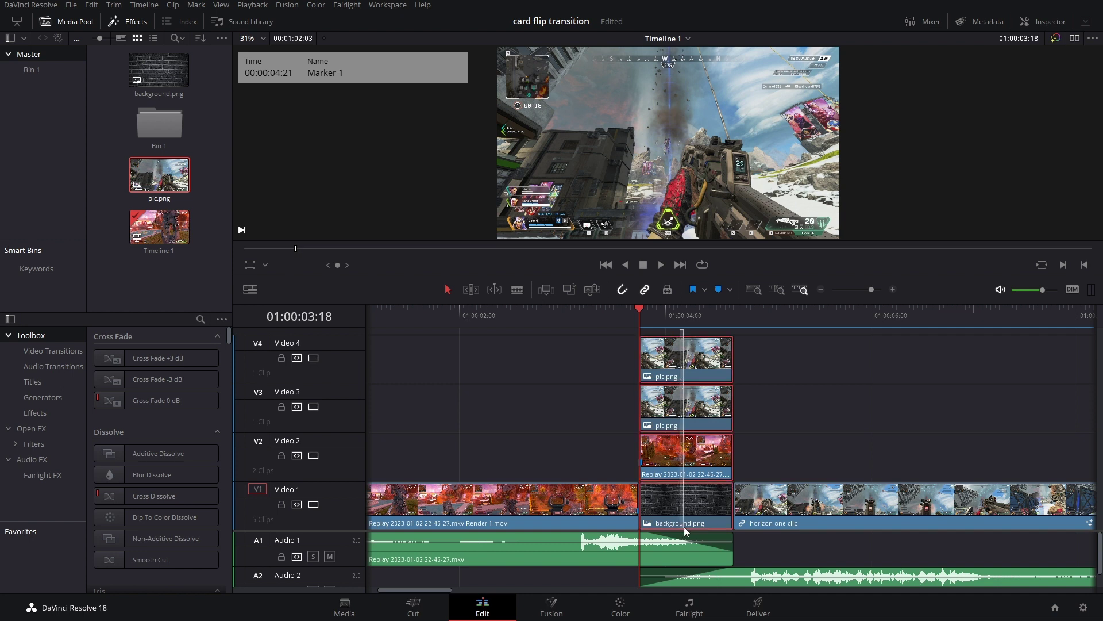
right_click(684, 488)
click(742, 171)
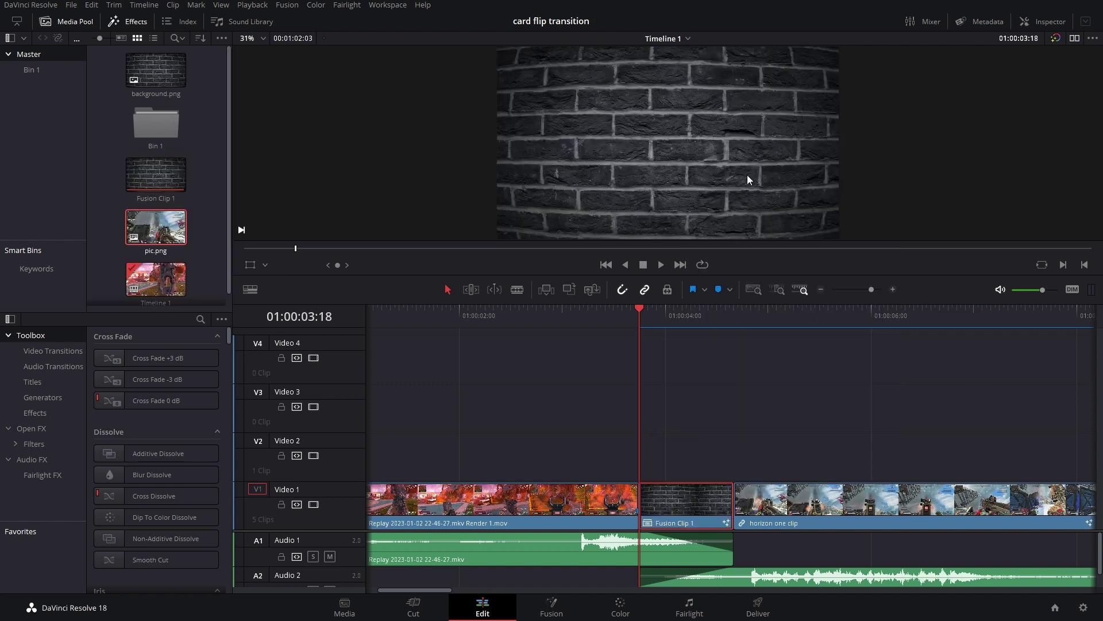
click(548, 611)
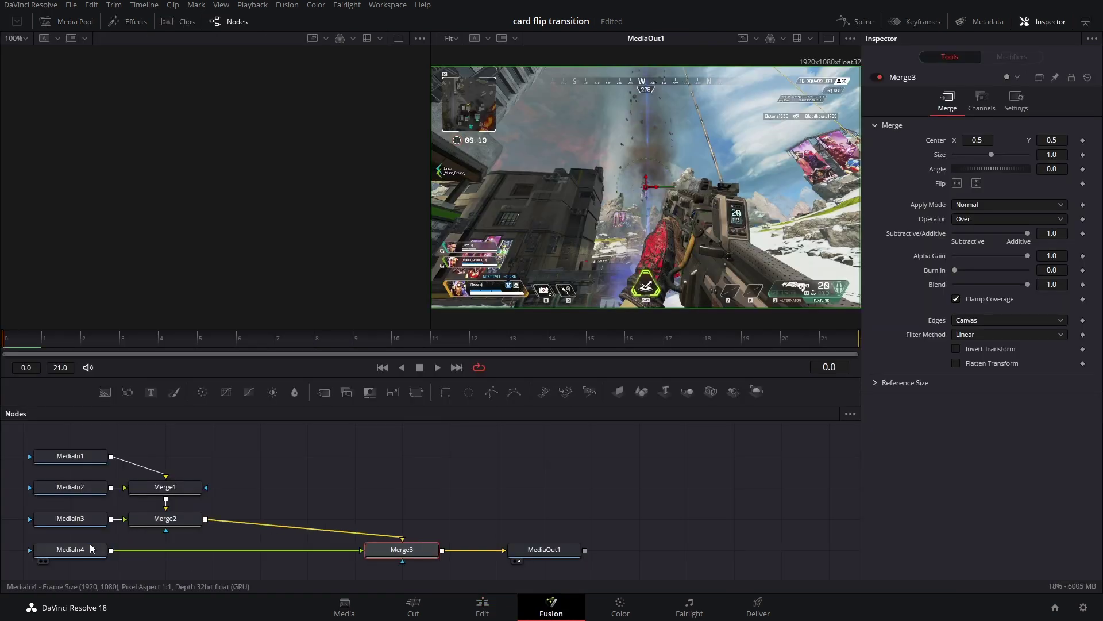
Step: Rearrange the nodes so MediaIn1, the three Merges and MediaOut1 form one row, with MediaIn2, MediaIn3 and MediaIn4 above their Merges
drag(90, 547, 422, 517)
drag(165, 518, 260, 549)
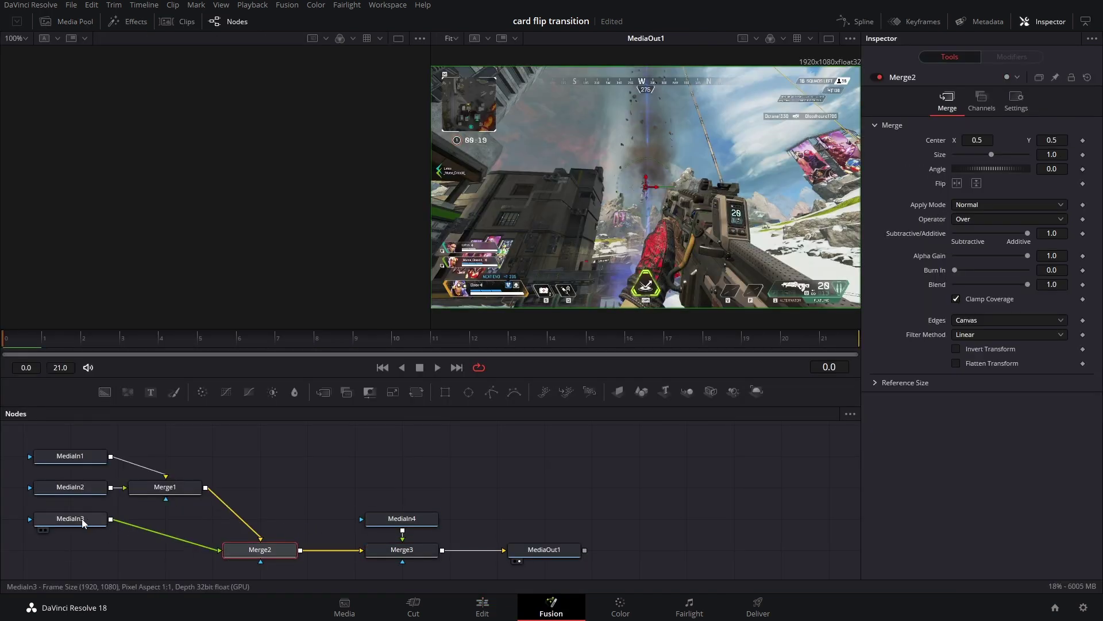
drag(83, 521, 272, 489)
drag(167, 489, 119, 551)
drag(75, 487, 122, 488)
drag(72, 458, 36, 539)
drag(201, 481, 382, 482)
drag(592, 522, 591, 497)
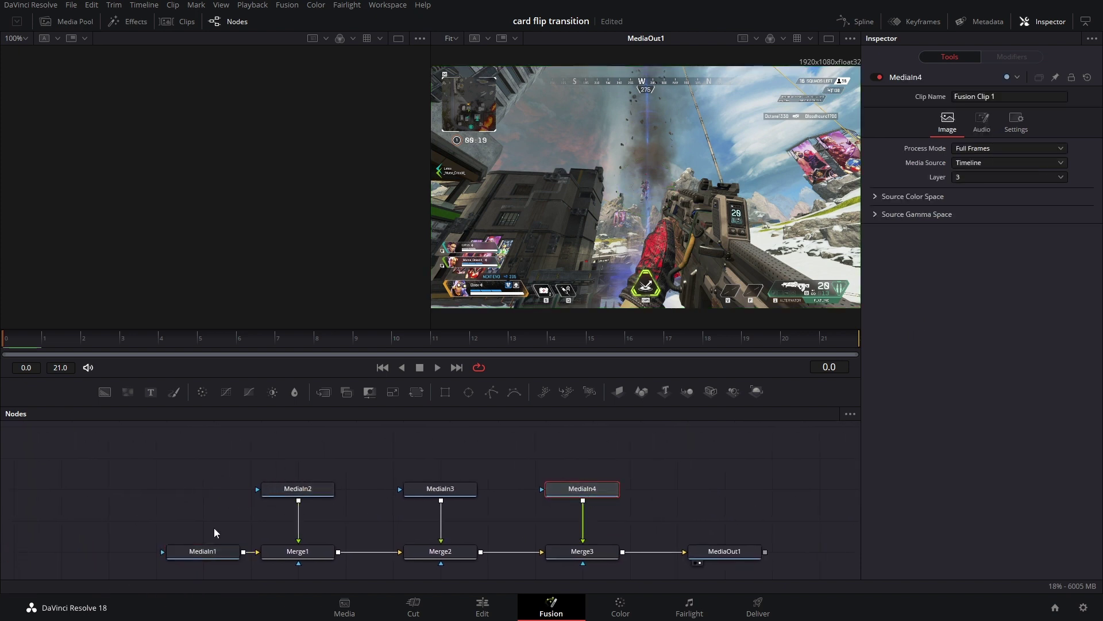
drag(213, 551, 164, 553)
drag(231, 513, 206, 490)
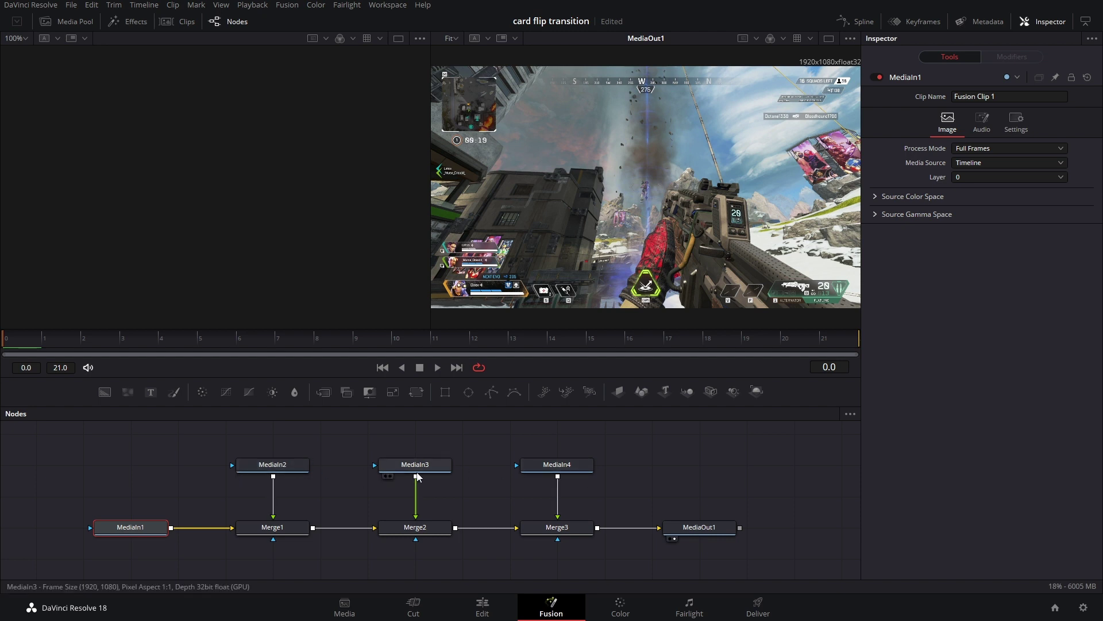
Step: Show MediaIn1 in the empty viewer and rename the node as background
key(1)
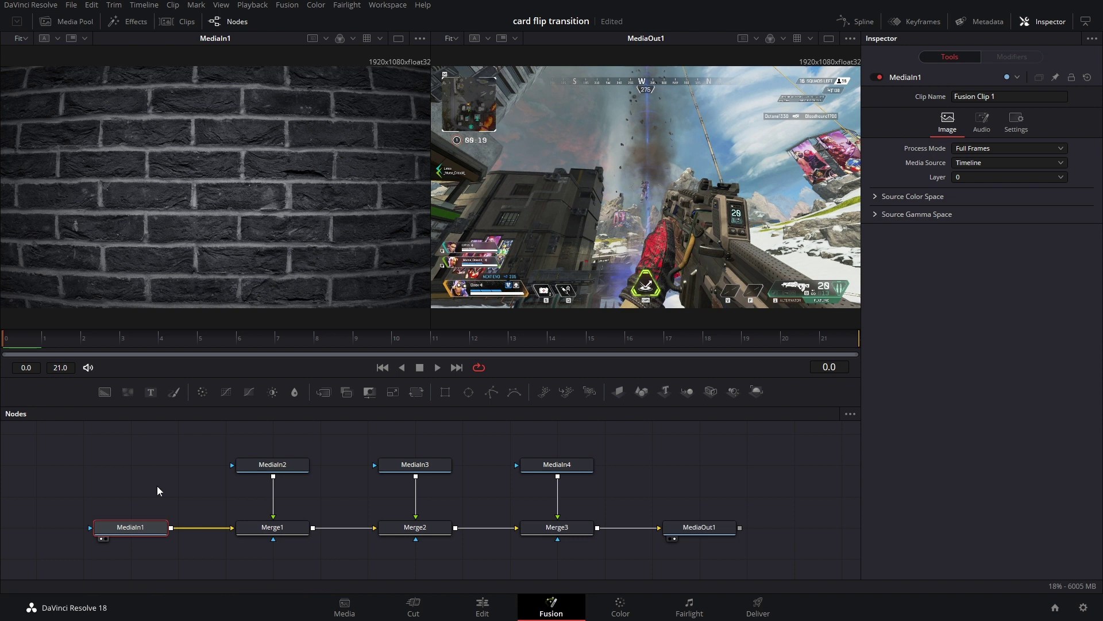
key(F2)
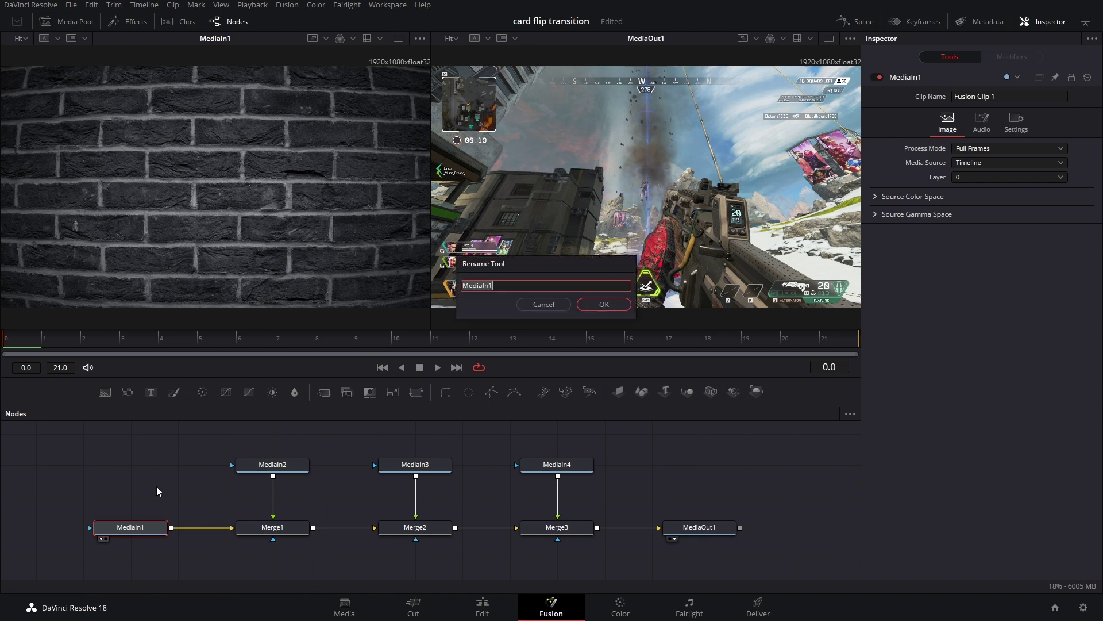
text(background)
key(Return)
Step: Show MediaIn2 in the same viewer as the background and rename the node as video
drag(286, 463, 298, 238)
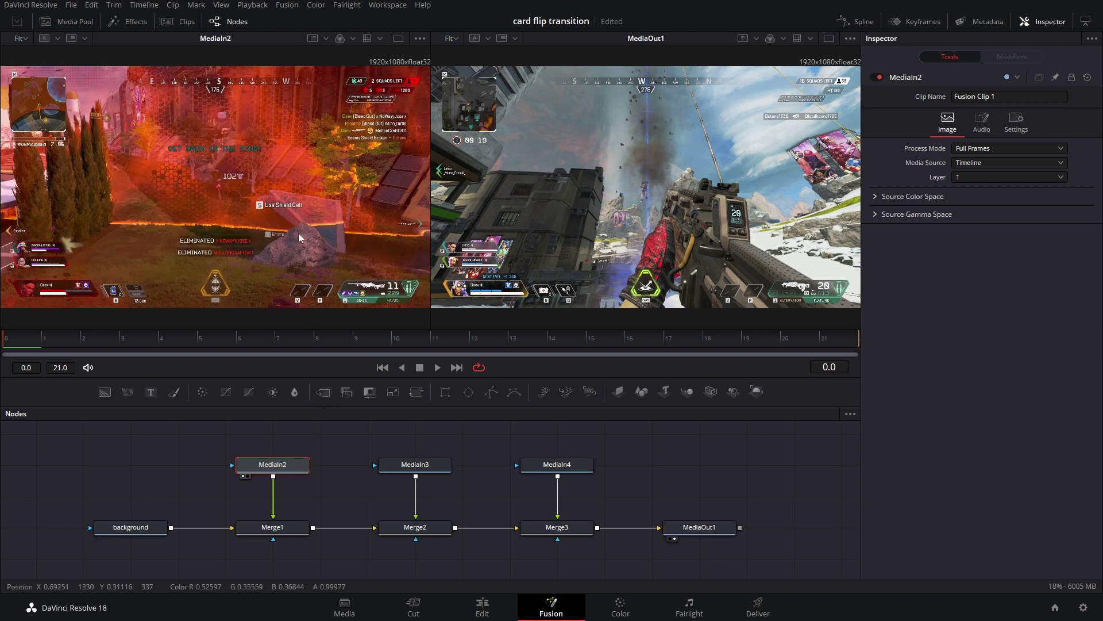
key(F2)
text(vi)
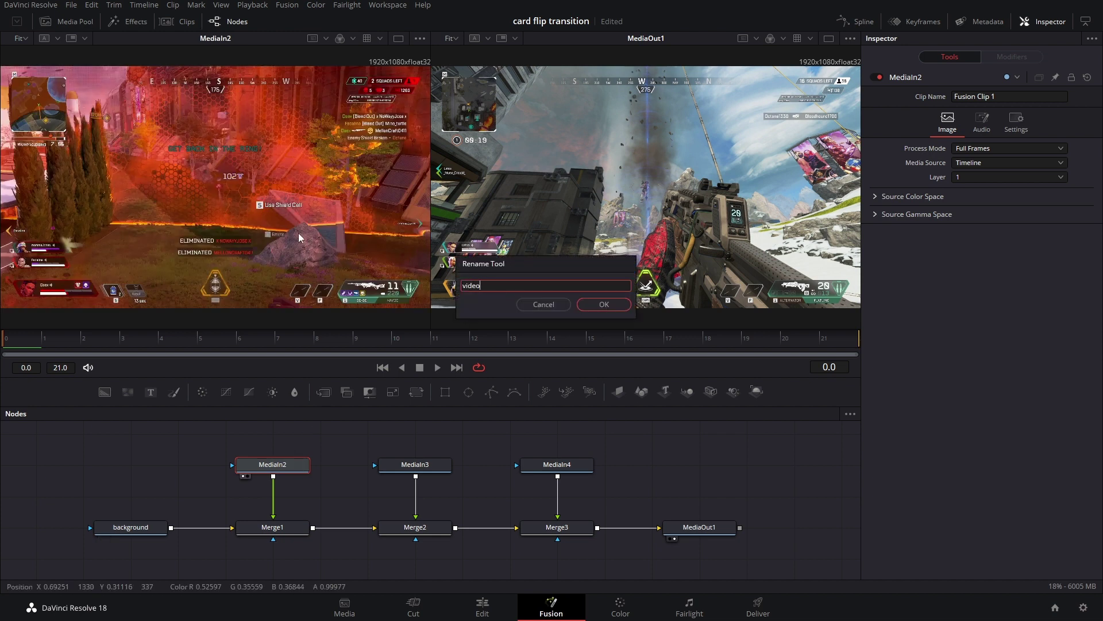
text(deo)
key(Return)
Step: Rename the MediaIn3 node as still and the MediaIn4 node as gun
click(425, 466)
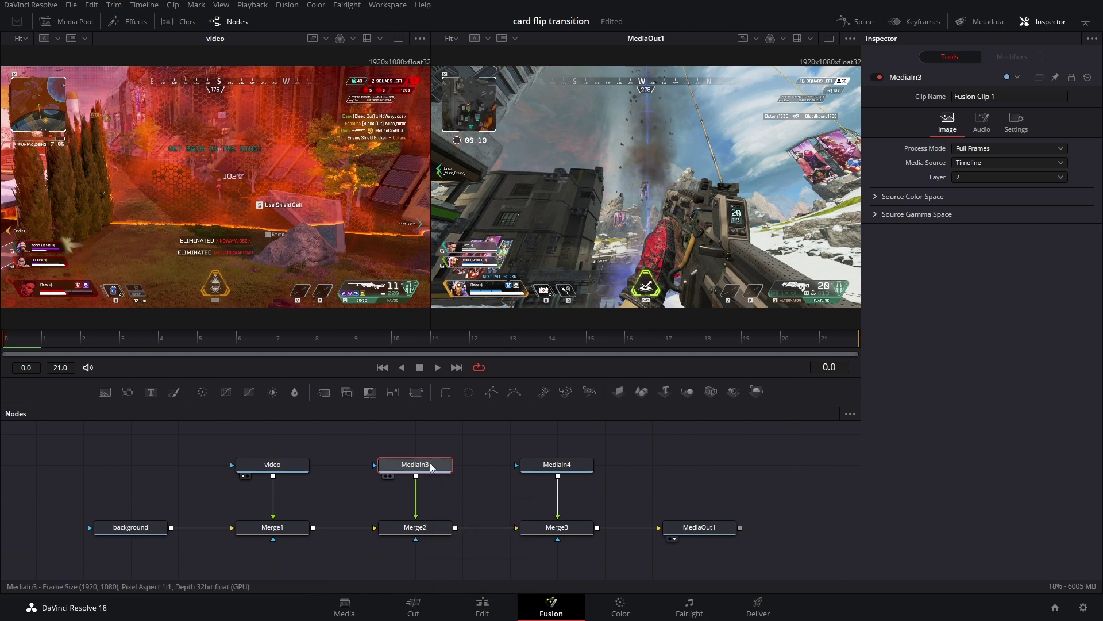
key(F2)
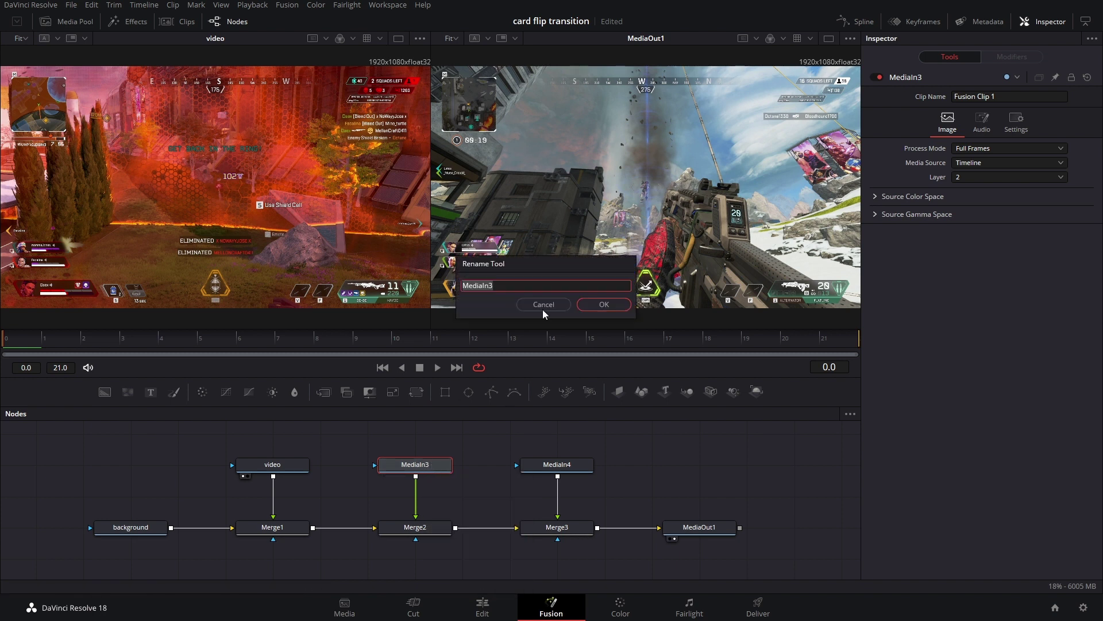
text(still)
key(Return)
click(563, 468)
key(F2)
text(gun)
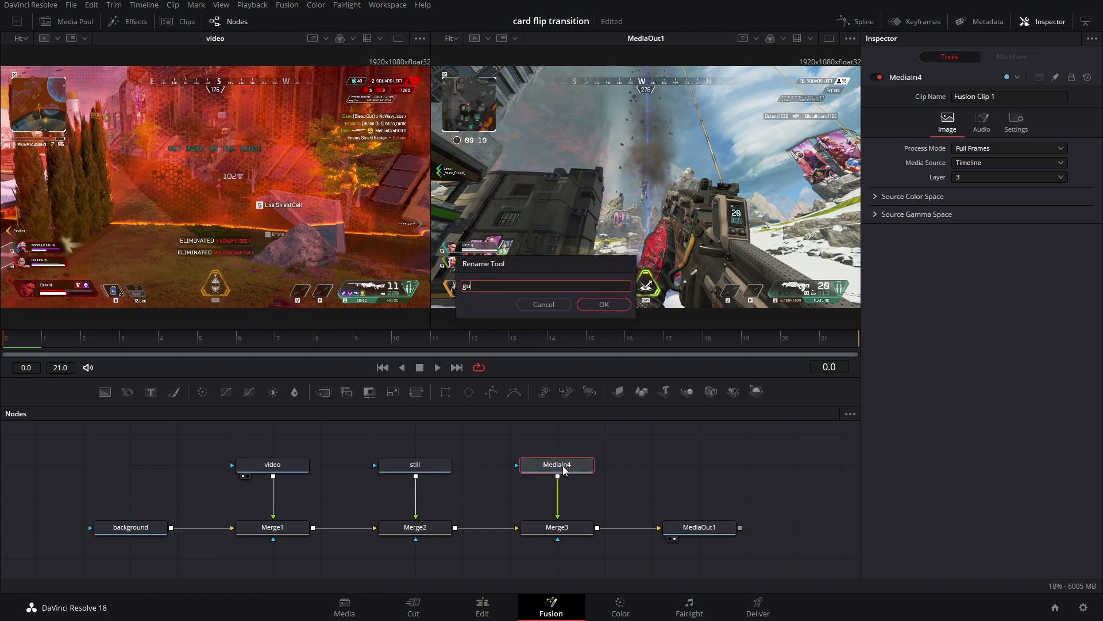
key(Return)
Step: Add a DVE node between the video node and Merge1
click(272, 464)
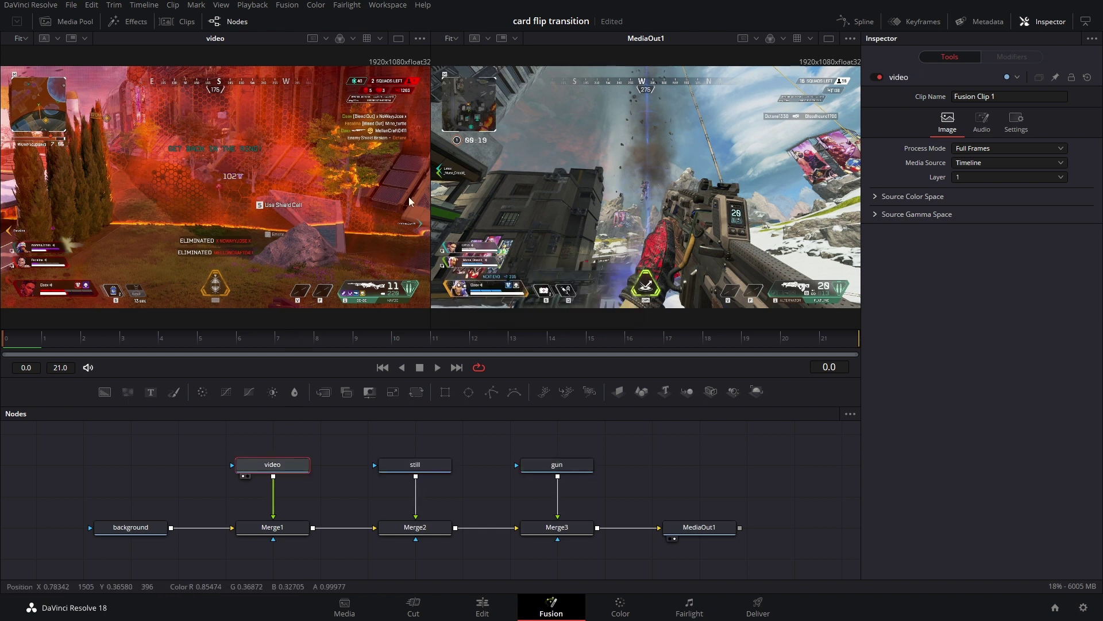
drag(288, 474, 356, 487)
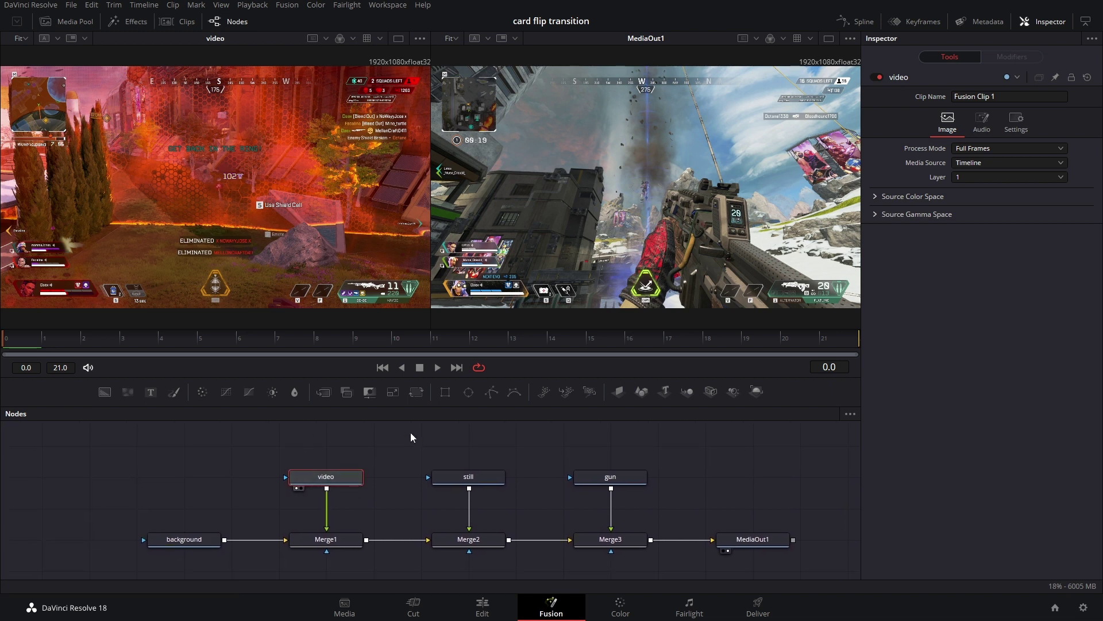
key(shift+space)
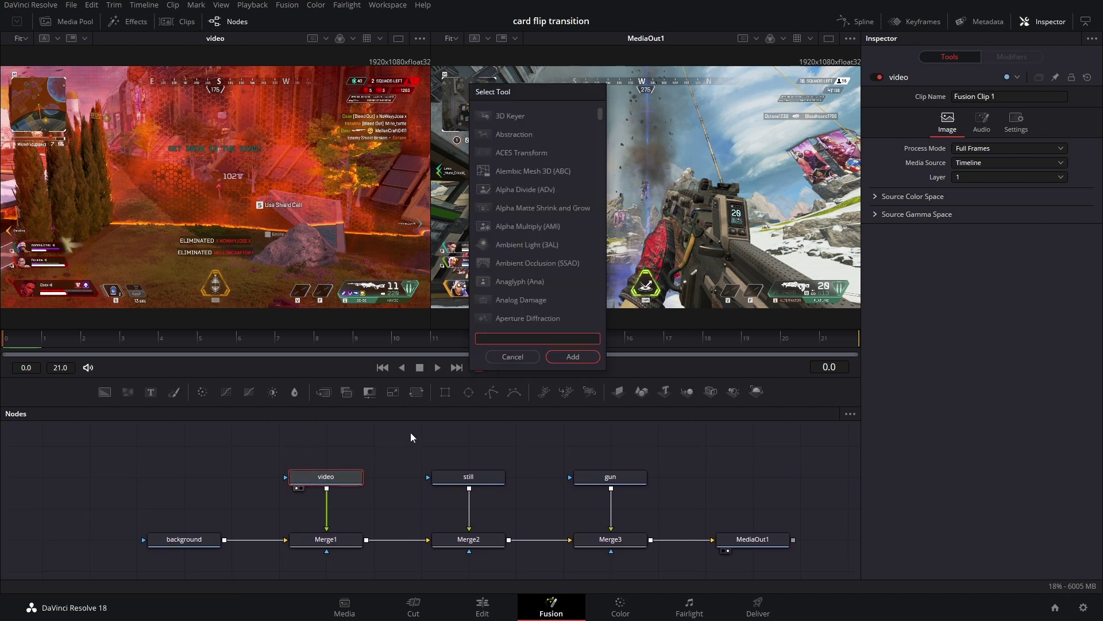
text(dve)
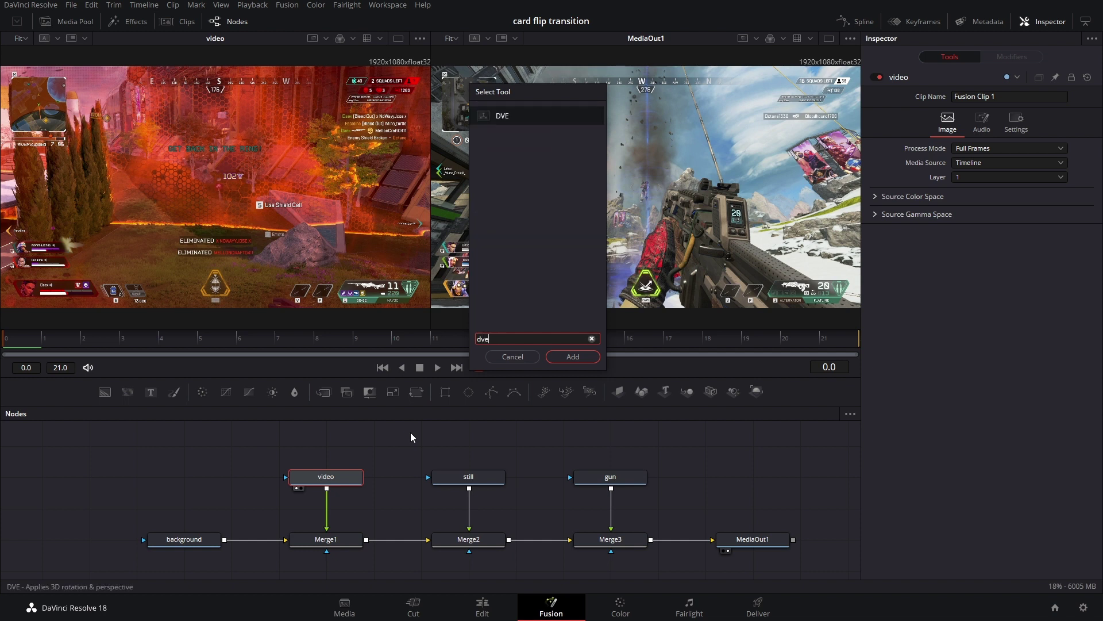
key(Return)
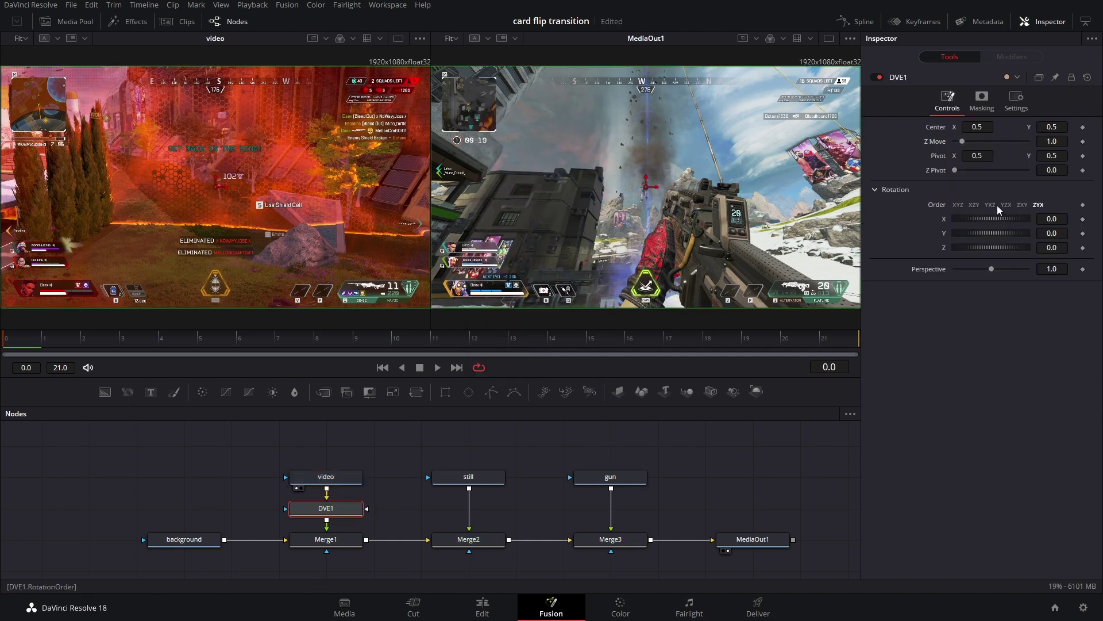
Step: Show DVE1 in the viewer that displays video, try out its X rotation and reset it to 0.0
mouse_move(972, 219)
mouse_down()
mouse_move(991, 222)
mouse_move(973, 222)
mouse_up()
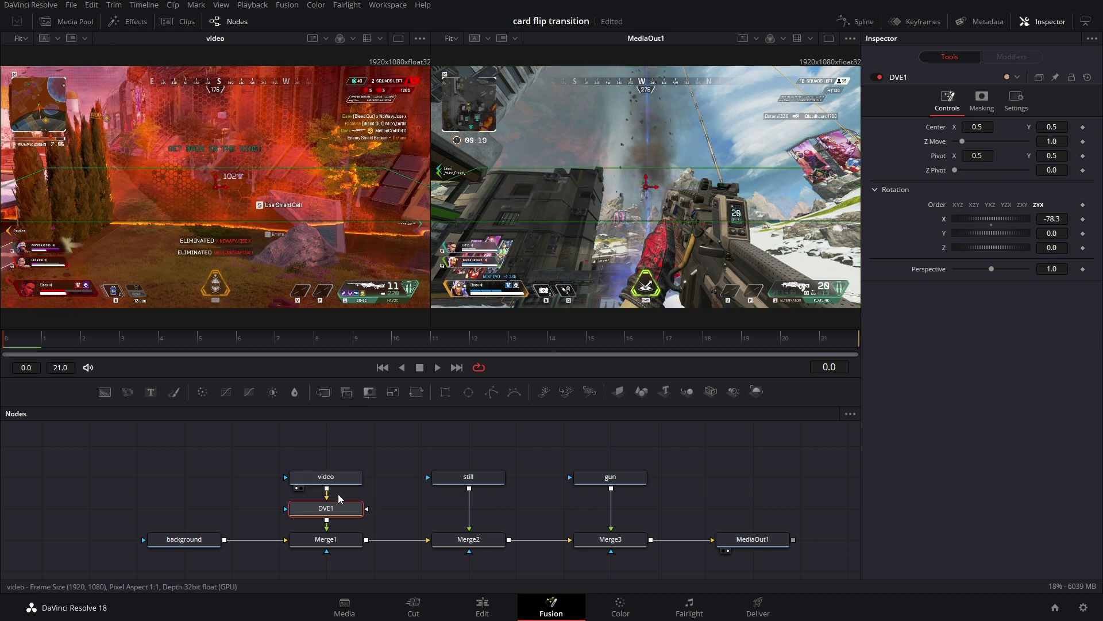
key(1)
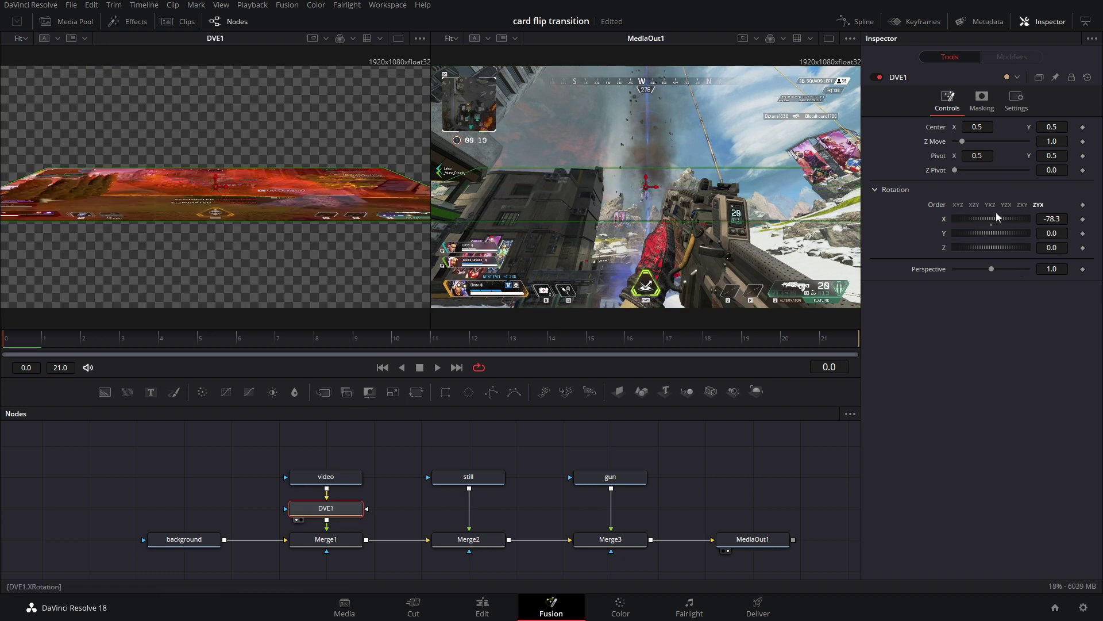
mouse_move(995, 219)
mouse_down()
mouse_move(978, 218)
mouse_move(995, 229)
mouse_up()
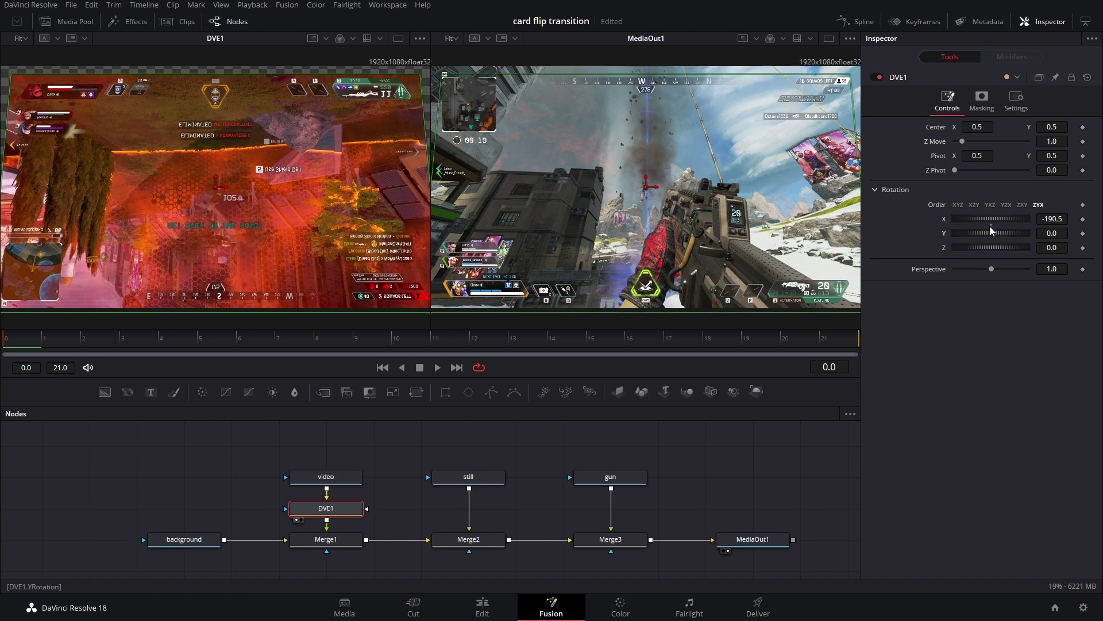
click(990, 225)
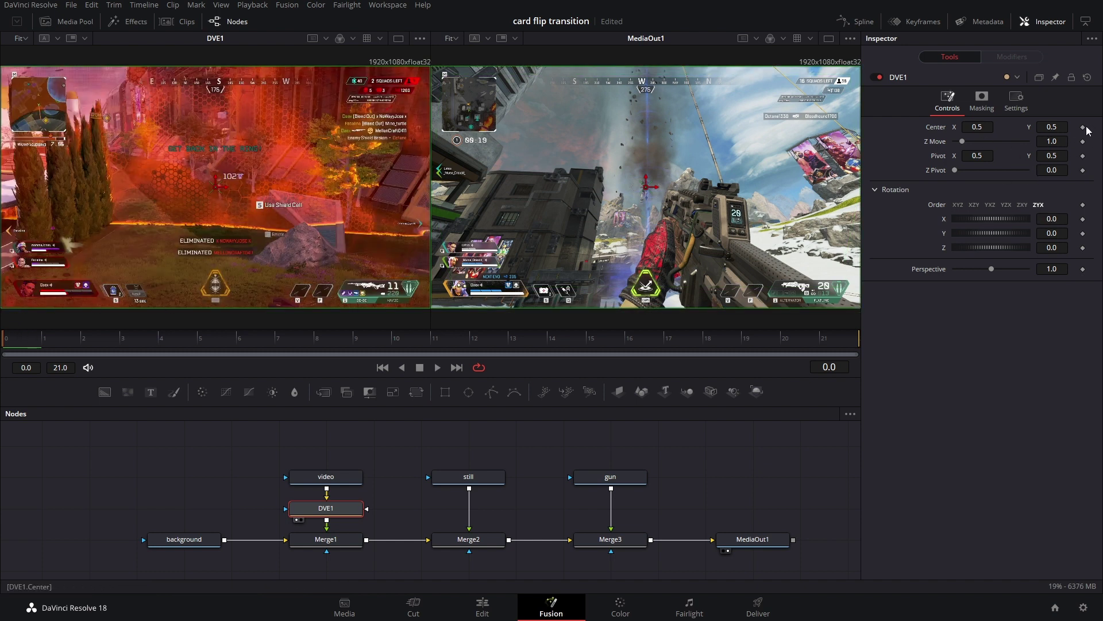
Step: Add keyframes at frame 0 for DVE1's Center, Z Move and Y rotation at their default values
click(1082, 127)
click(1082, 142)
click(1083, 233)
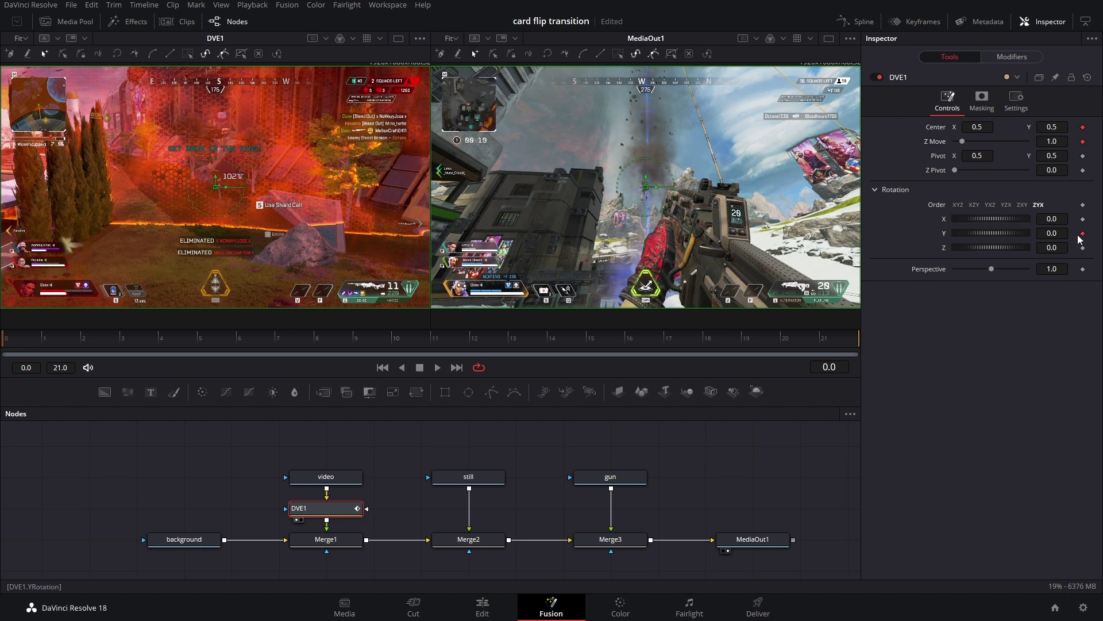
Step: At frame 21, keyframe DVE1's Center and Z Move unchanged and set its Y rotation to 180
key(End)
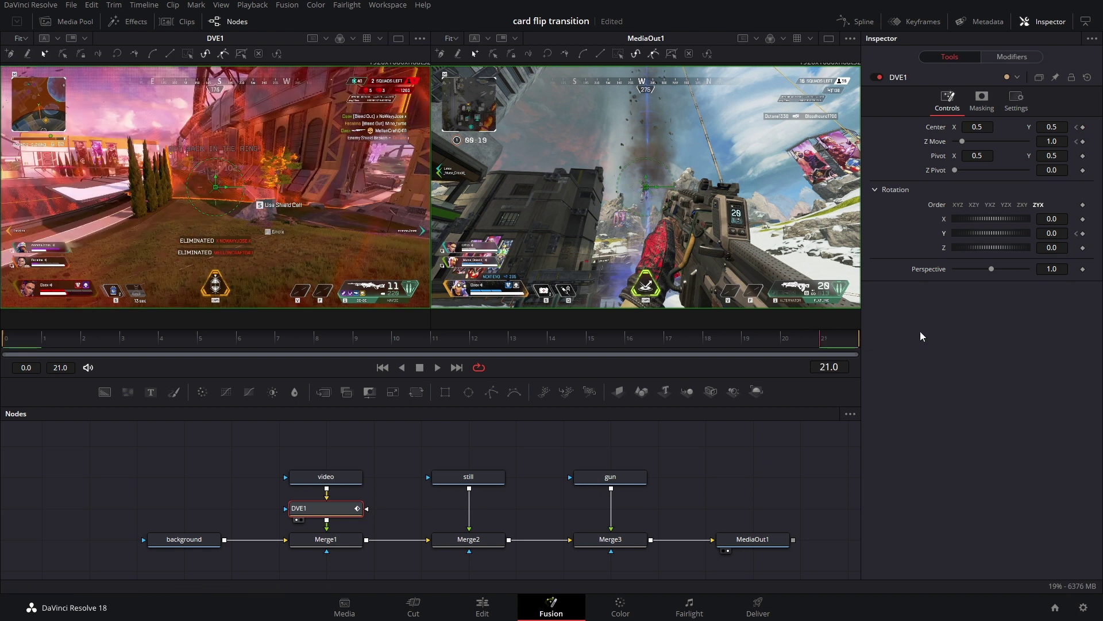
click(1083, 127)
click(1082, 141)
click(1057, 233)
key(Tab)
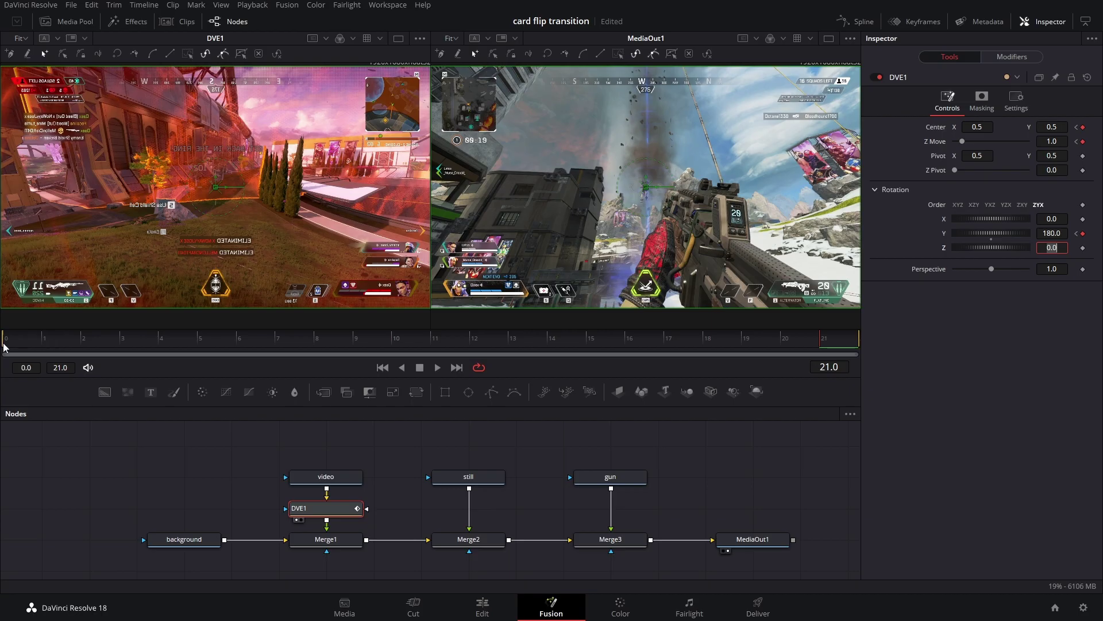
Step: At frame 11, set DVE1's Z Move to 2.94 and Center Y to 0.7
drag(95, 343, 17, 339)
drag(29, 339, 449, 343)
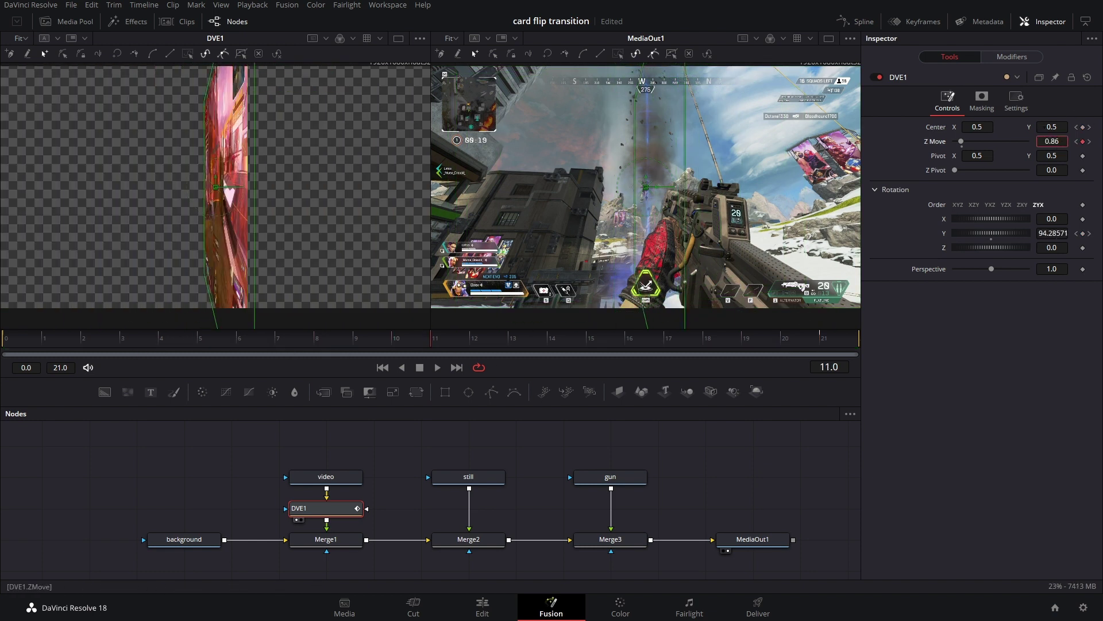
drag(1055, 144, 1058, 99)
Step: Play the DVE1 flip animation from the start and scrub from frame 11 to frame 21 to check it
drag(430, 342, 3, 356)
click(437, 367)
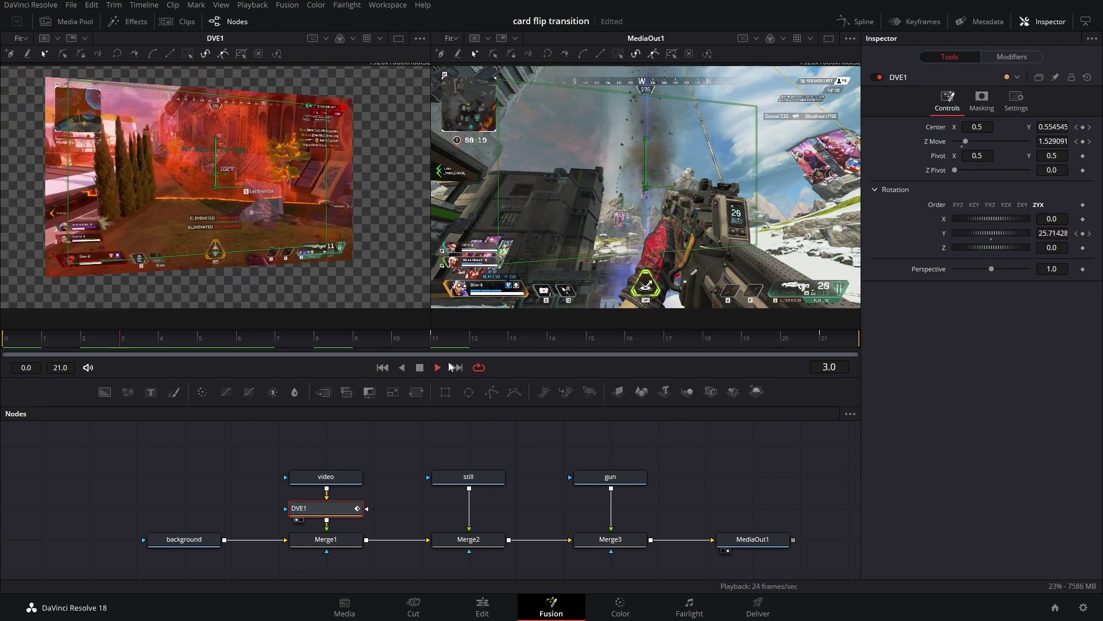
click(432, 343)
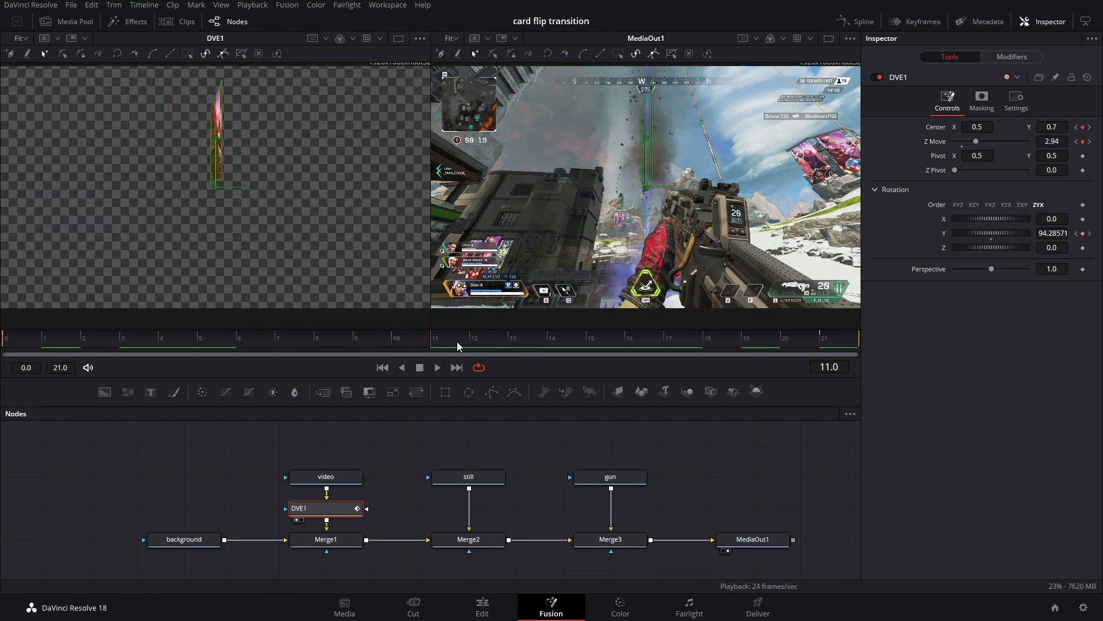
drag(457, 345, 839, 349)
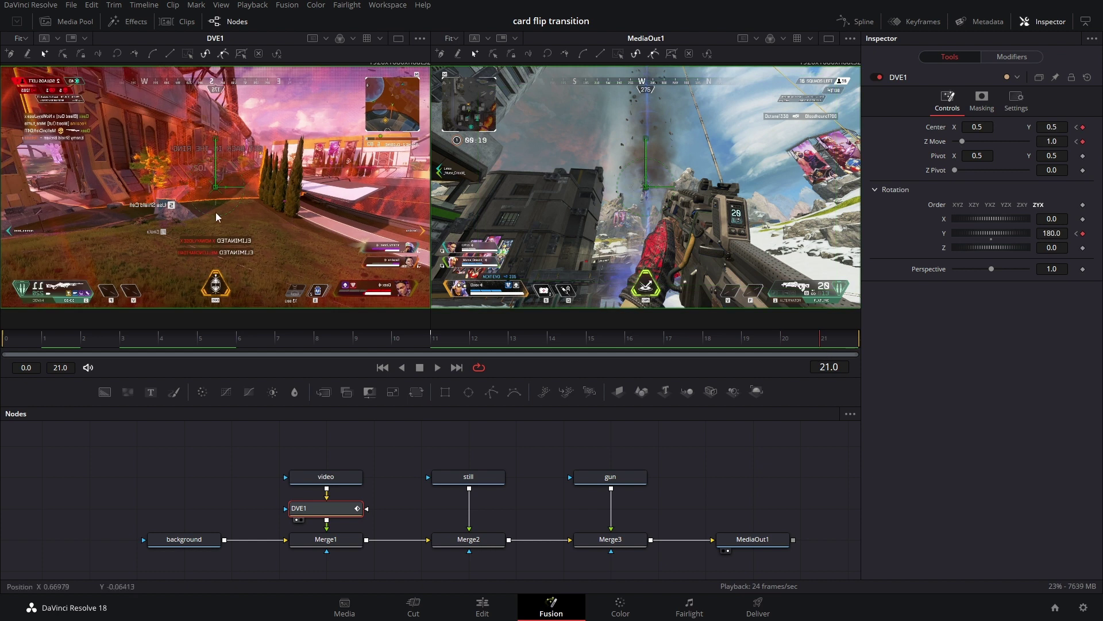
Step: Move Merge2 between the video node and DVE1, and connect still beside it as Merge2's foreground
drag(389, 480, 355, 418)
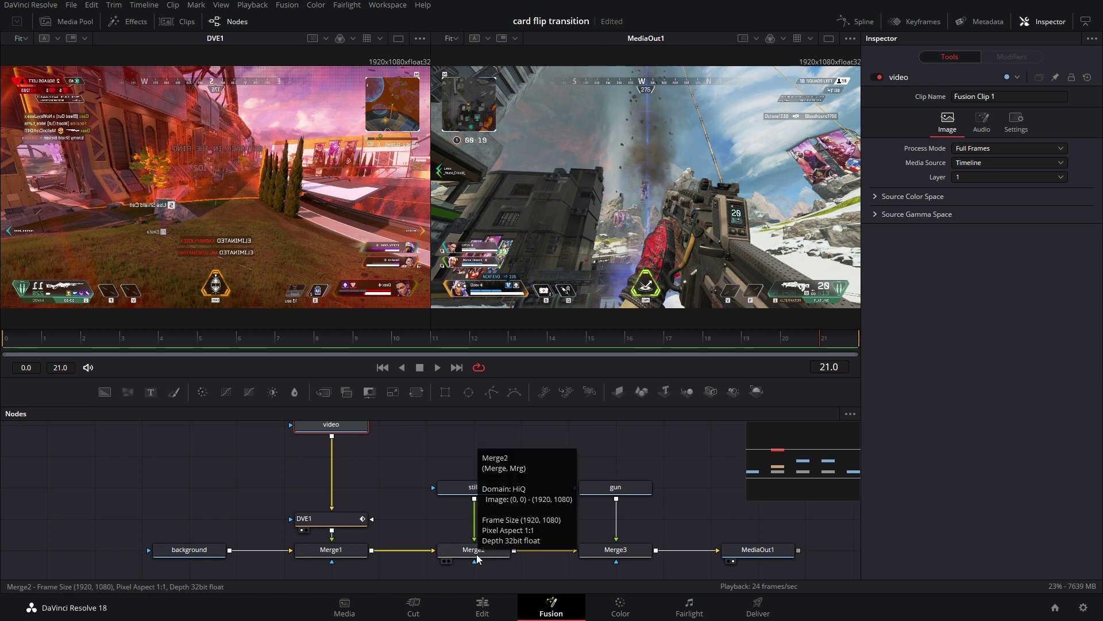
drag(475, 553, 331, 460)
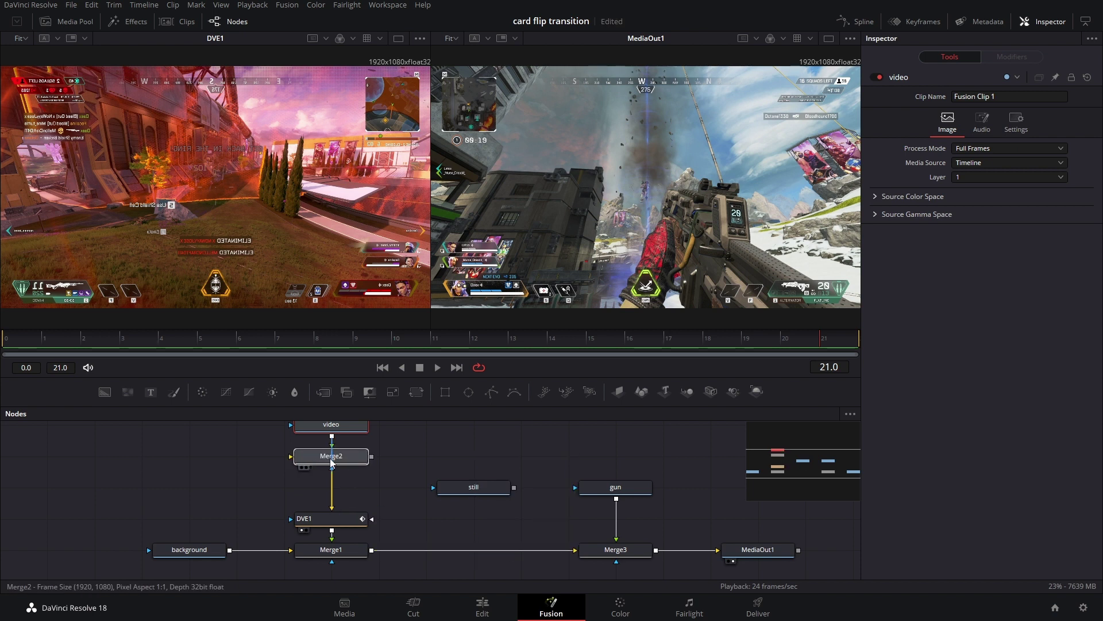
click(331, 458)
drag(514, 487, 292, 457)
drag(457, 486, 458, 455)
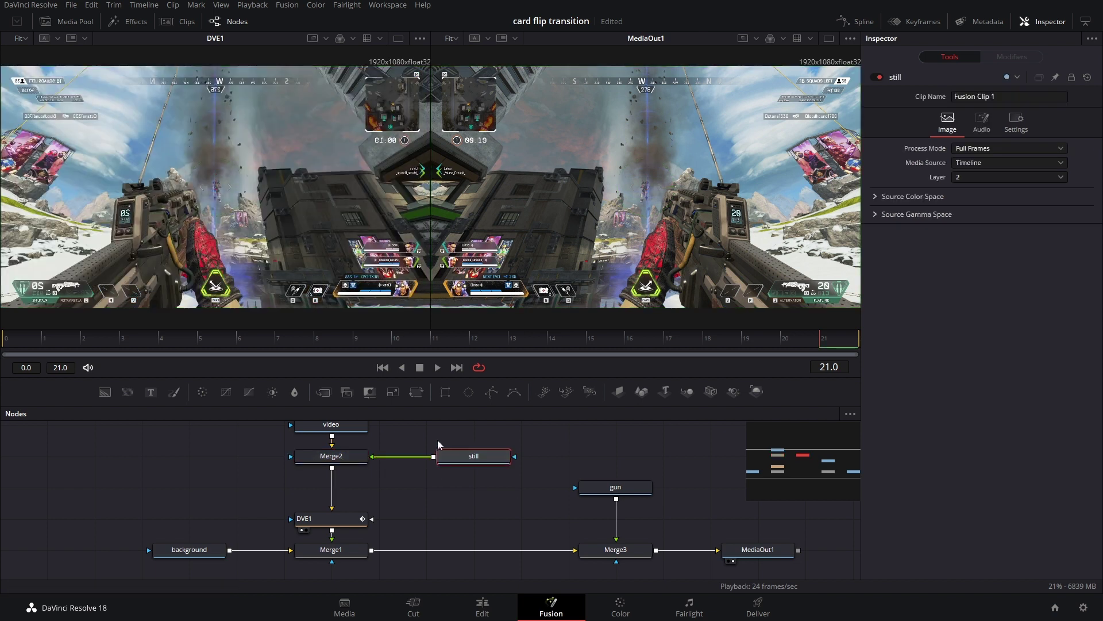
Step: Keyframe Merge2's Blend at 0.0 on frame 10 and at 1.0 on frame 11
click(348, 457)
drag(1026, 285, 942, 287)
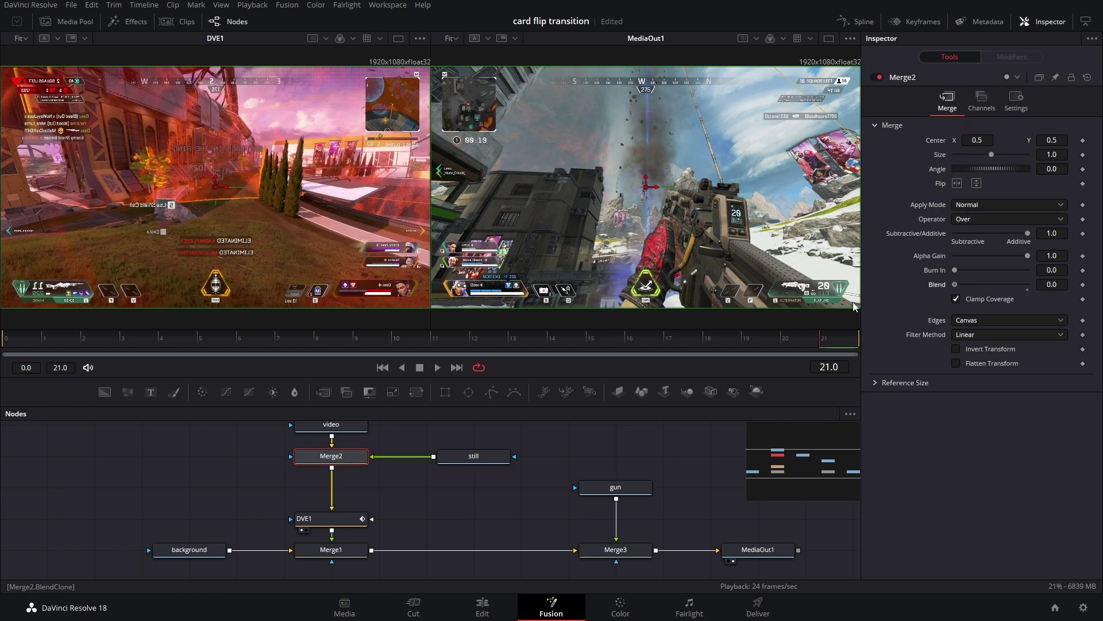
click(415, 339)
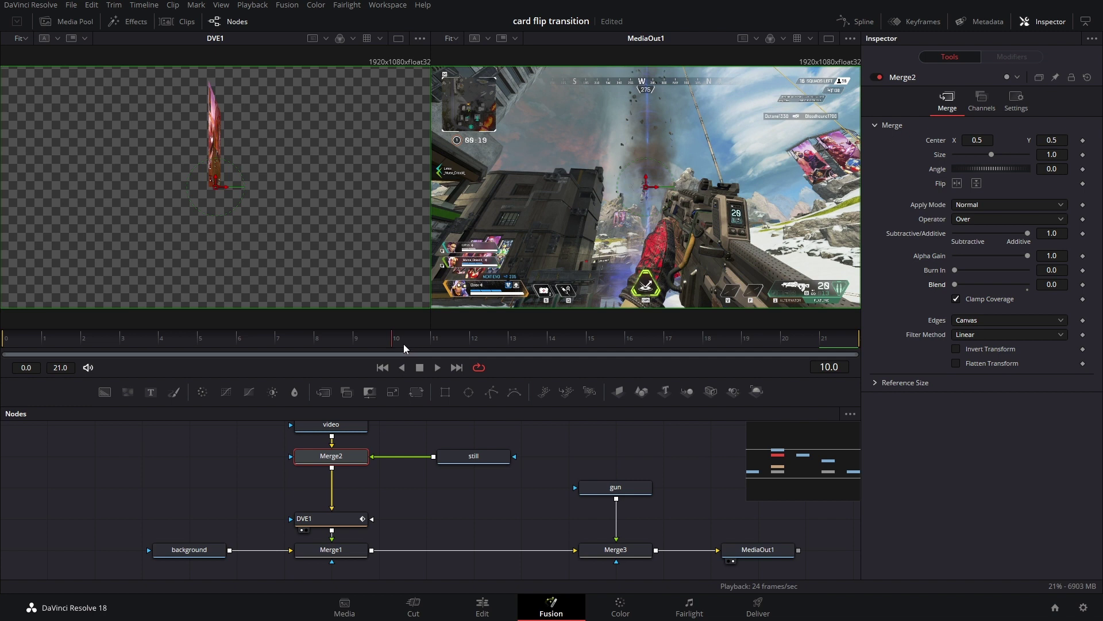
mouse_move(401, 344)
mouse_down()
mouse_move(384, 343)
mouse_move(444, 344)
mouse_move(415, 344)
mouse_up()
click(1084, 285)
click(416, 344)
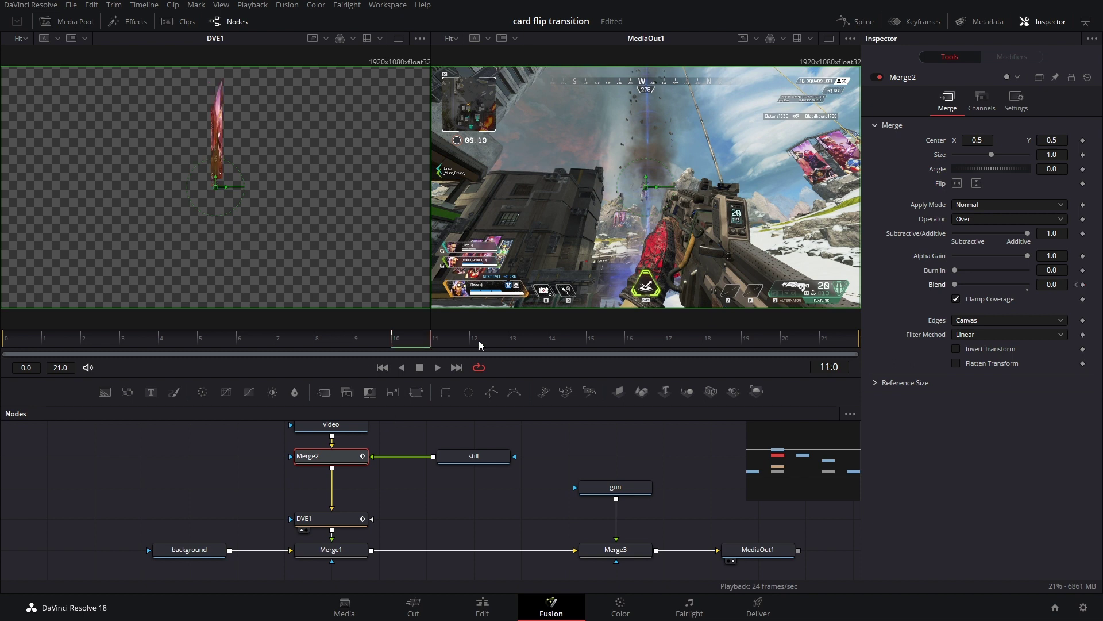
drag(955, 284, 956, 285)
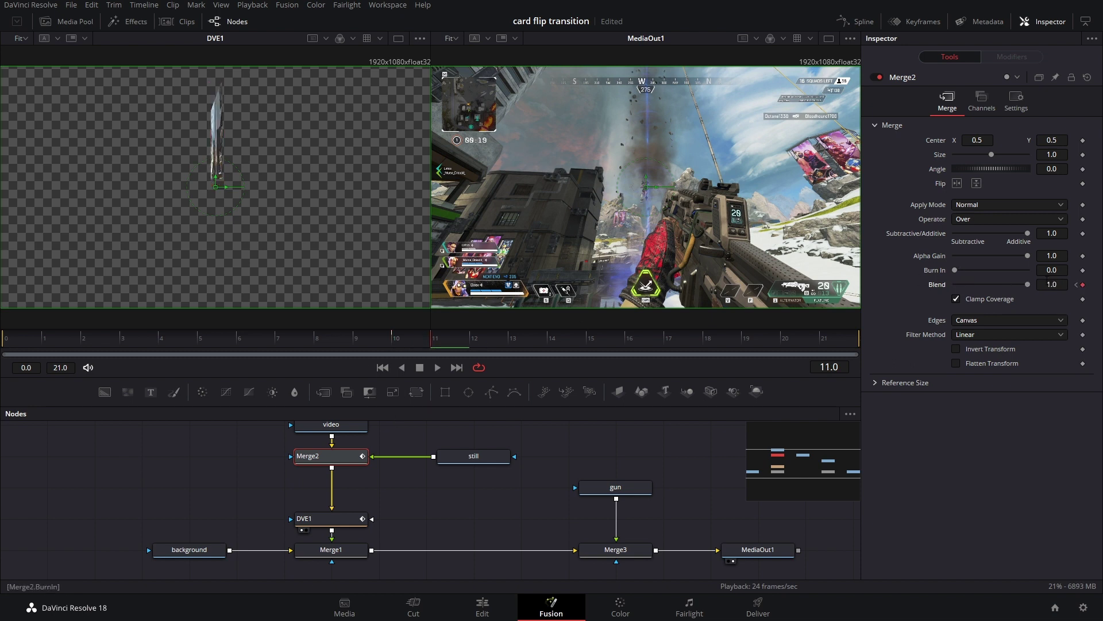
Step: Preview the switch from video to still, and flip the still horizontally in Merge2
click(437, 367)
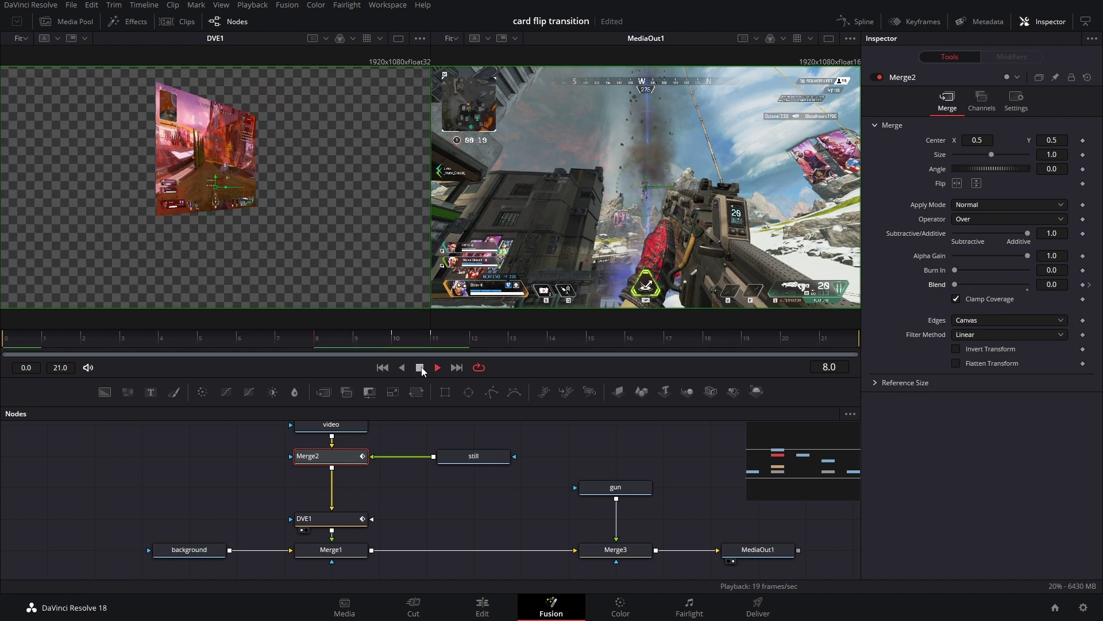
click(420, 367)
drag(587, 339, 787, 340)
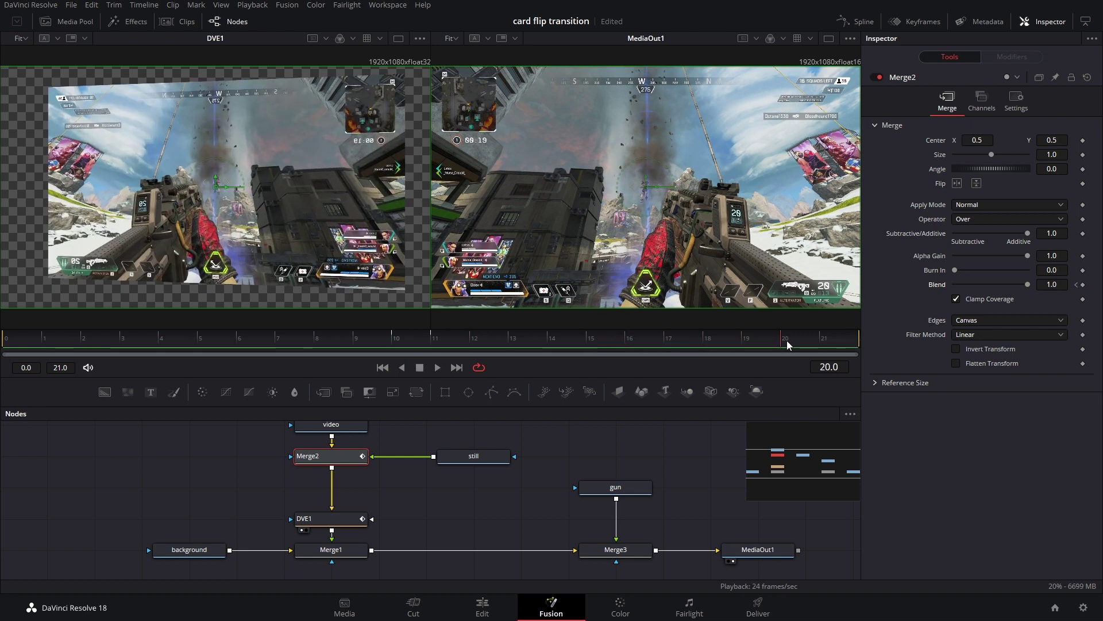
click(957, 184)
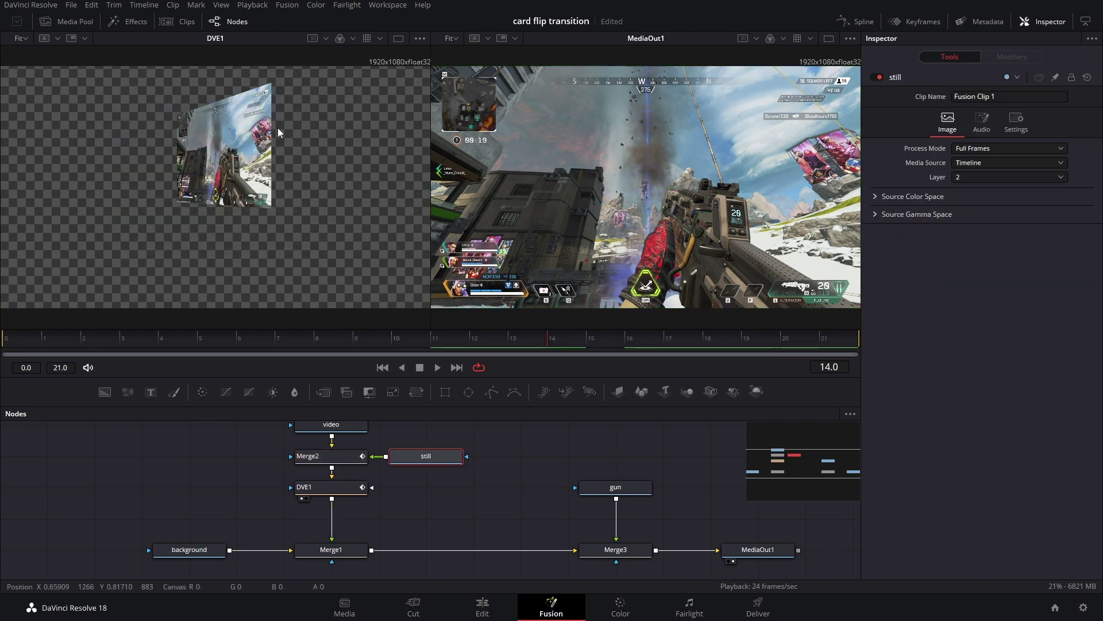
Step: Move the video, Merge2, still and DVE1 nodes up together to make room above Merge1
drag(381, 498, 389, 534)
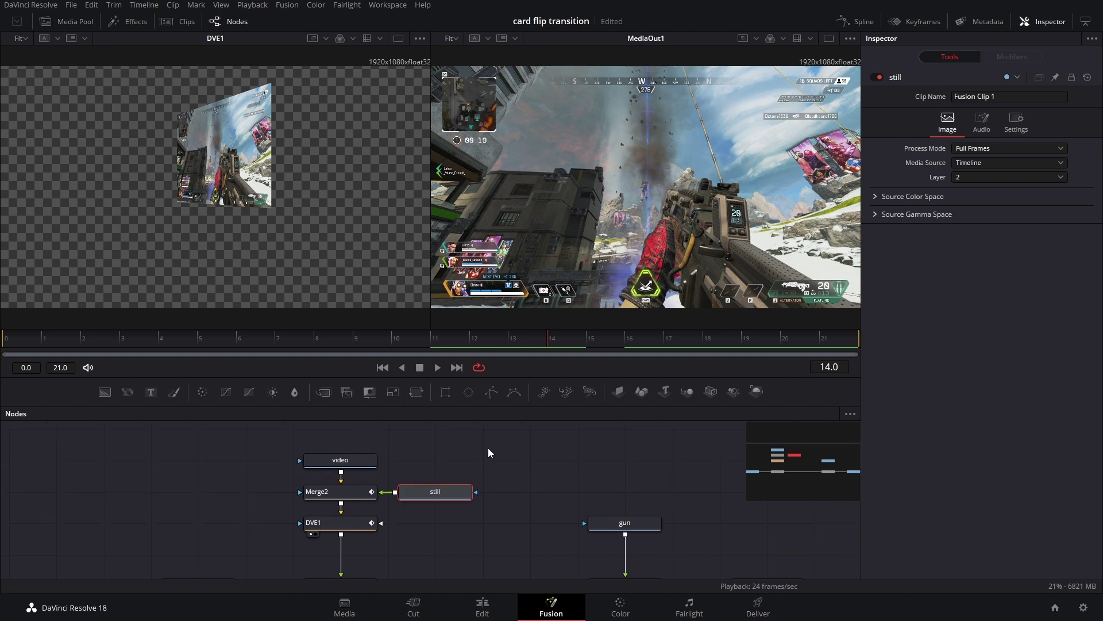
drag(492, 444, 339, 449)
drag(408, 519, 425, 493)
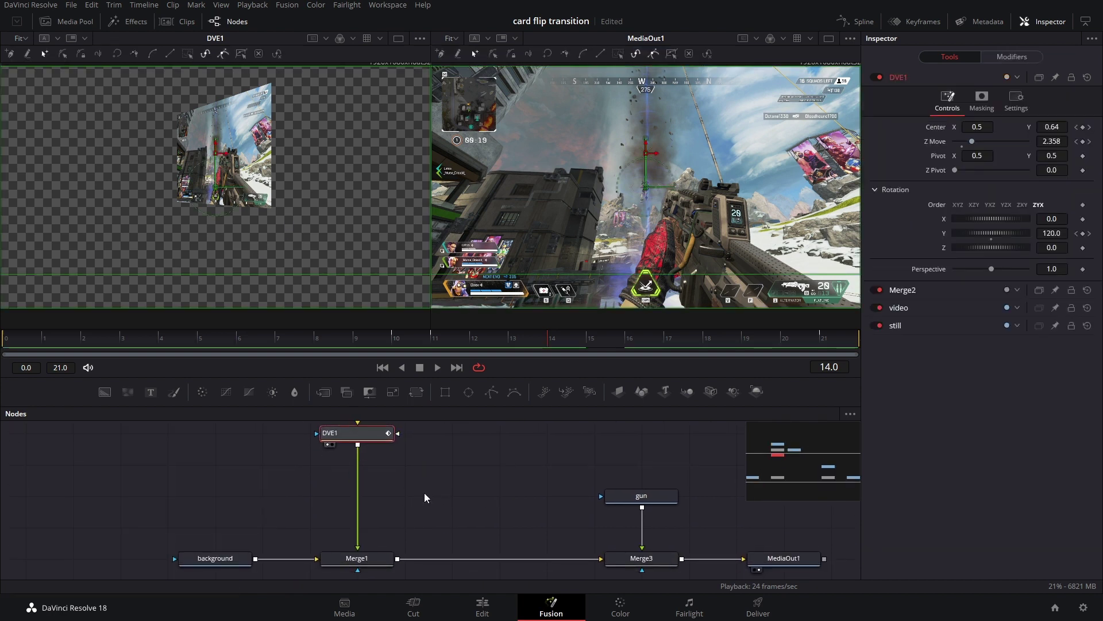
Step: Add the Edge Control tool from the Fusion templates beside DVE1 and connect DVE1's output to it
click(134, 22)
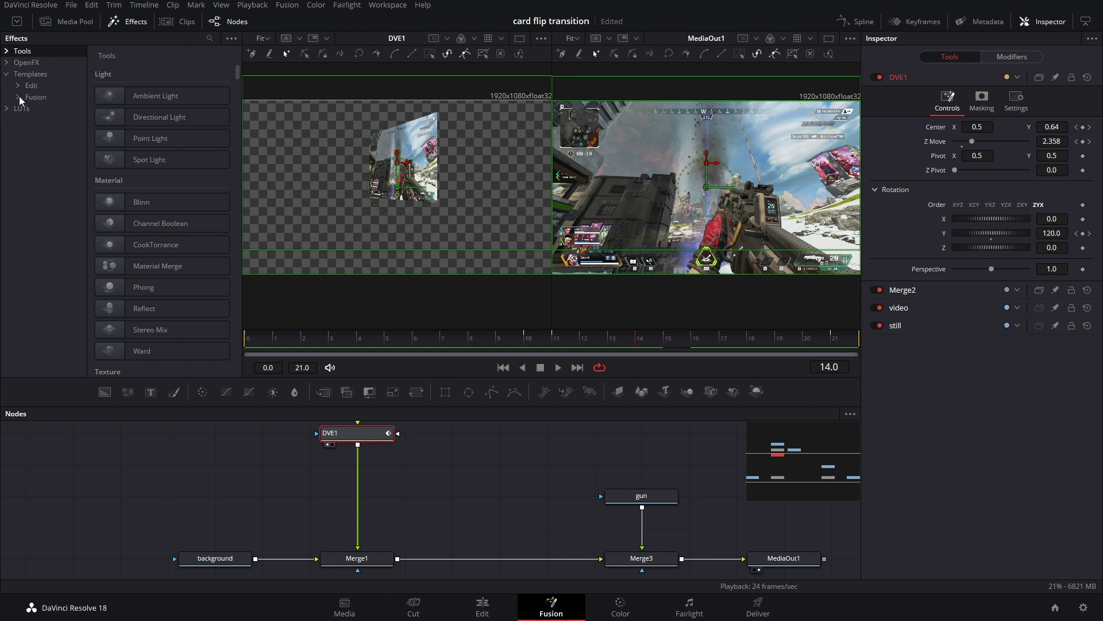
click(19, 96)
click(43, 212)
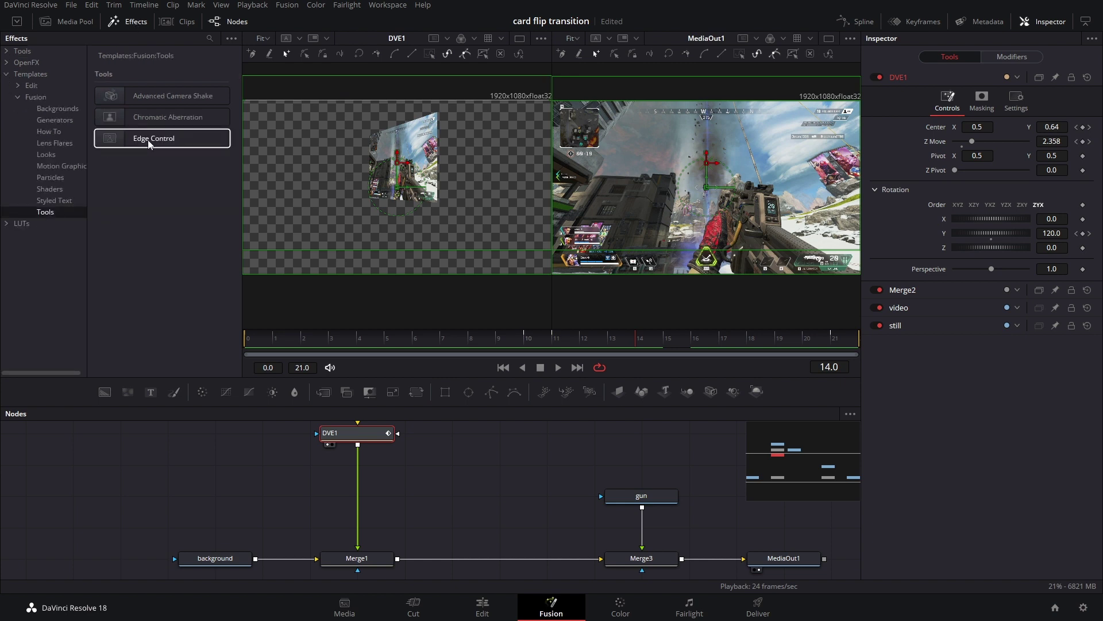
drag(147, 140, 282, 465)
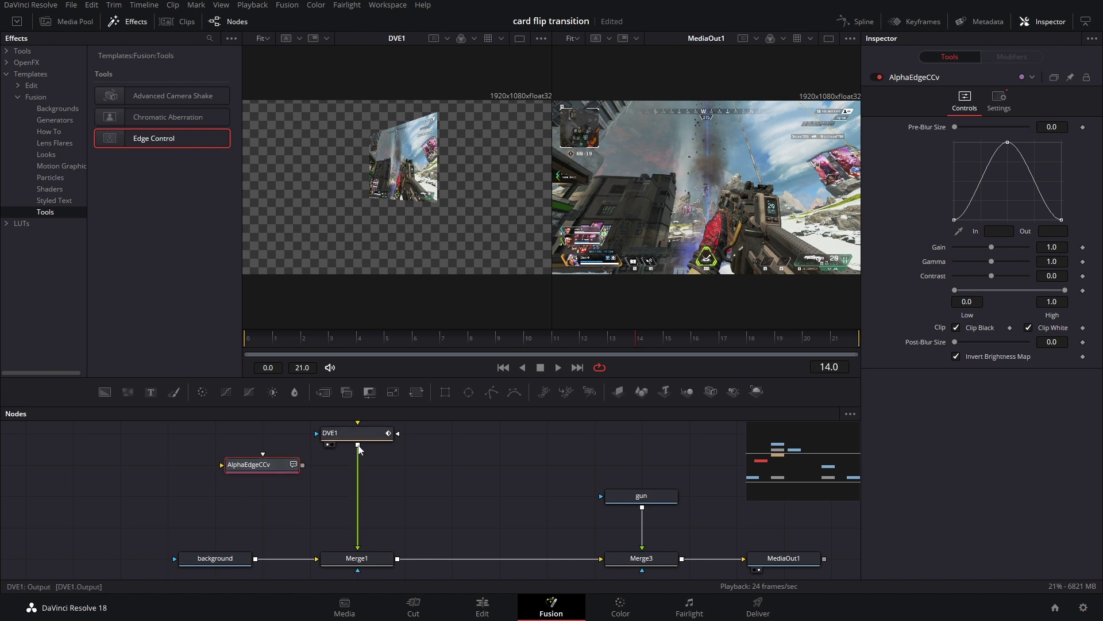
drag(357, 446, 223, 463)
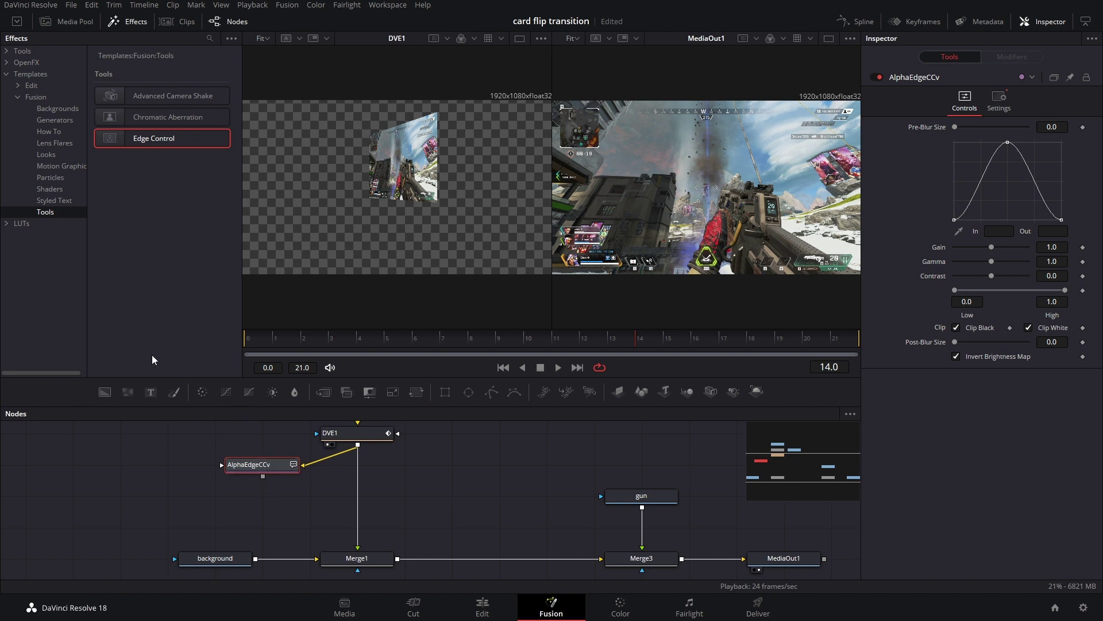
Step: Add a Fast Noise node masked by the Edge Control output, show it in DVE1's viewer, and select the Edge Control node
drag(135, 389, 233, 500)
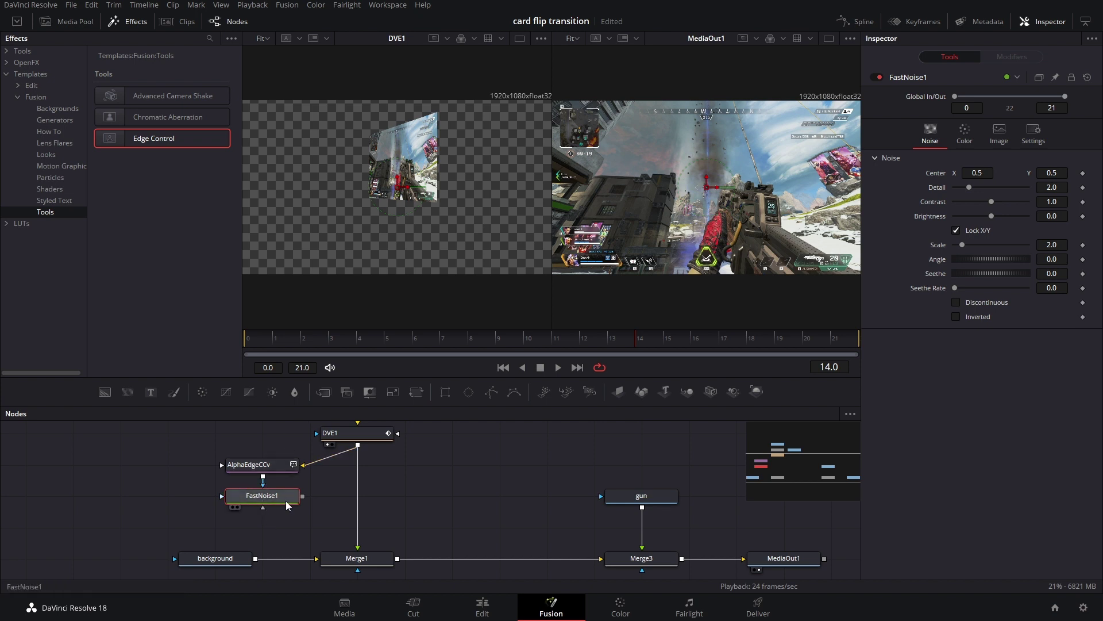
key(1)
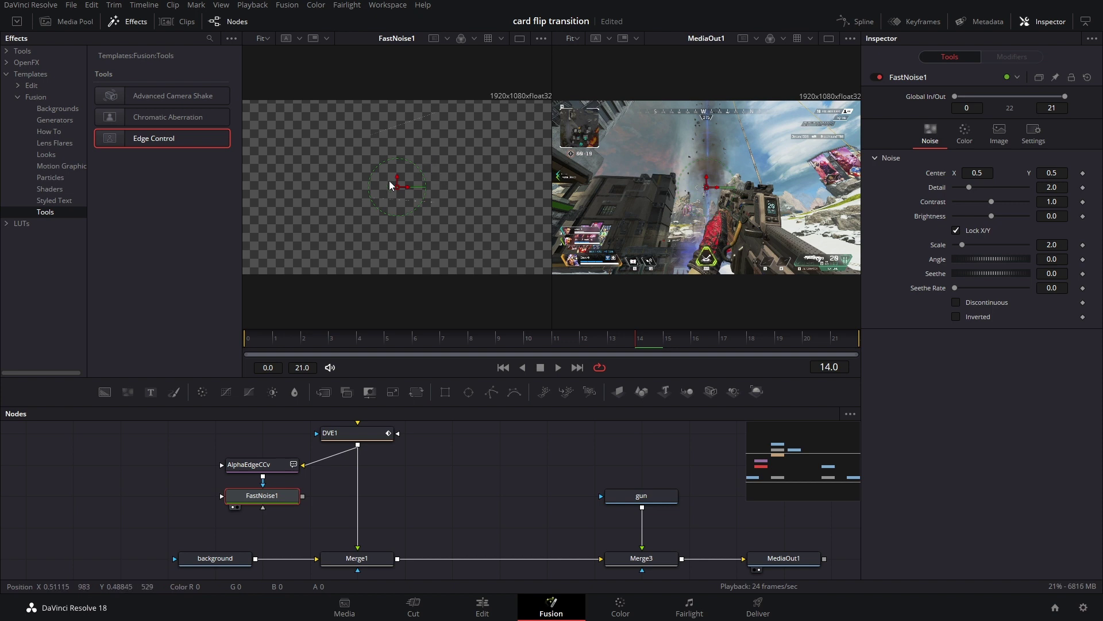
click(257, 466)
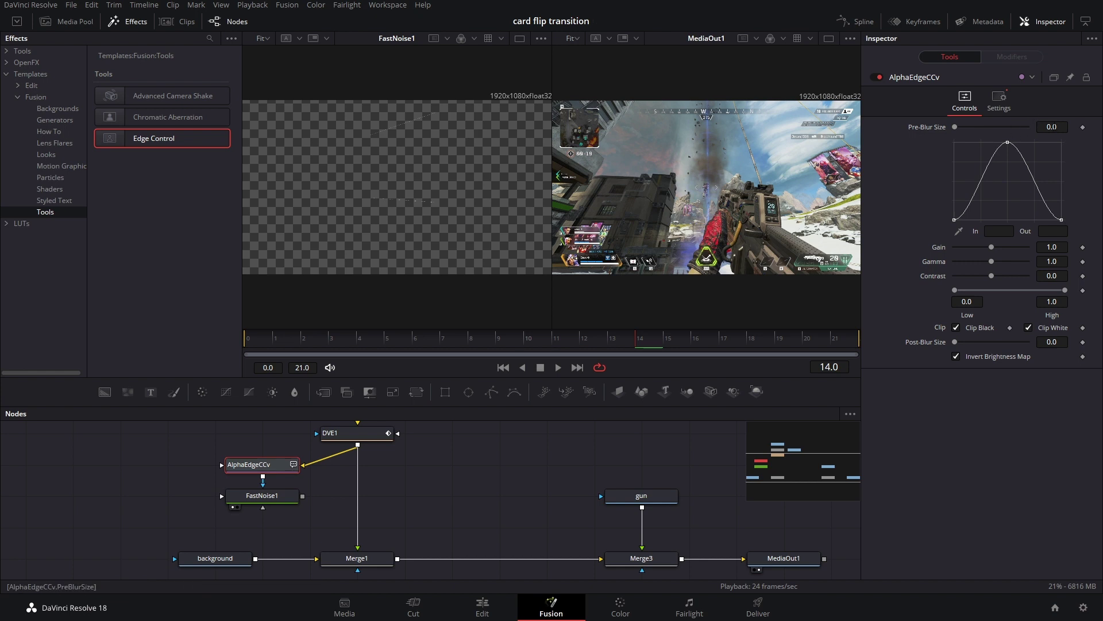
Step: Raise the Edge Control's pre-blur size, and set the Fast Noise seethe rate to 0.669, detail to 3.78 and contrast to 1.89
drag(1039, 128, 1078, 128)
click(262, 496)
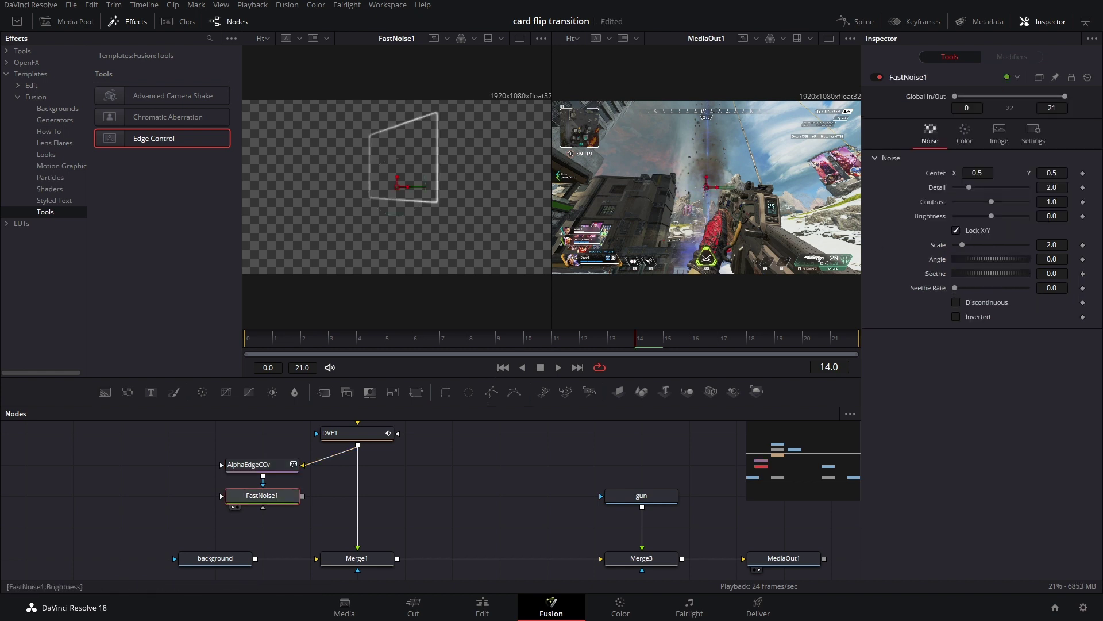
drag(961, 289, 1003, 288)
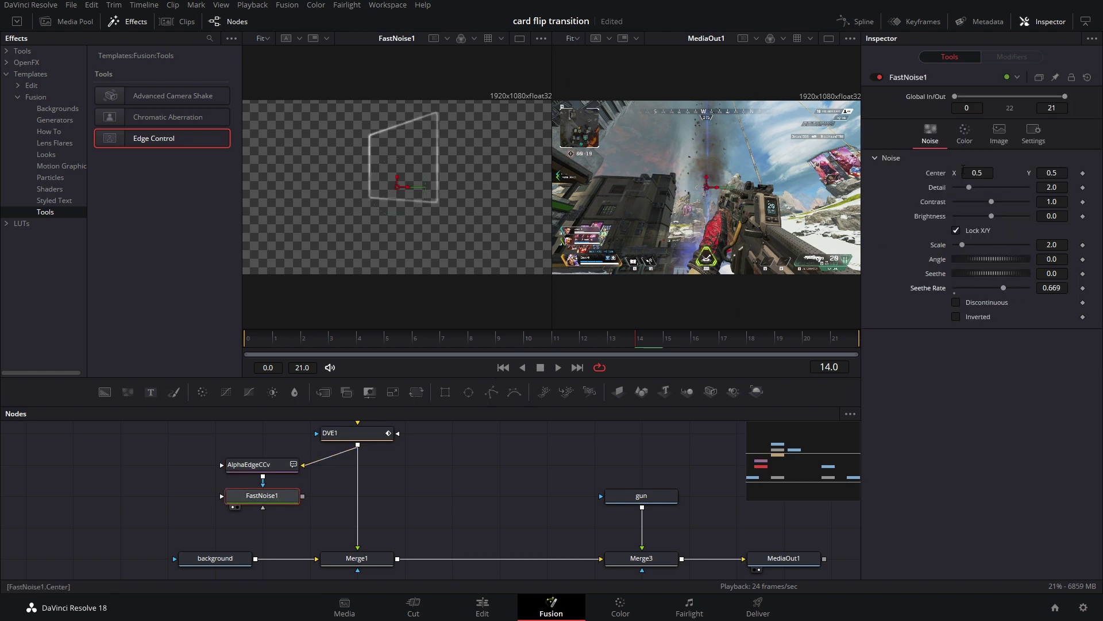
drag(969, 188, 1002, 201)
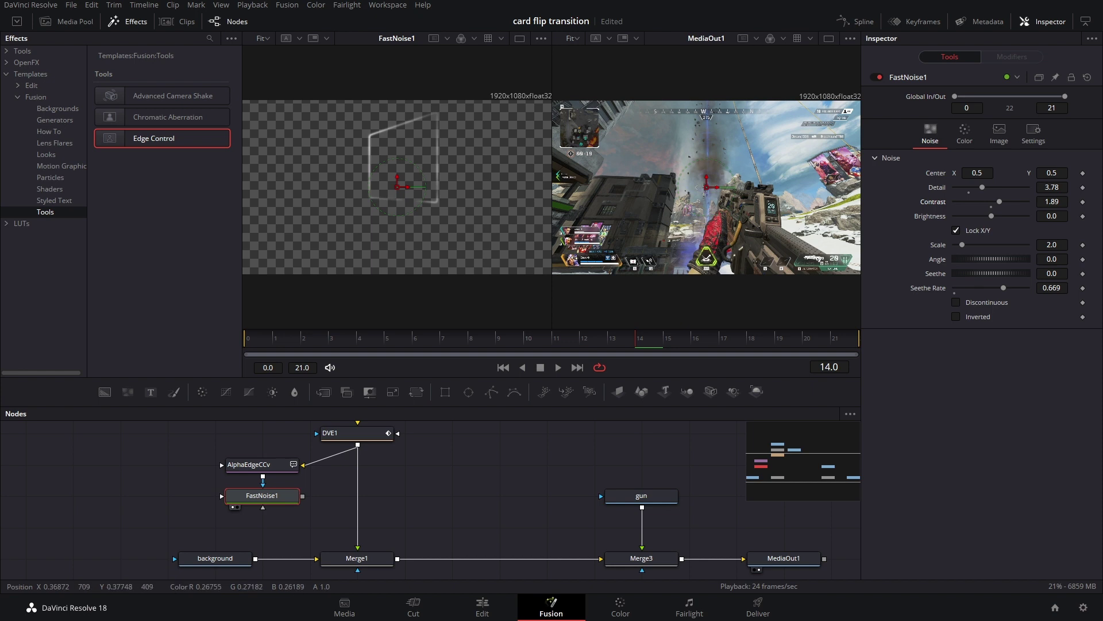
Step: Add a Soft Glow node after FastNoise1 and move the edge-effect nodes up to make room below
key(shift+space)
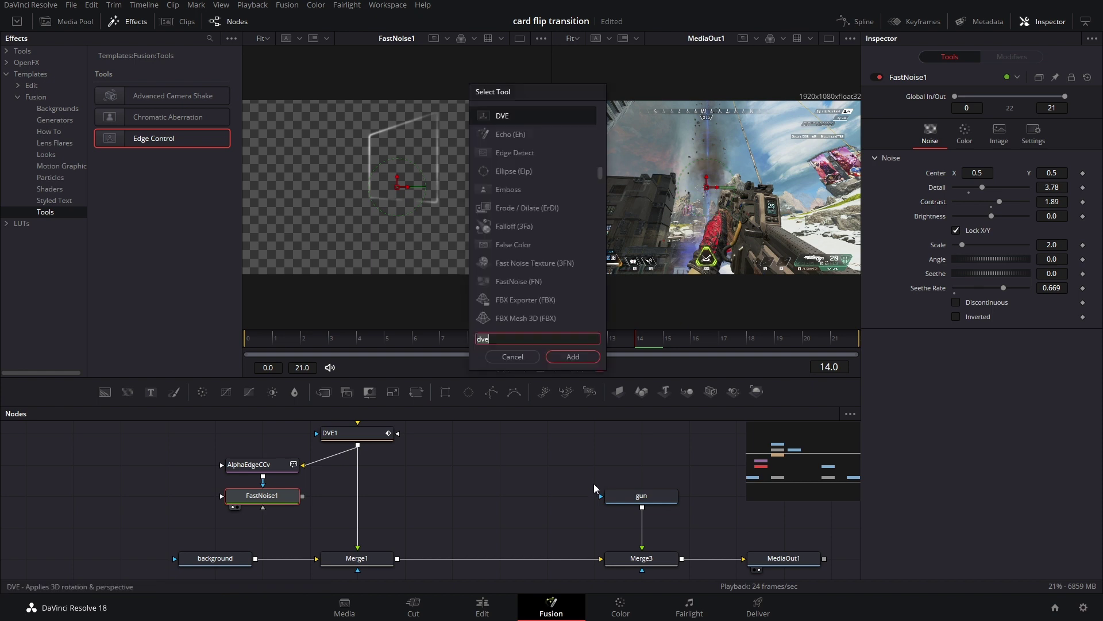
text(soft)
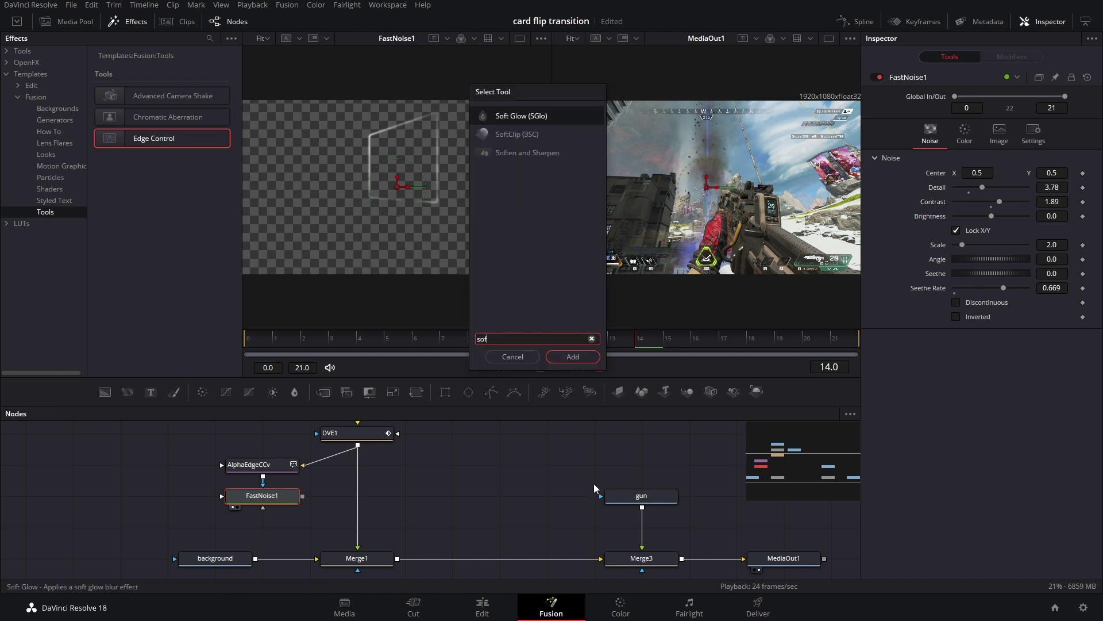
key(Return)
drag(249, 447, 290, 534)
drag(283, 531, 283, 501)
click(275, 481)
Step: Add a Color Corrector after SoftGlow1, show it in the first viewer and tint the glowing edge orange
drag(200, 395, 256, 526)
key(1)
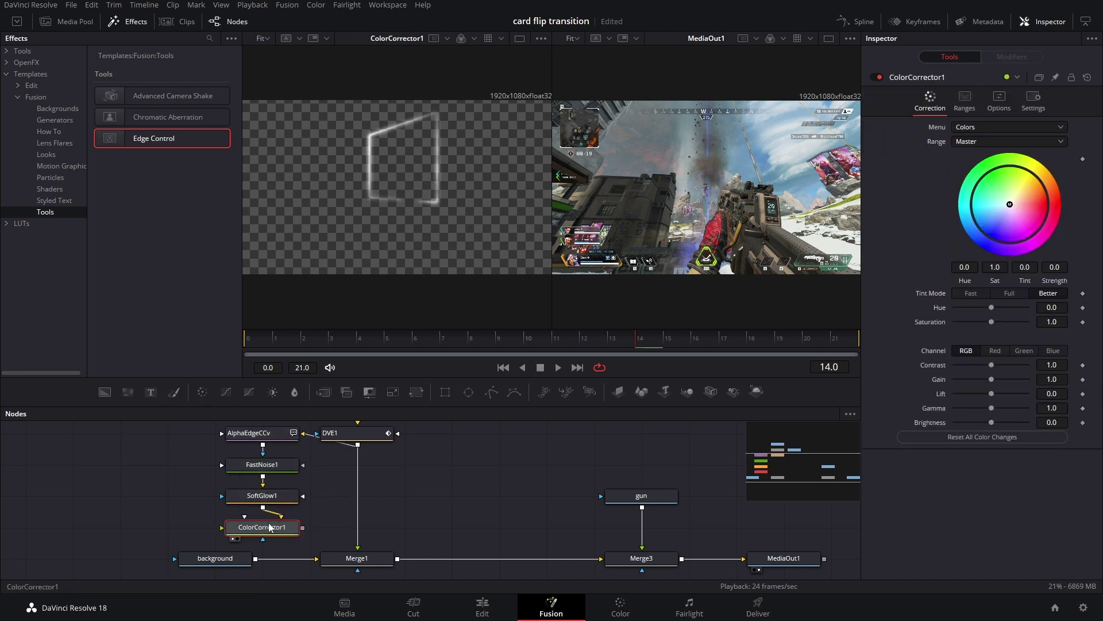
drag(1010, 204, 1060, 209)
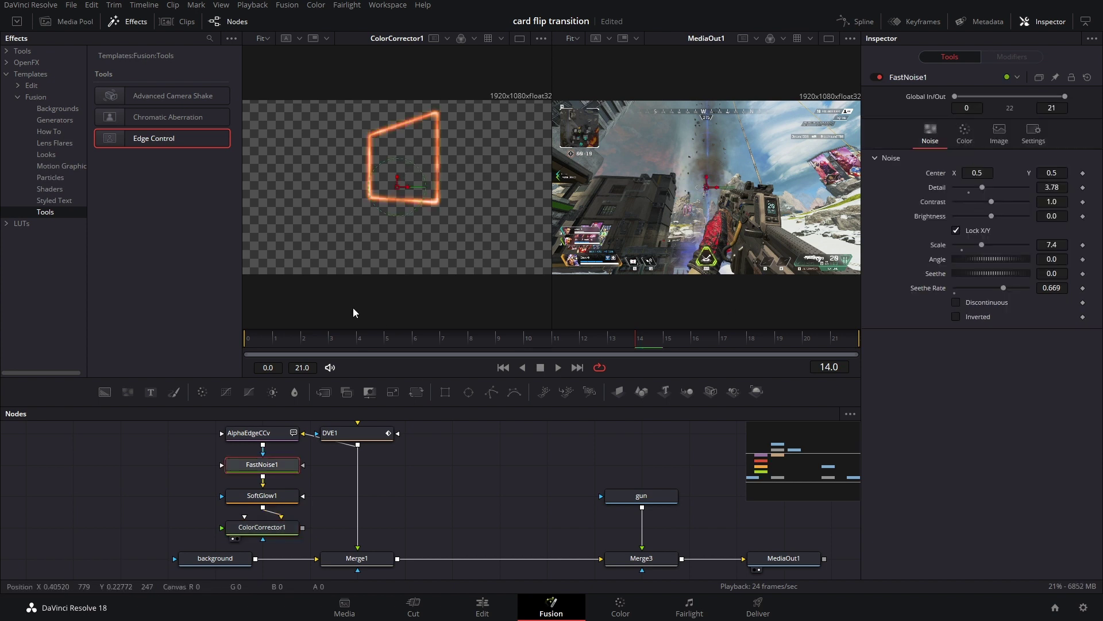
Step: Add a Merge between DVE1 and Merge1 with ColorCorrector1 as foreground, then preview the flip from Merge1 in the first viewer
drag(366, 471, 381, 513)
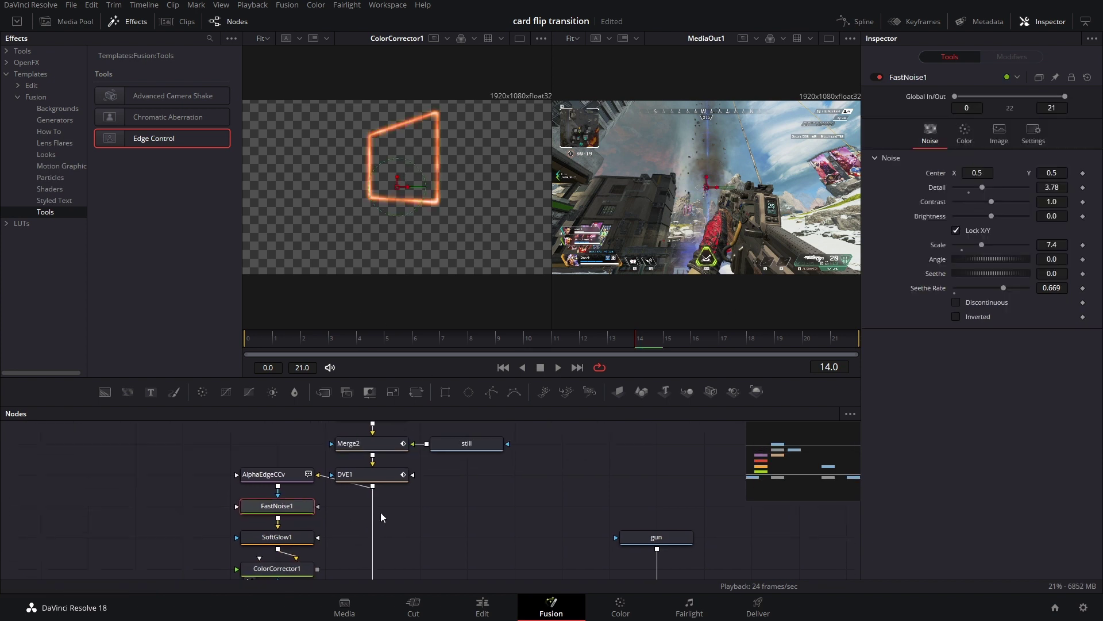
scroll(447, 480, down, 3)
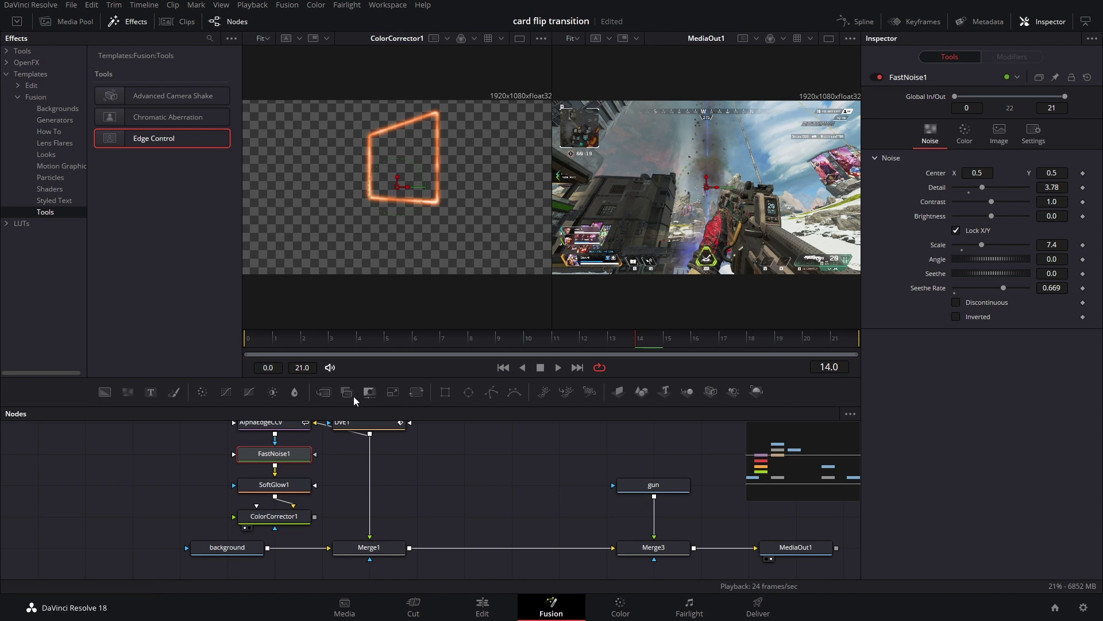
drag(330, 395, 330, 521)
key(1)
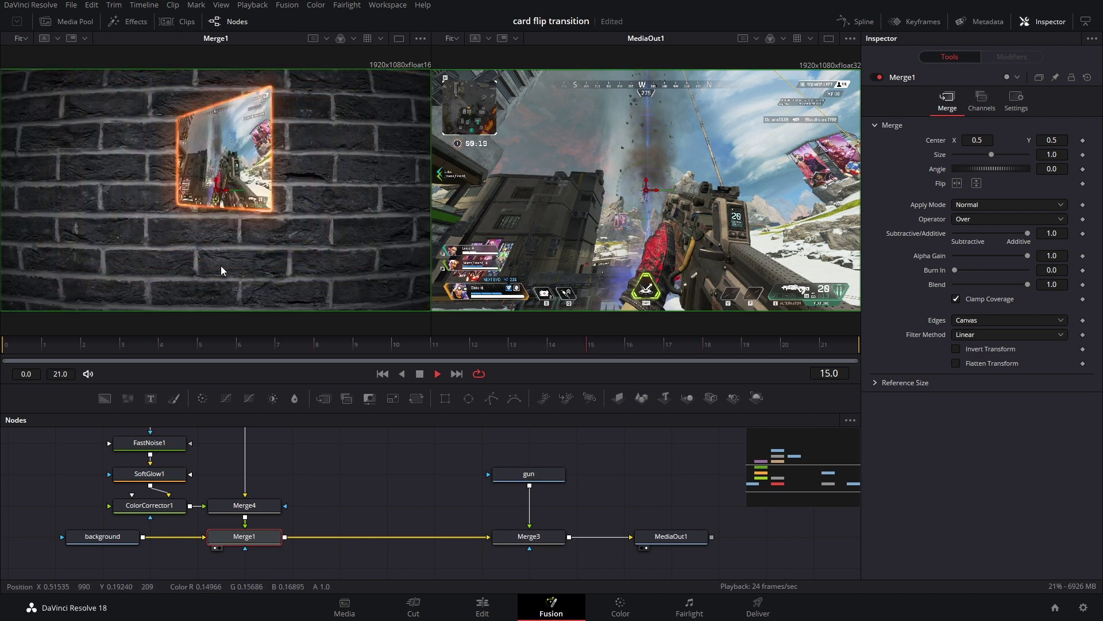
key(space)
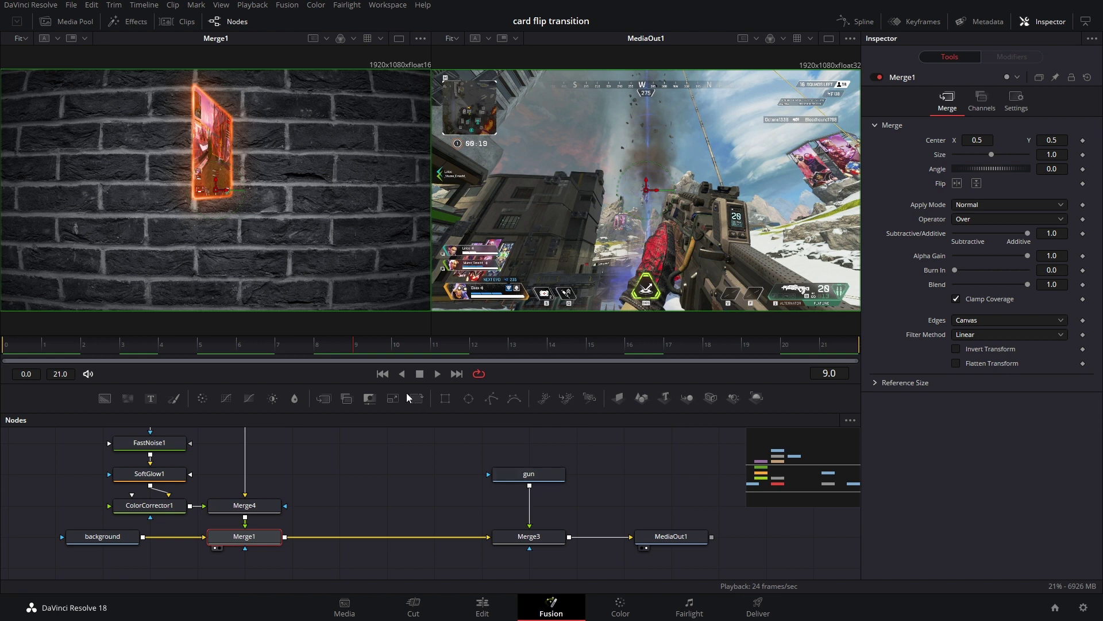
Step: Trace the gun and arm with a polygon mask on the gun clip, keeping the mask disabled while drawing and enabling it when complete
drag(545, 456, 489, 484)
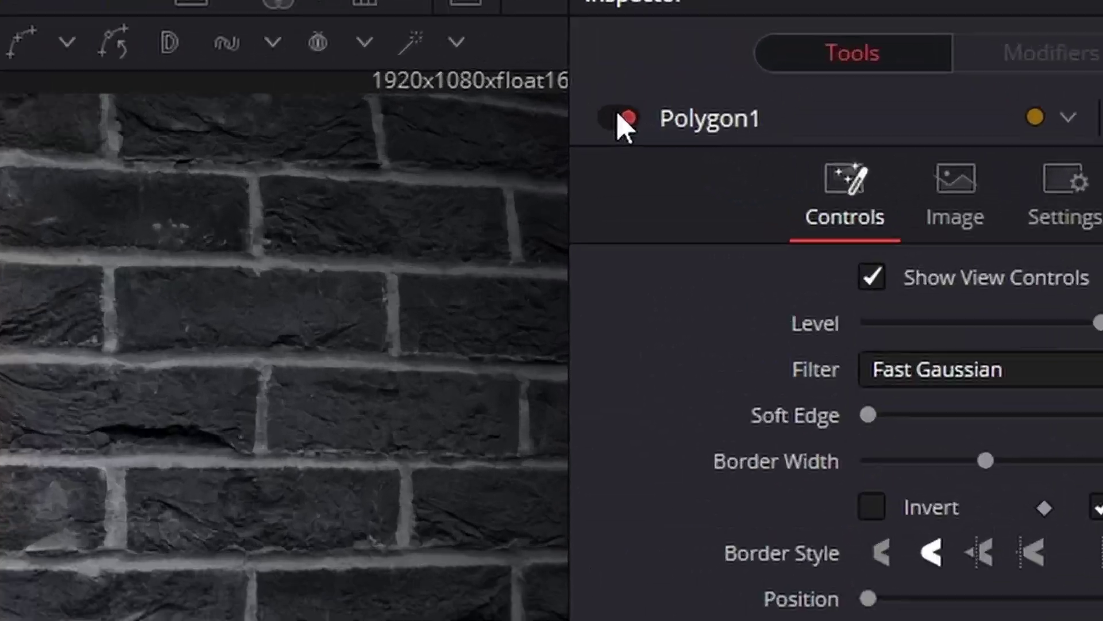
click(880, 77)
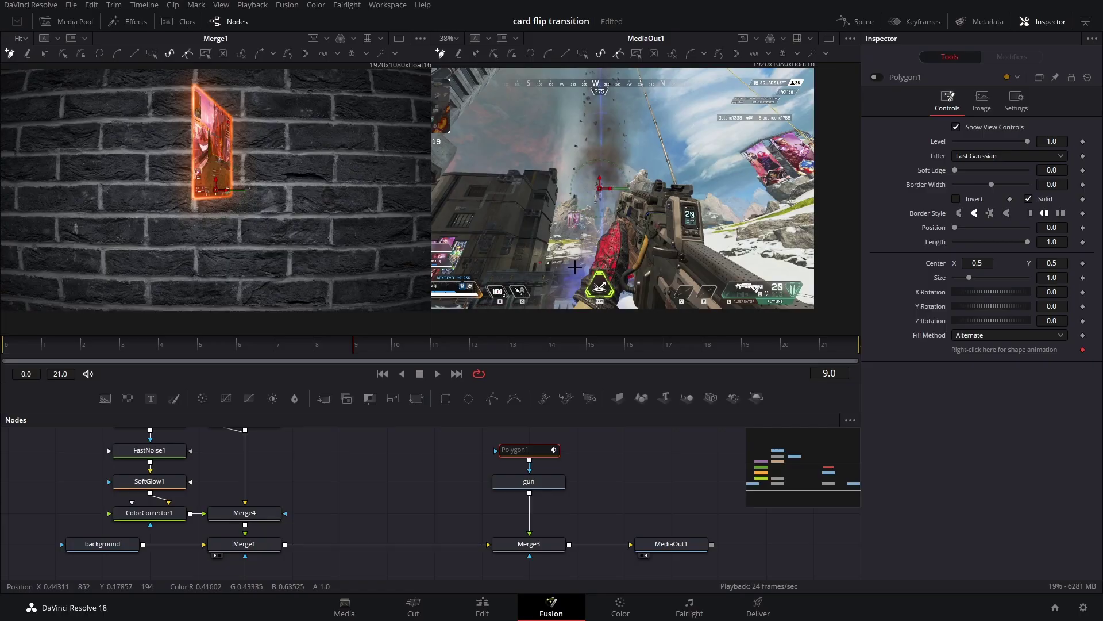
scroll(575, 267, up, 8)
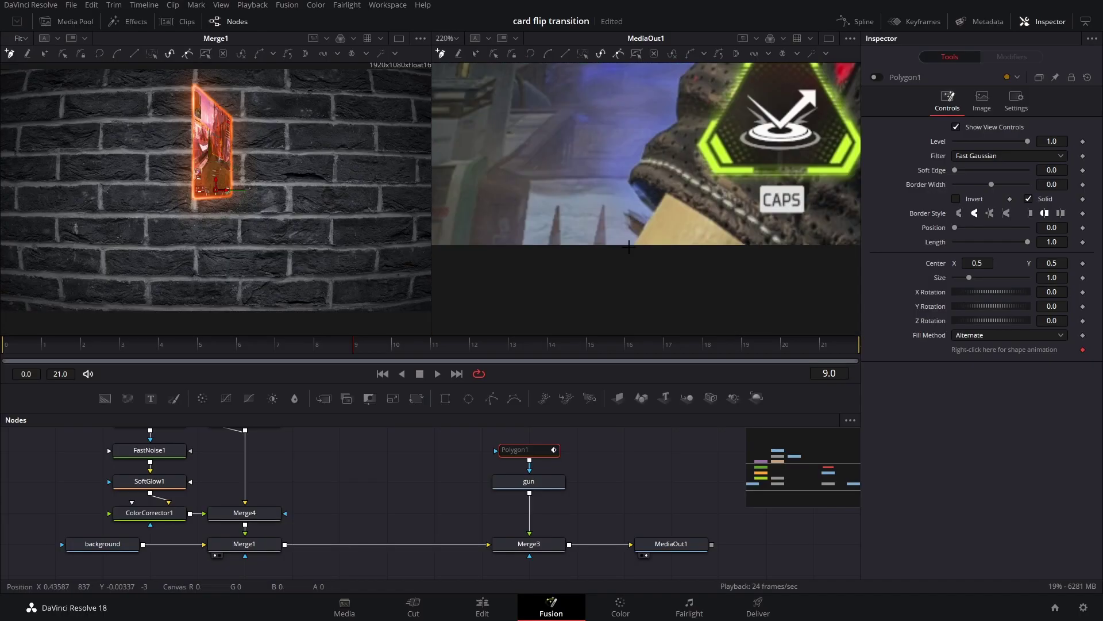
click(630, 246)
click(652, 212)
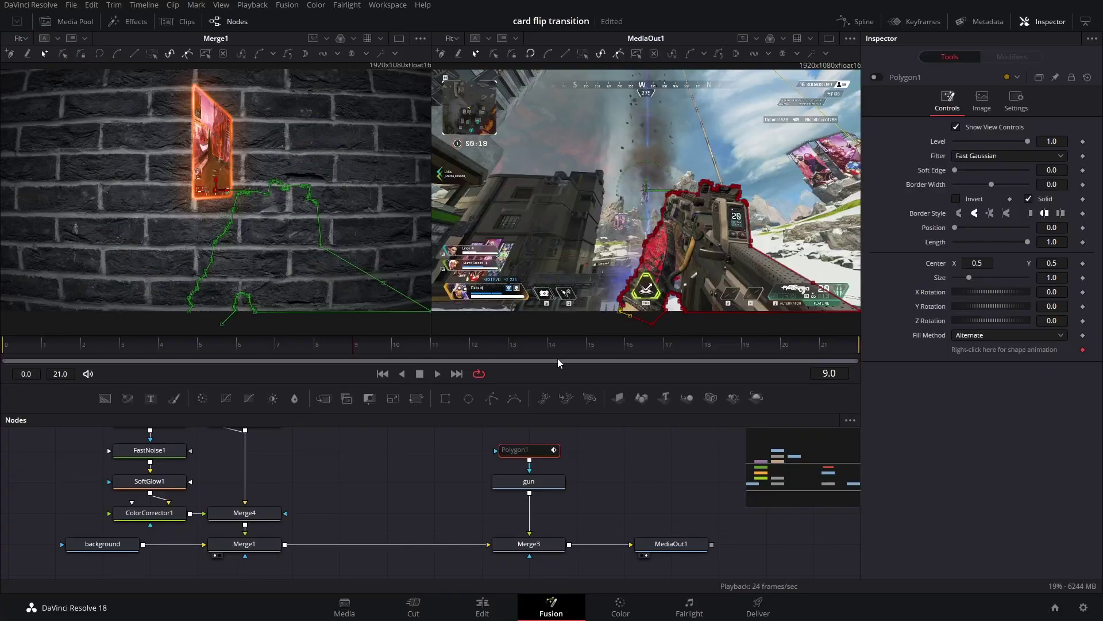
click(877, 77)
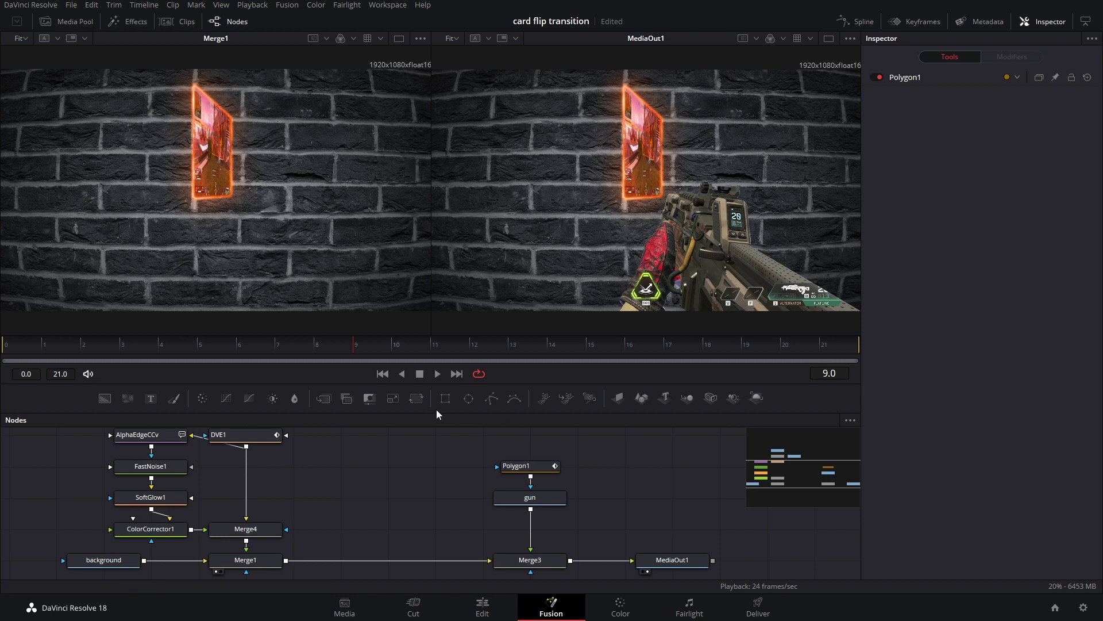
Step: Insert a Transform between gun and Merge3, keyframing its Center at frame 21 and setting Center X to -0.5 at frame 0
drag(417, 403, 530, 529)
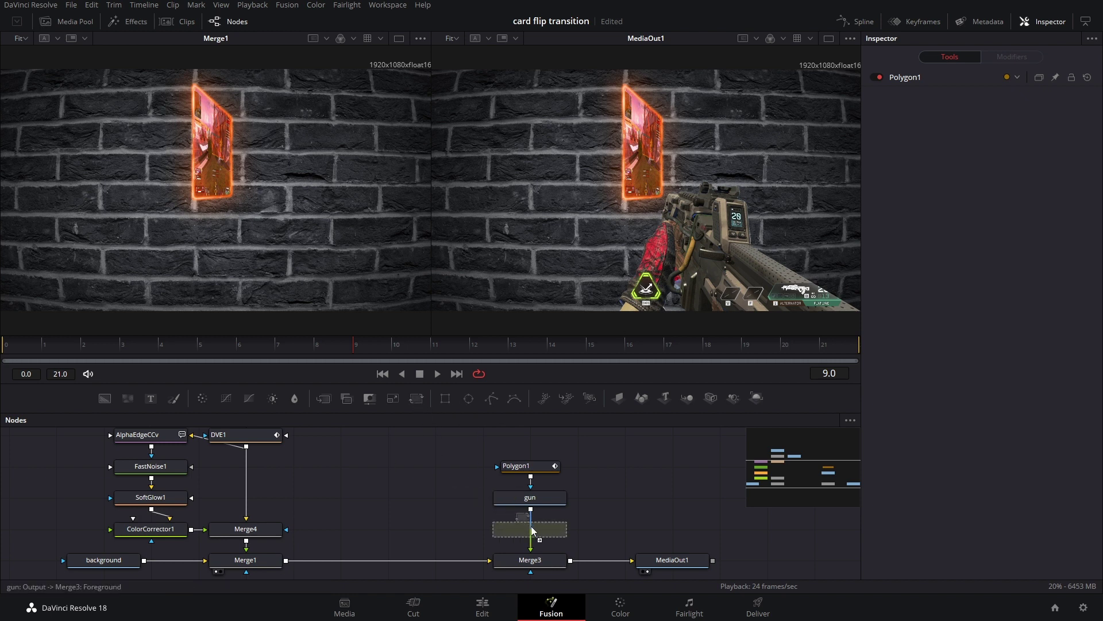
key(End)
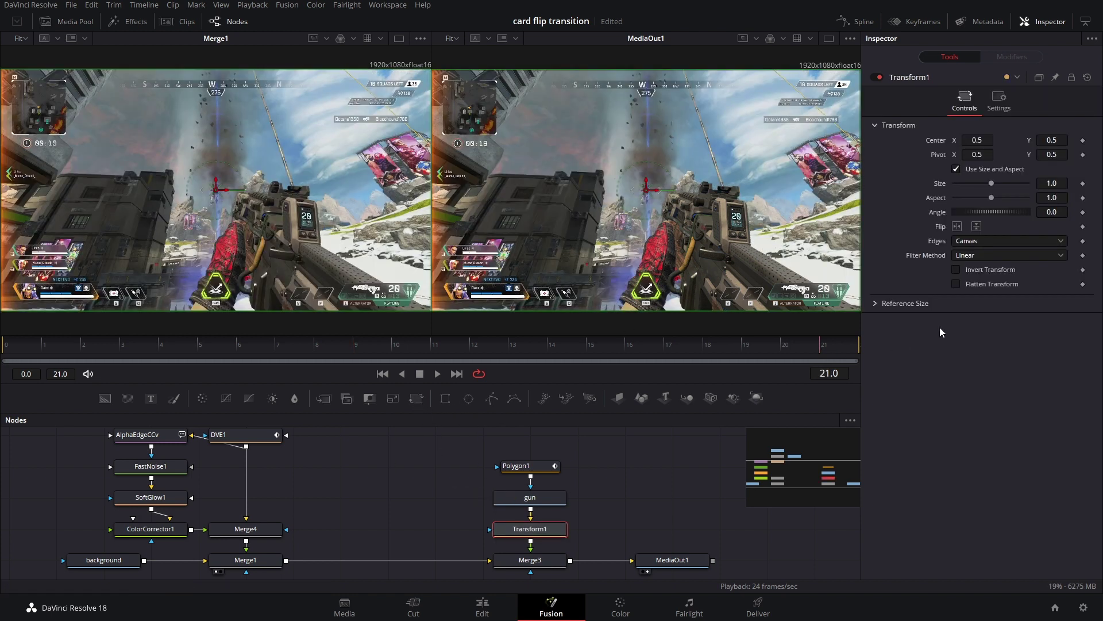
click(1083, 141)
key(Home)
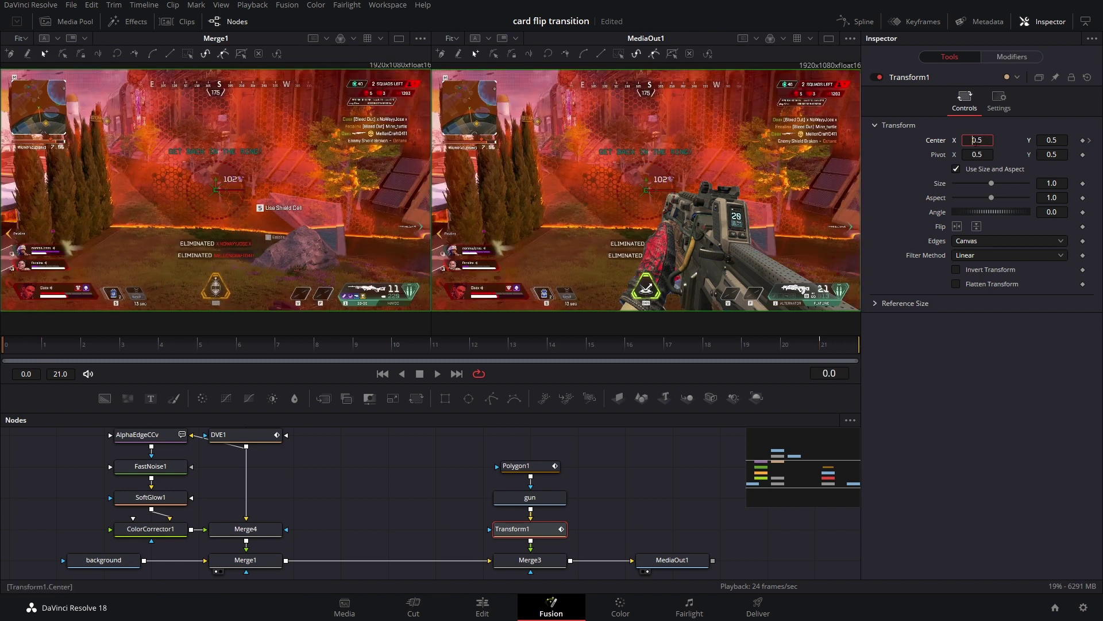
key(Tab)
Step: Play back the composition to check how the masked gun slides in over the card flip
drag(762, 175, 840, 172)
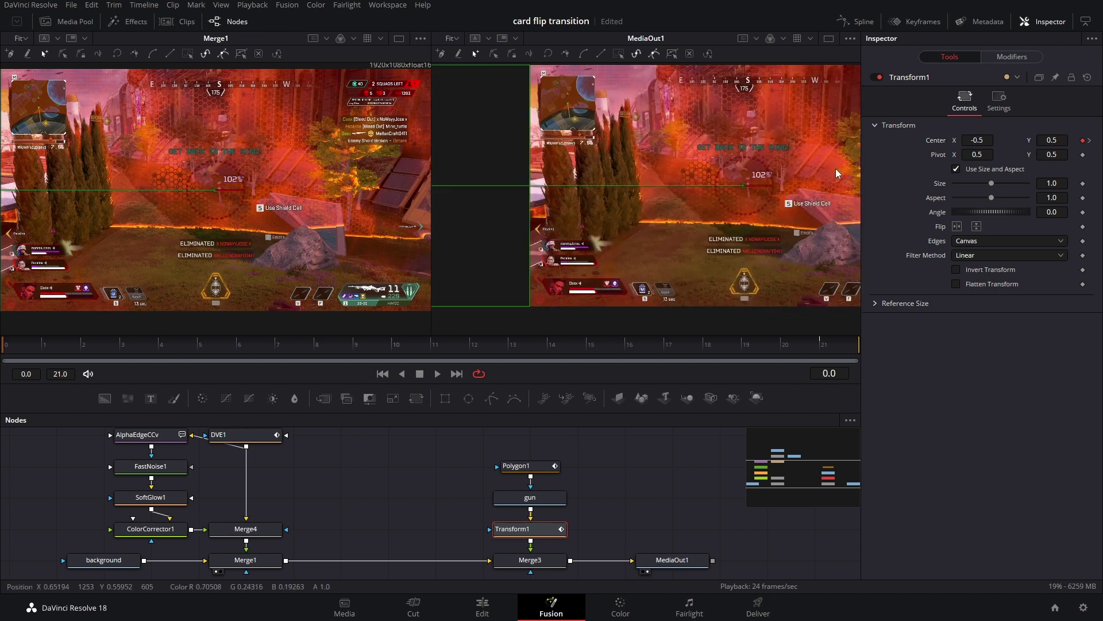
drag(477, 136, 776, 184)
drag(719, 240, 580, 212)
drag(850, 262, 608, 229)
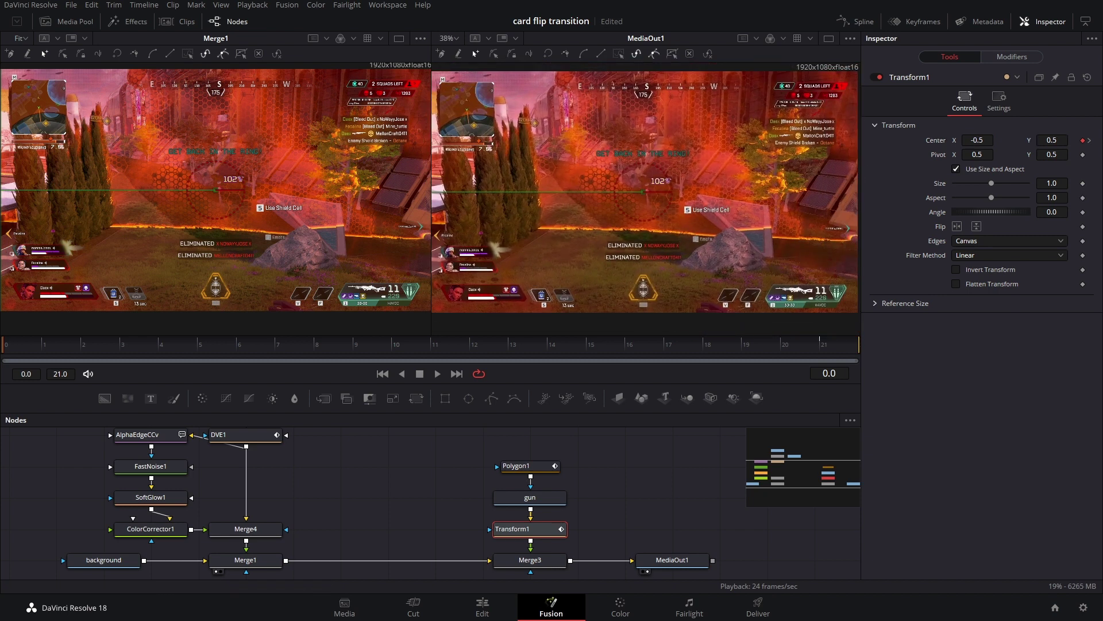
click(437, 373)
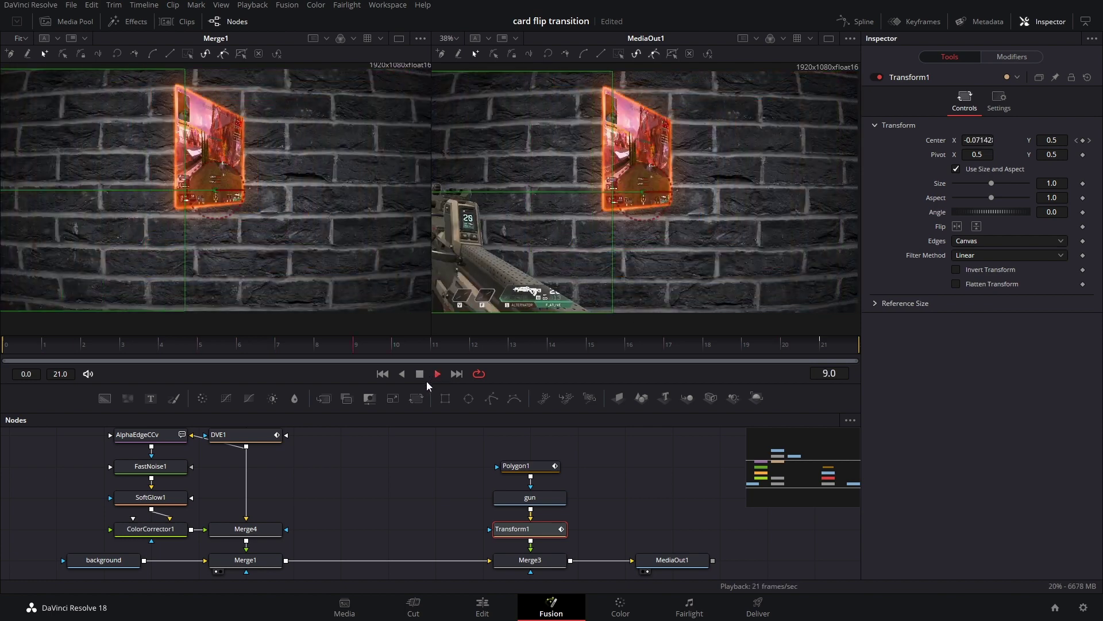
click(441, 376)
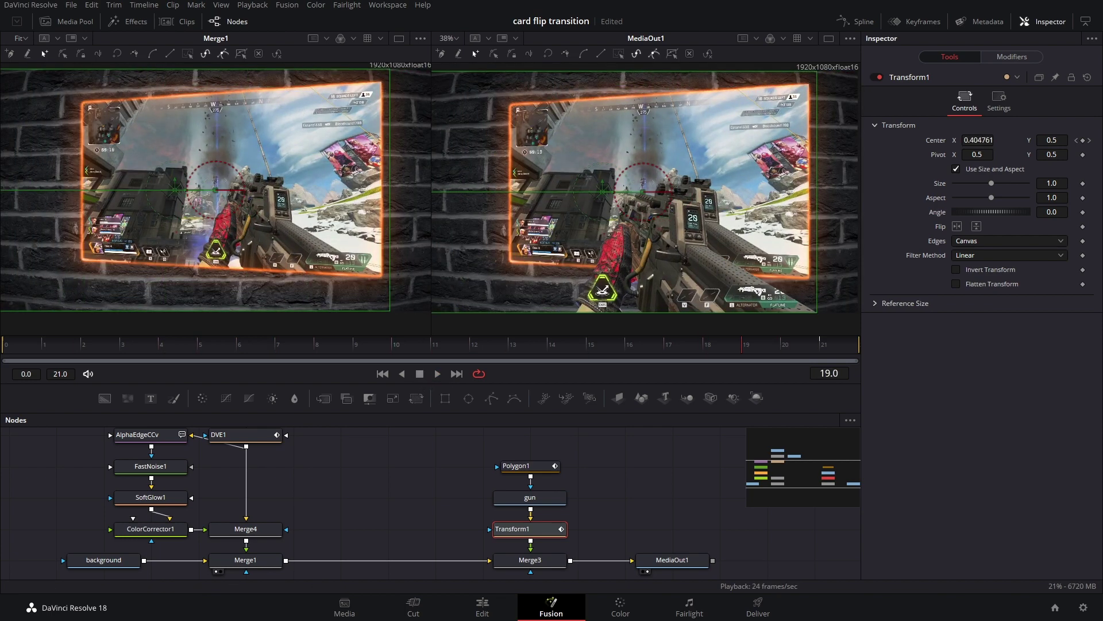
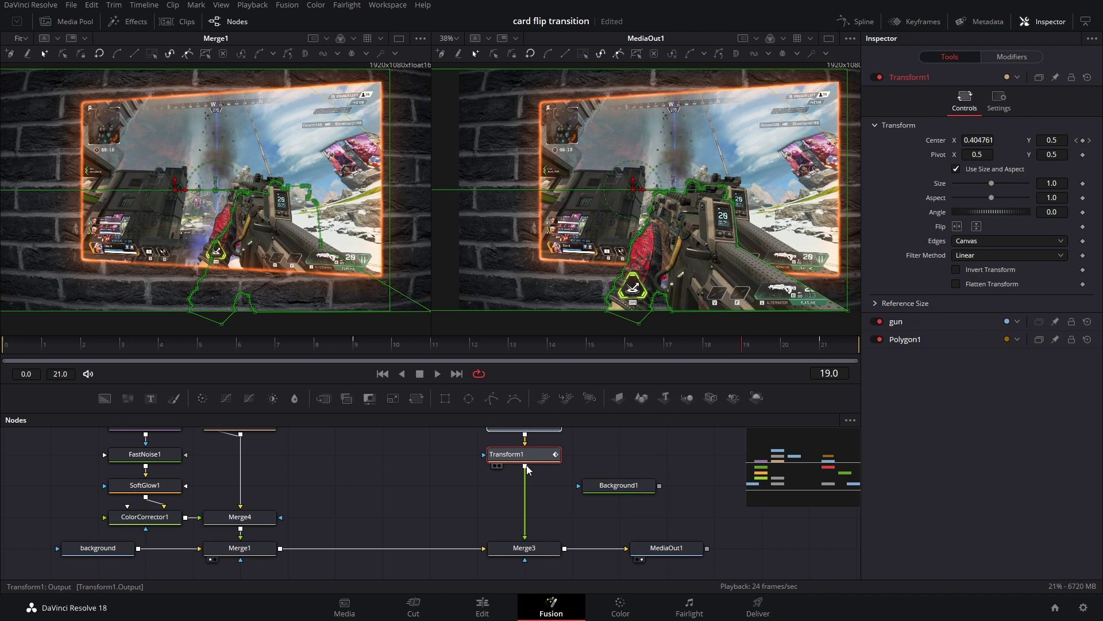
Step: Mask the red Background1 with Transform1's output, and add a Duplicate node after it, shown in the second viewer
drag(637, 516, 487, 472)
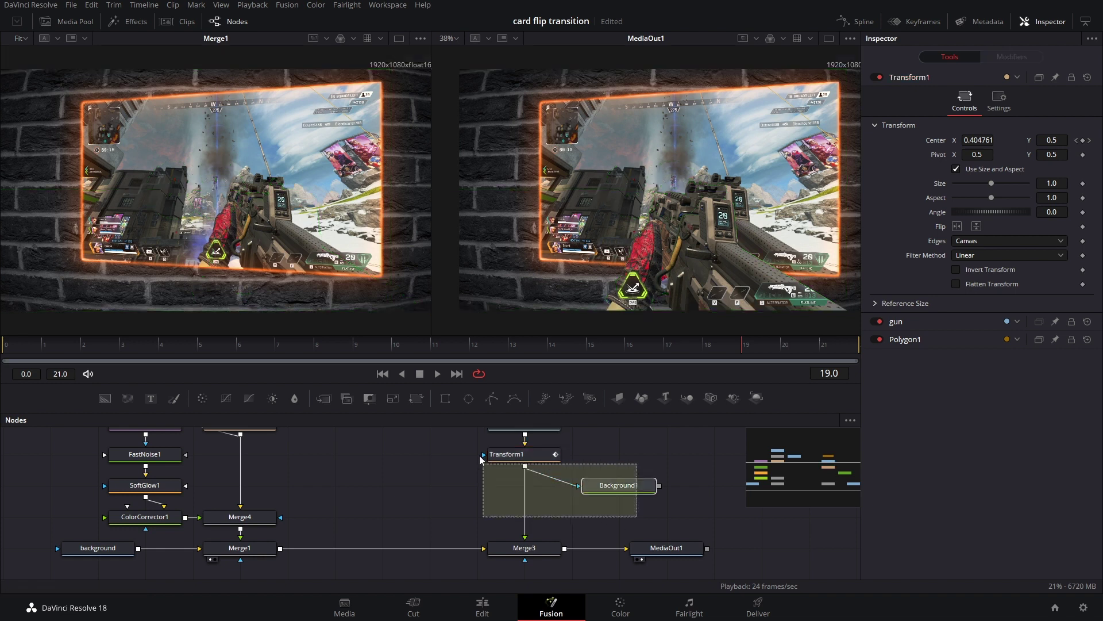
drag(488, 472, 464, 428)
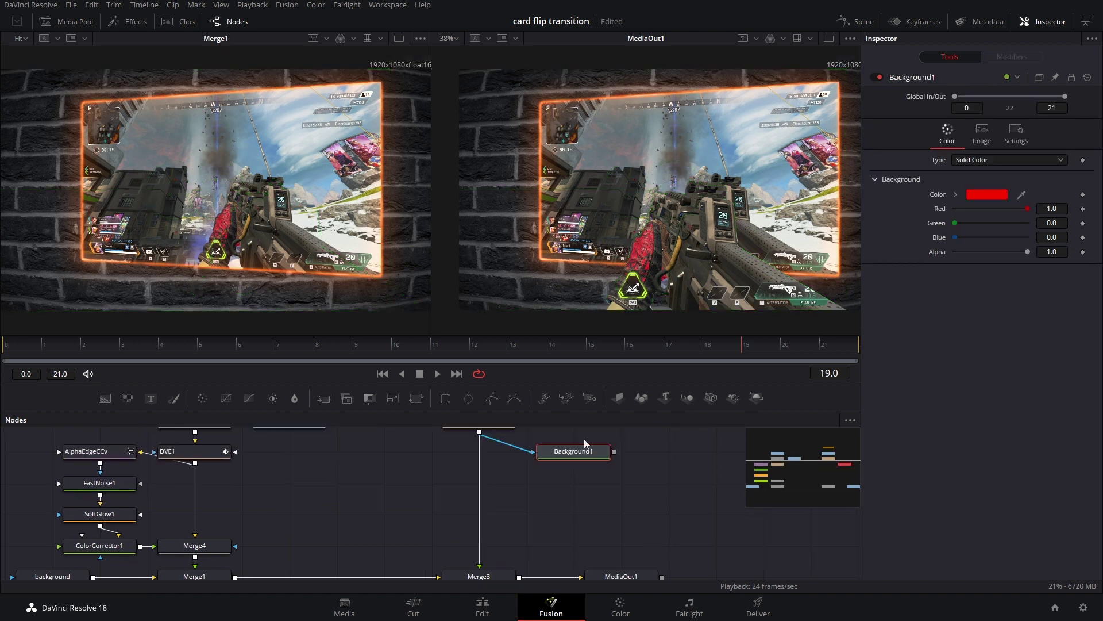
key(shift+space)
text(d)
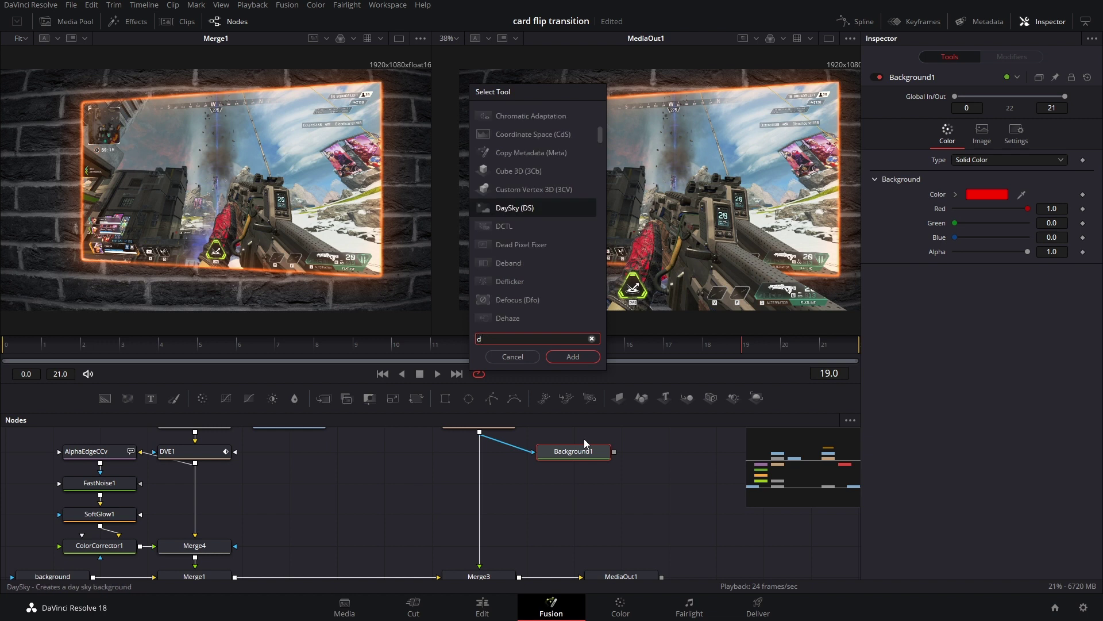
text(up)
key(Return)
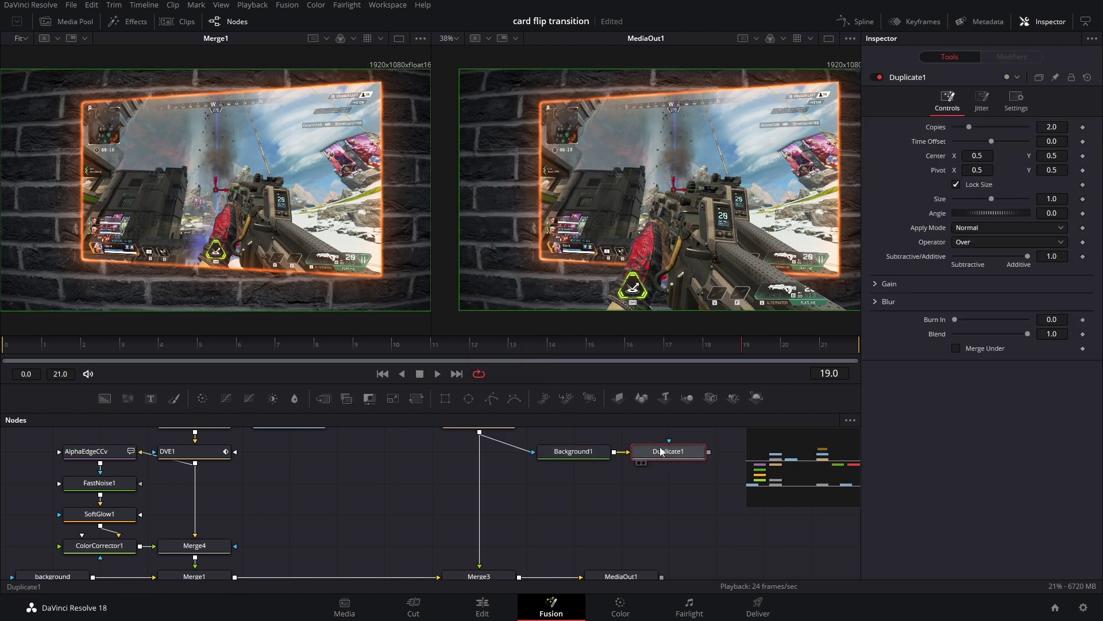
key(2)
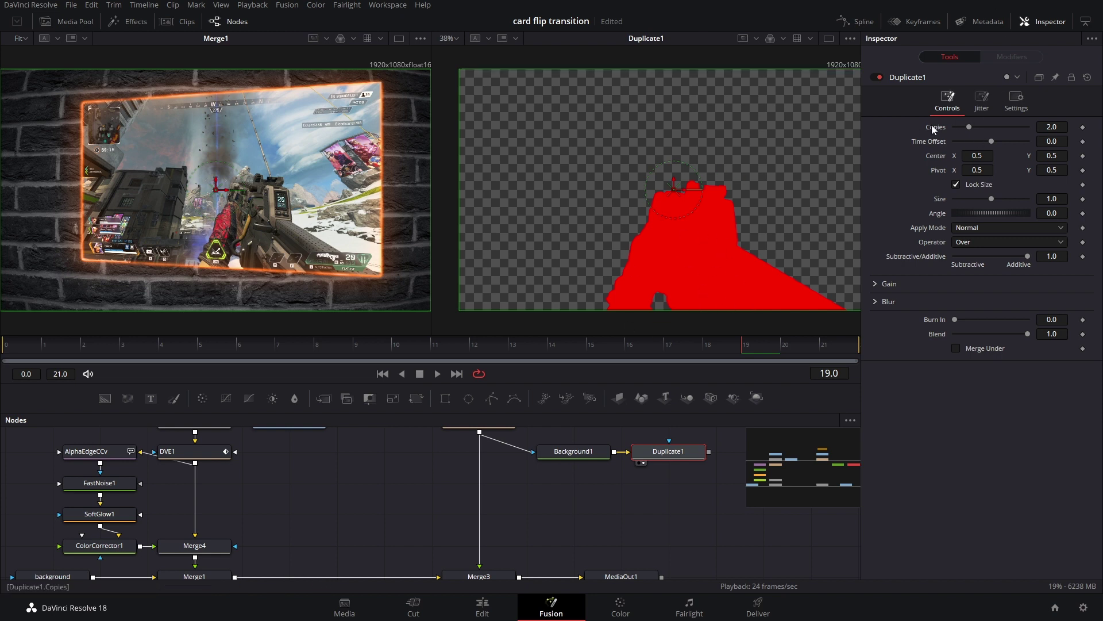
Step: Set Duplicate1 to 10 copies with Center X 0.367, and jitter its red, green and blue gain at 1.0 with random seed 24108
drag(968, 127, 1027, 127)
drag(977, 155, 900, 156)
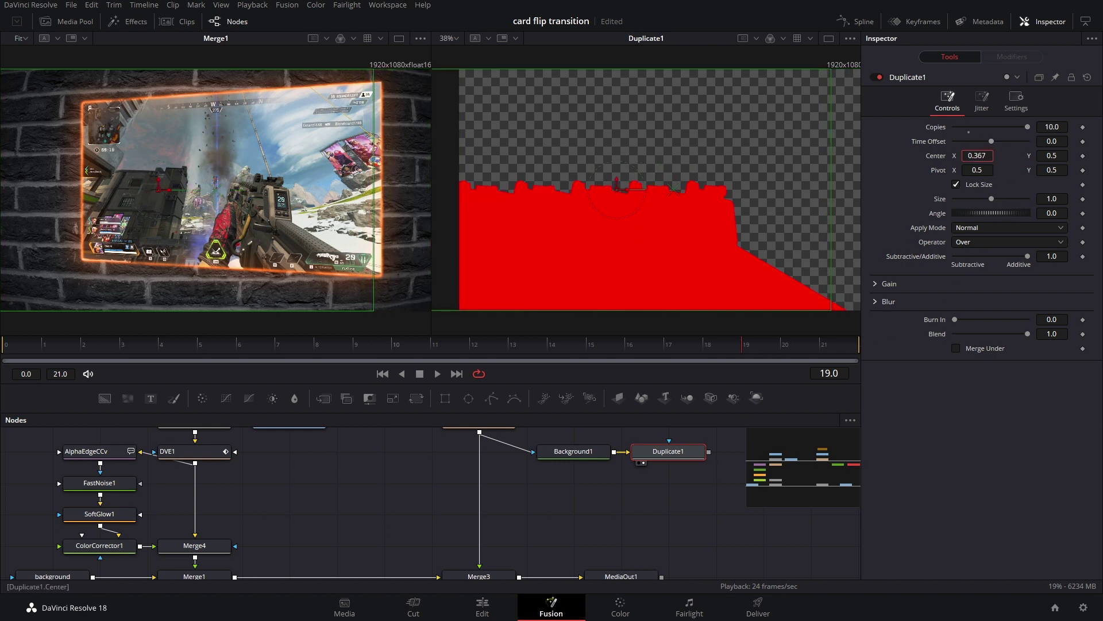
click(983, 105)
click(874, 233)
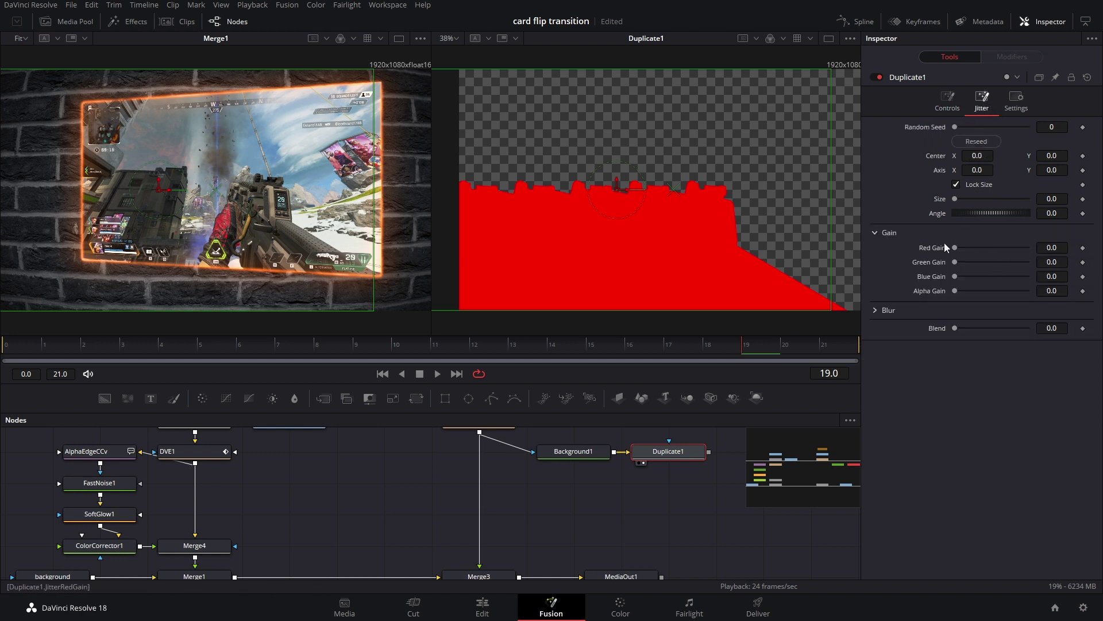
drag(955, 247, 1028, 247)
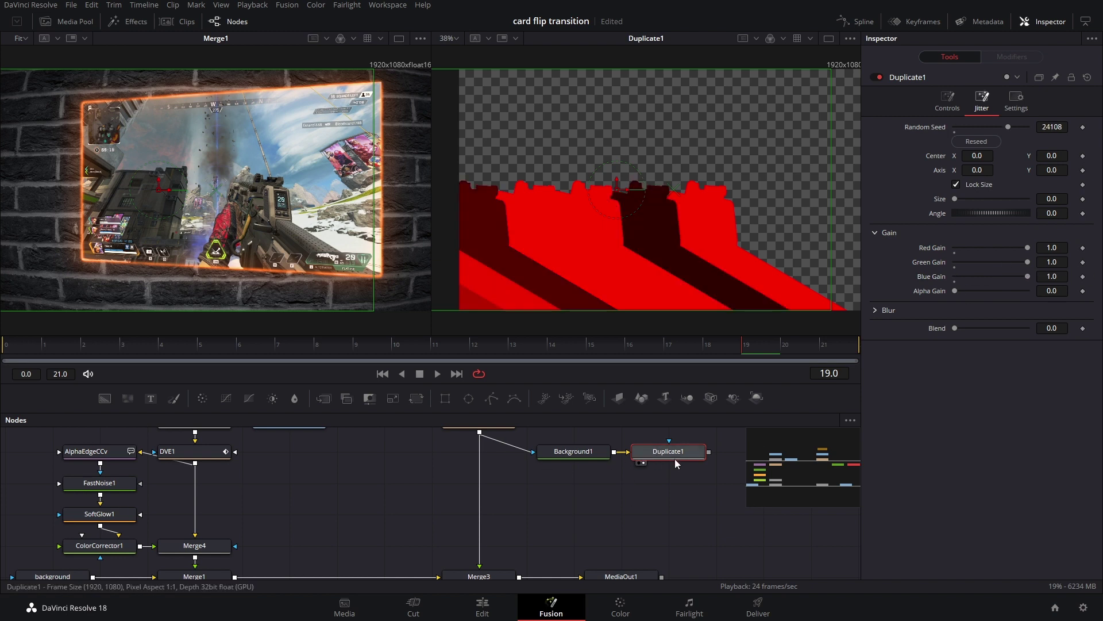
Step: Change Background1's solid colour to a light blue
click(585, 452)
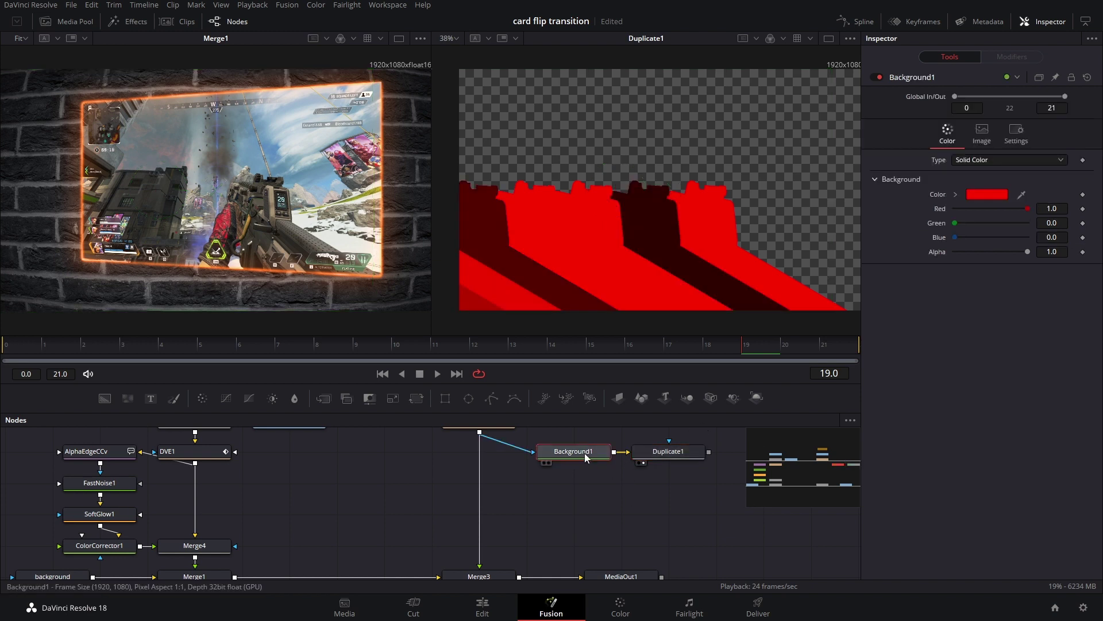
click(996, 193)
drag(553, 185, 318, 229)
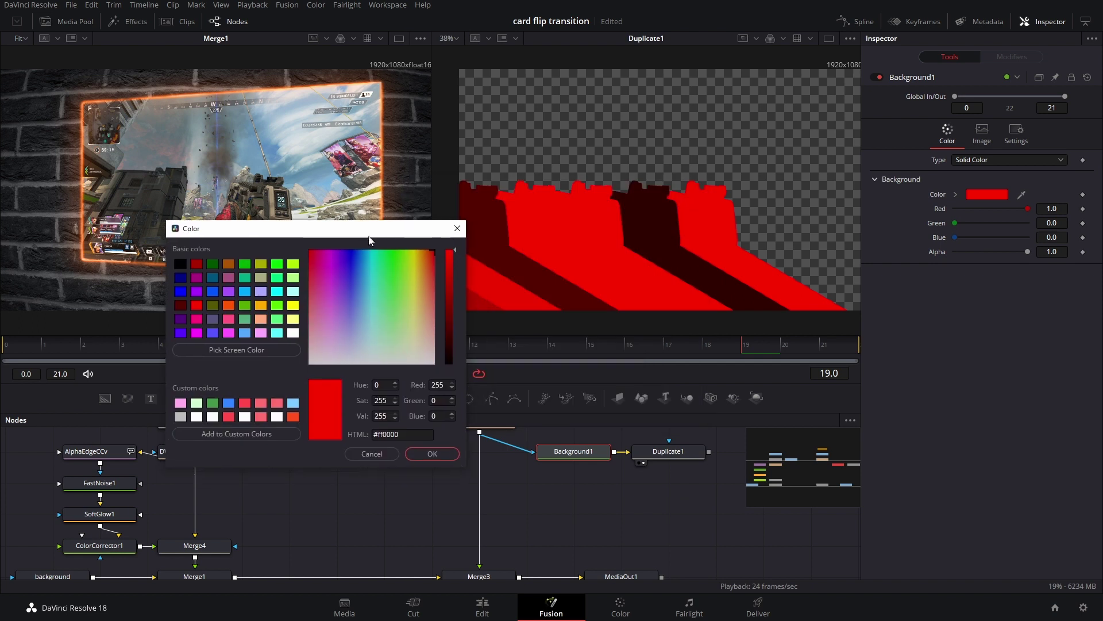
click(367, 314)
mouse_move(367, 314)
mouse_down()
mouse_move(355, 300)
mouse_move(345, 325)
mouse_move(323, 296)
mouse_move(336, 287)
mouse_move(354, 305)
mouse_up()
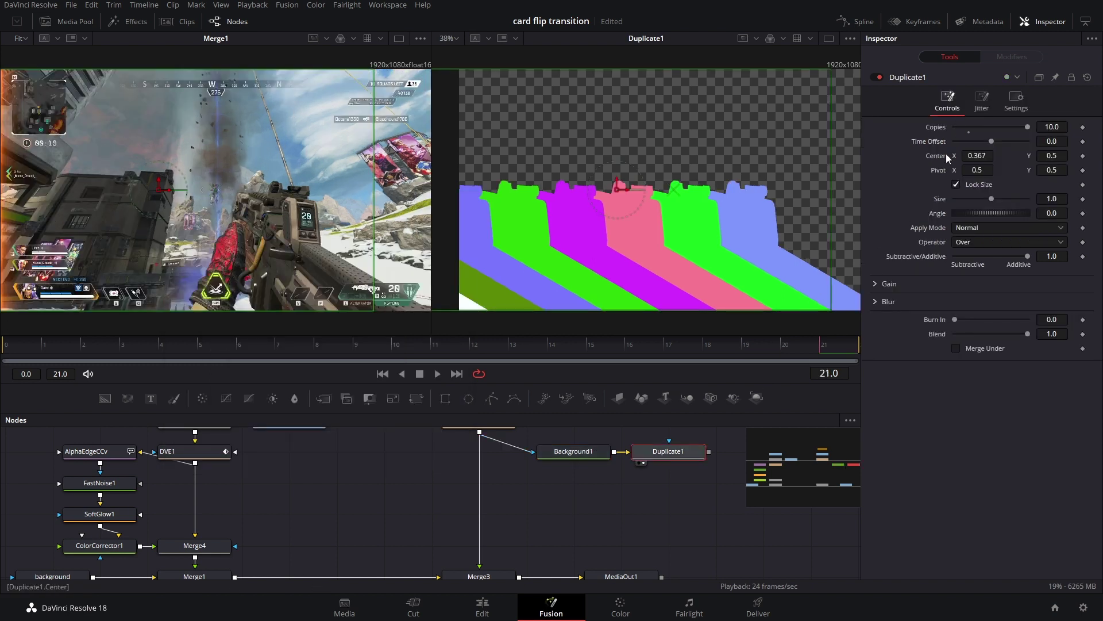
Step: Animate Duplicate1's Center X from -0.5 at frame 0 to 0.5 at frame 21, and preview the result
double_click(937, 156)
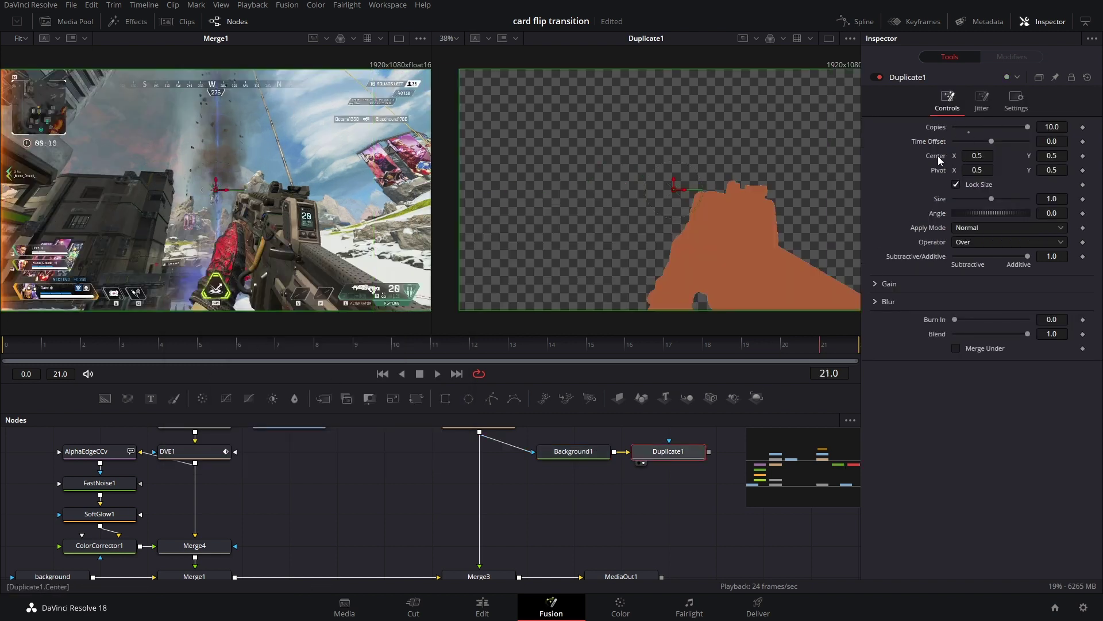
click(1083, 157)
drag(815, 346, 2, 362)
drag(989, 159, 928, 160)
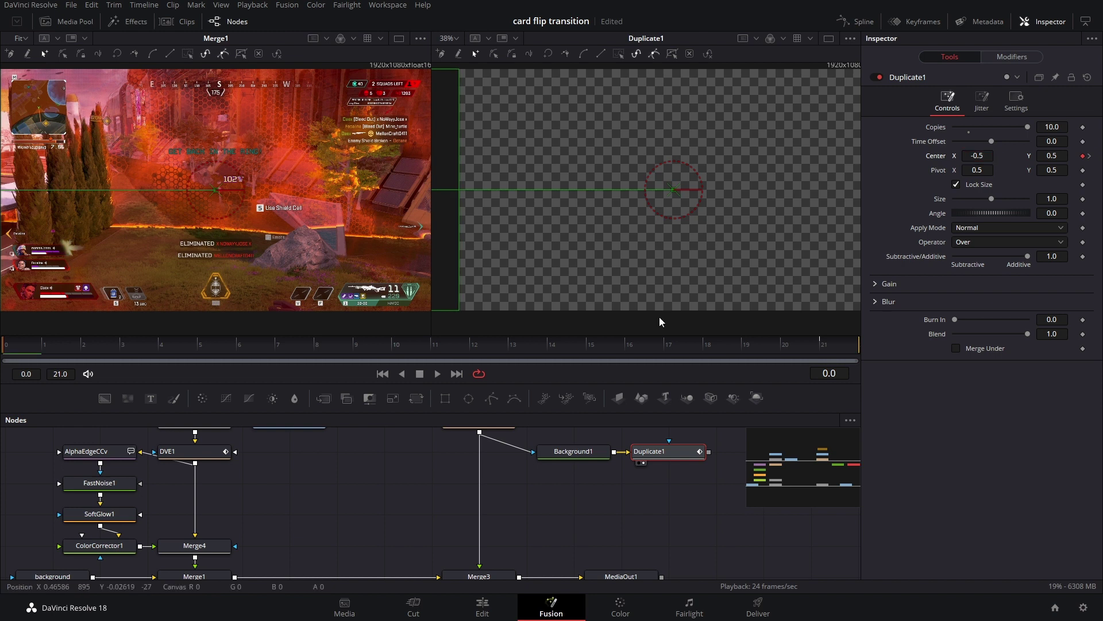
click(437, 374)
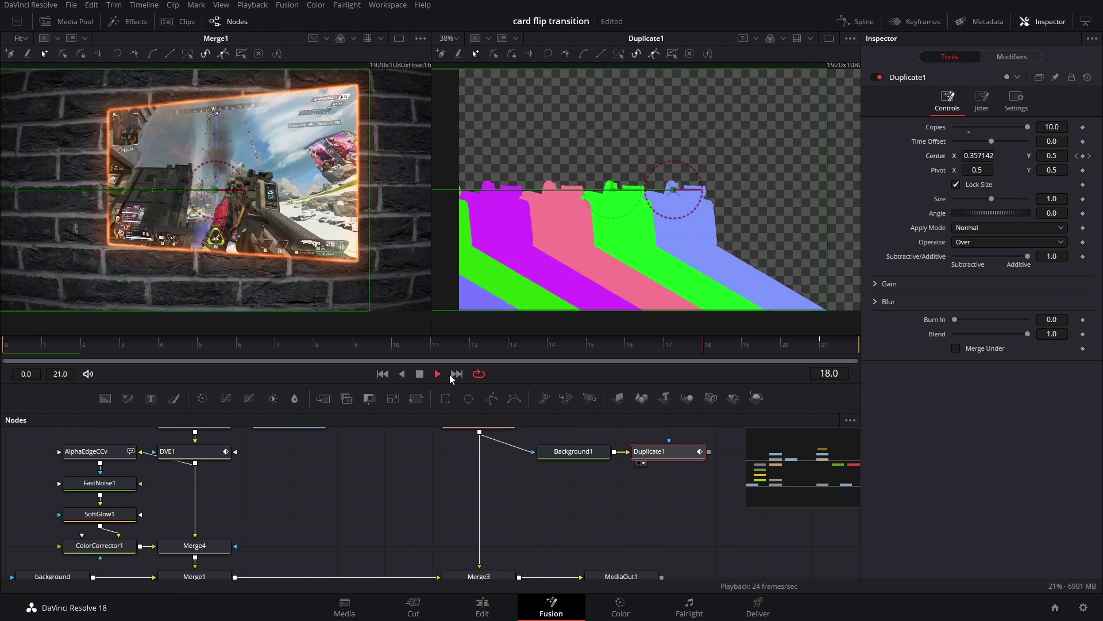
drag(746, 350, 786, 355)
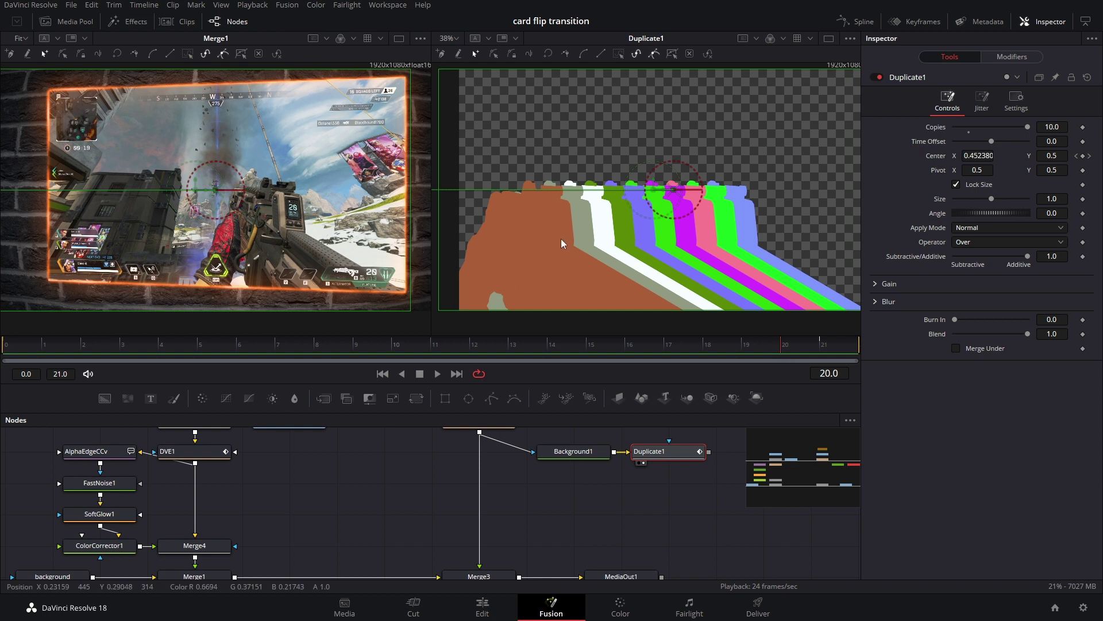
Step: Enable Merge Under on Duplicate1 and reseed its jitter to random seed 3750
click(956, 349)
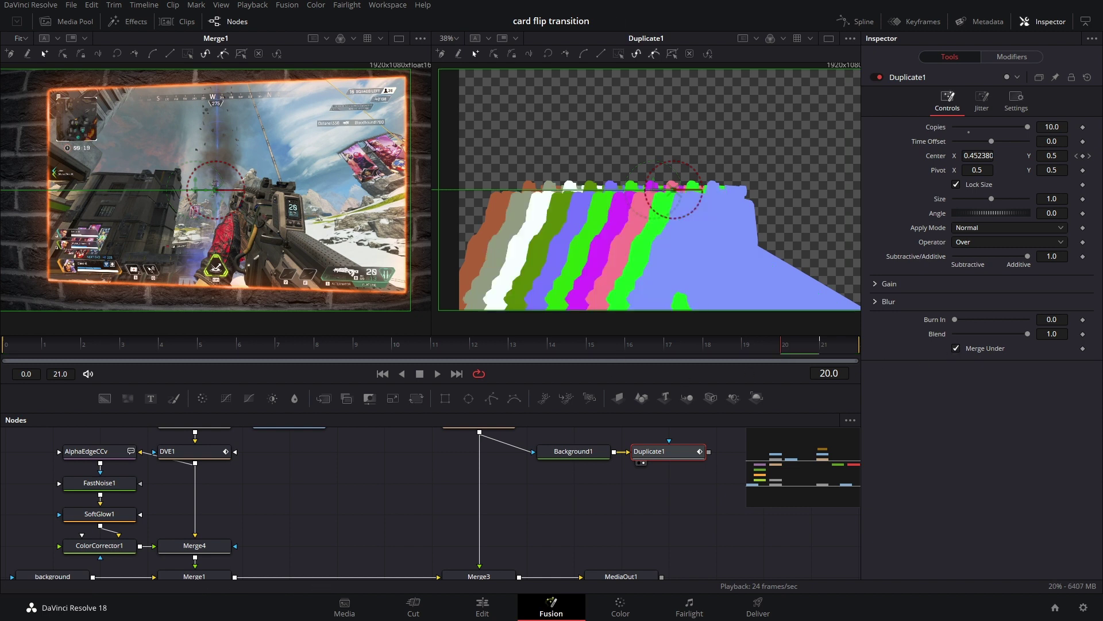
click(983, 99)
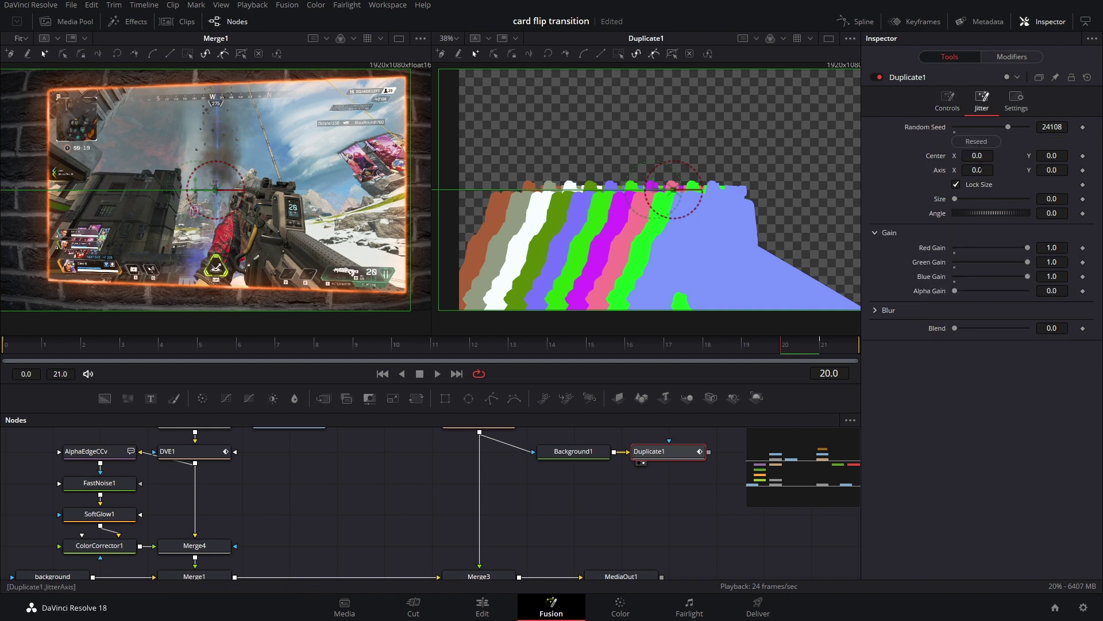
click(976, 141)
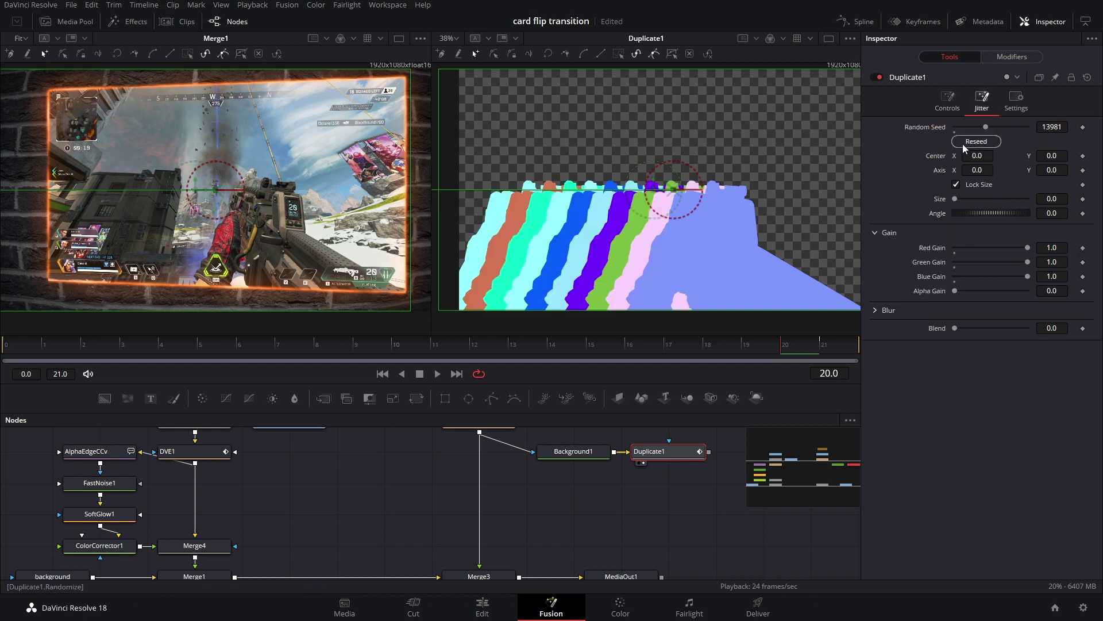
click(976, 141)
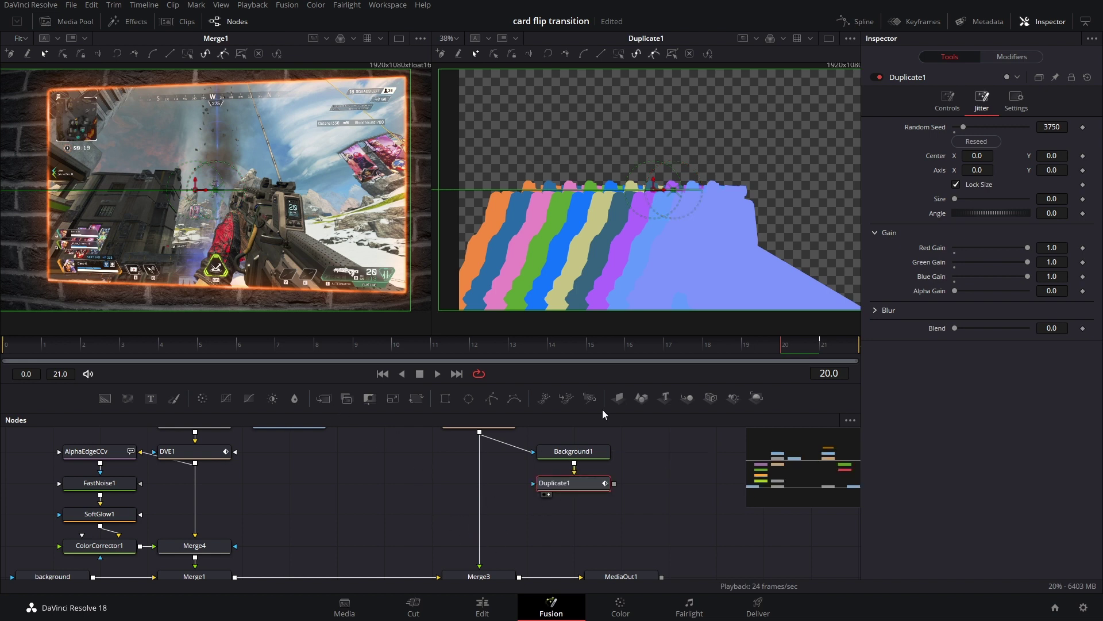
Step: Insert a Merge between Transform1 and Merge3, with Duplicate1 as background and Transform1's gun as foreground
drag(324, 398, 480, 483)
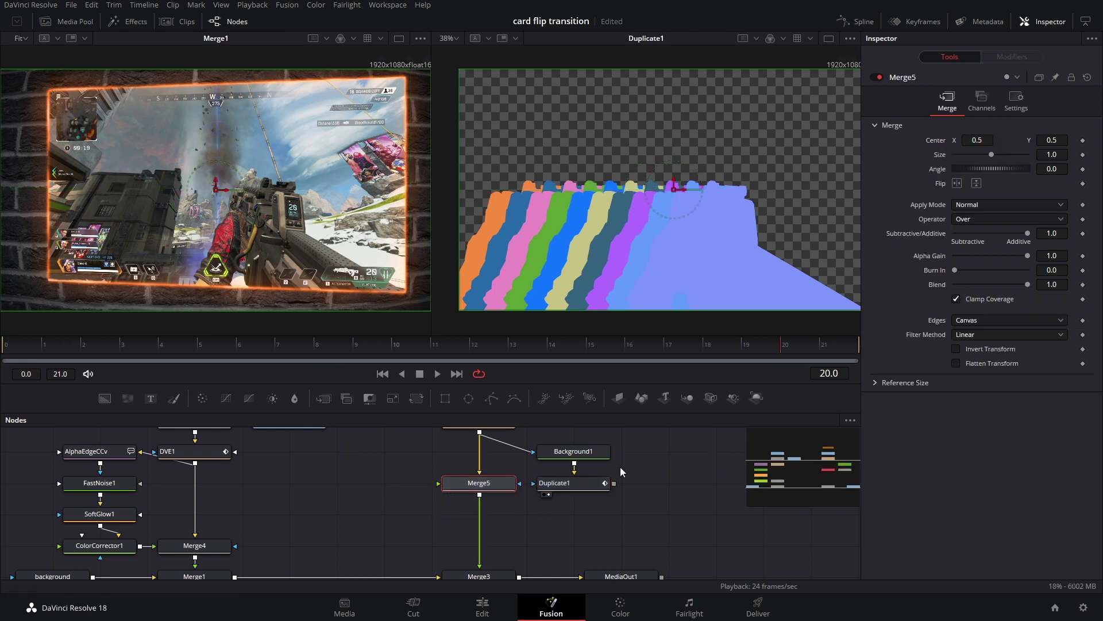
drag(614, 484, 491, 492)
scroll(490, 484, up, 1)
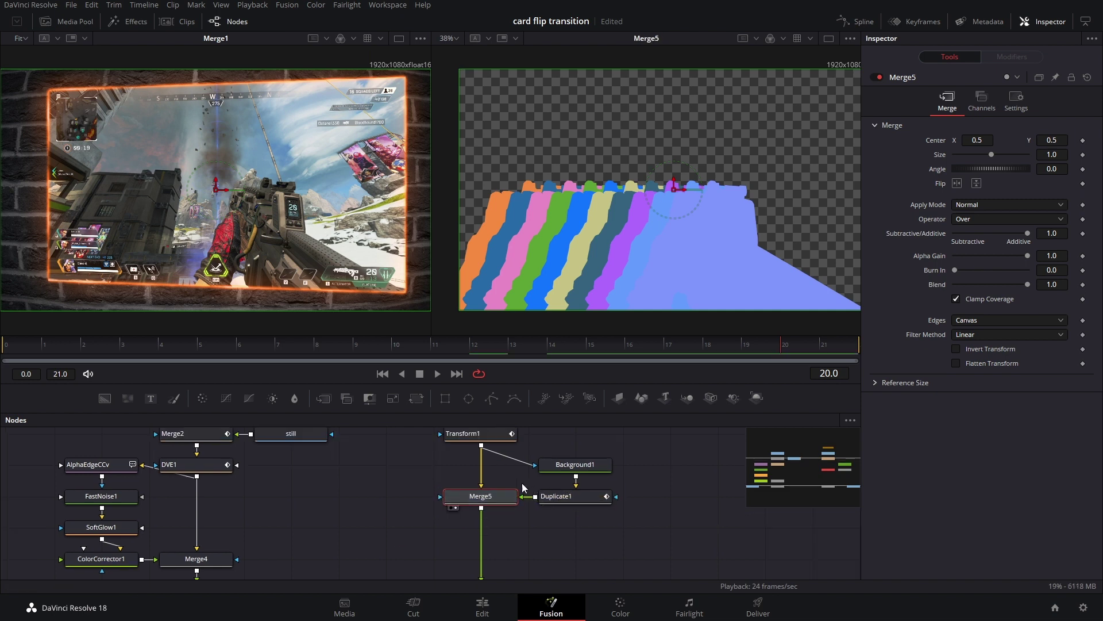
mouse_move(481, 481)
mouse_down()
mouse_move(524, 497)
mouse_move(483, 491)
mouse_up()
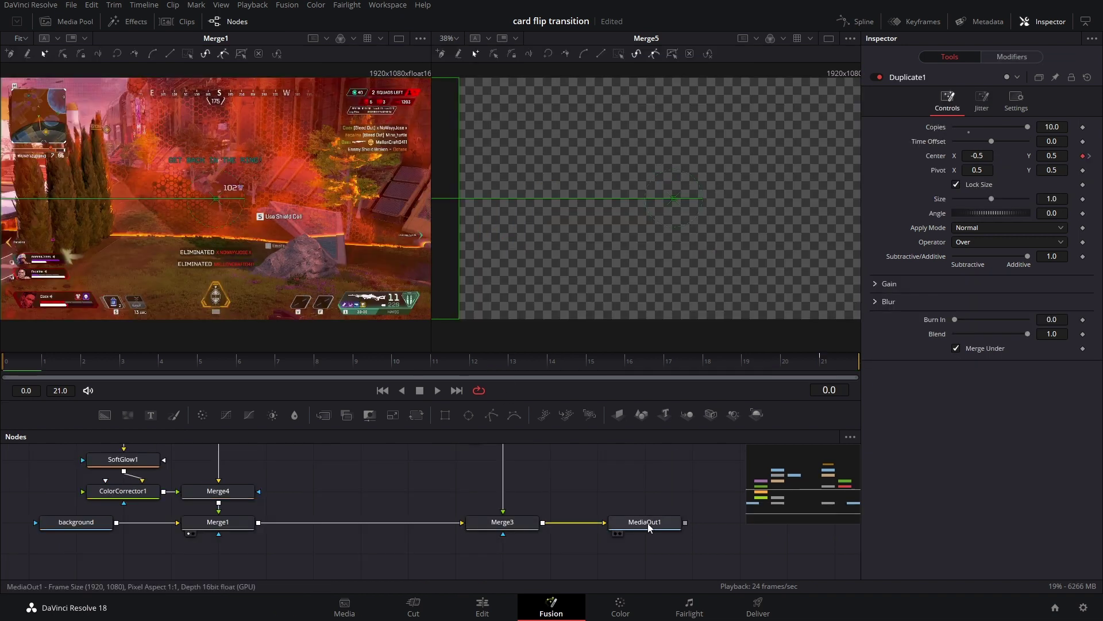
Step: Show MediaOut1 in the second viewer and play and scrub the full transition through to frame 21
click(648, 528)
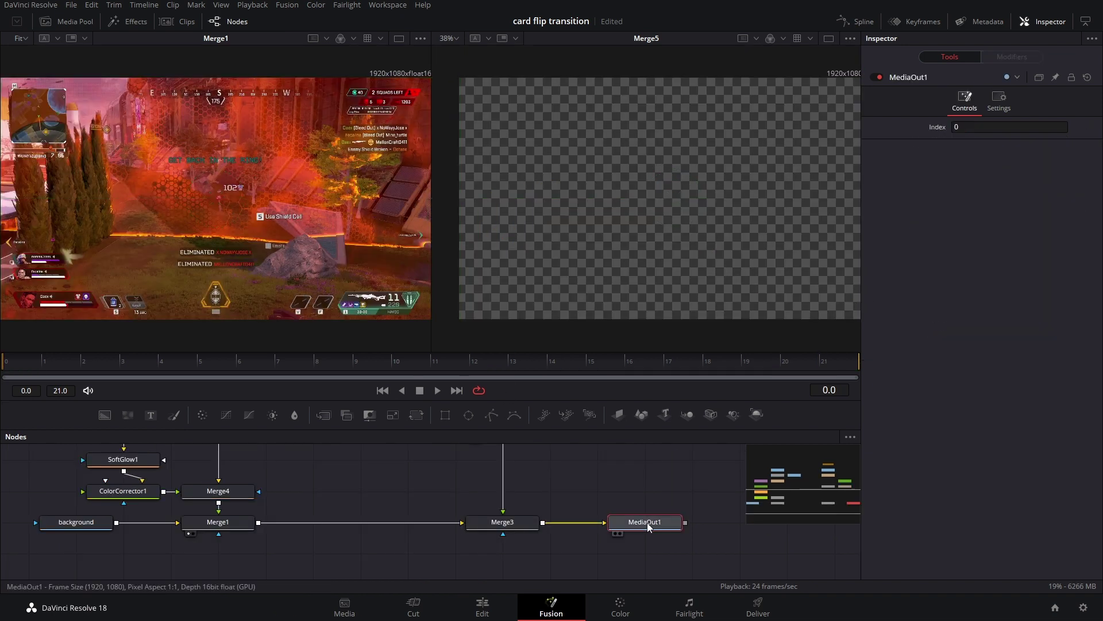
click(620, 533)
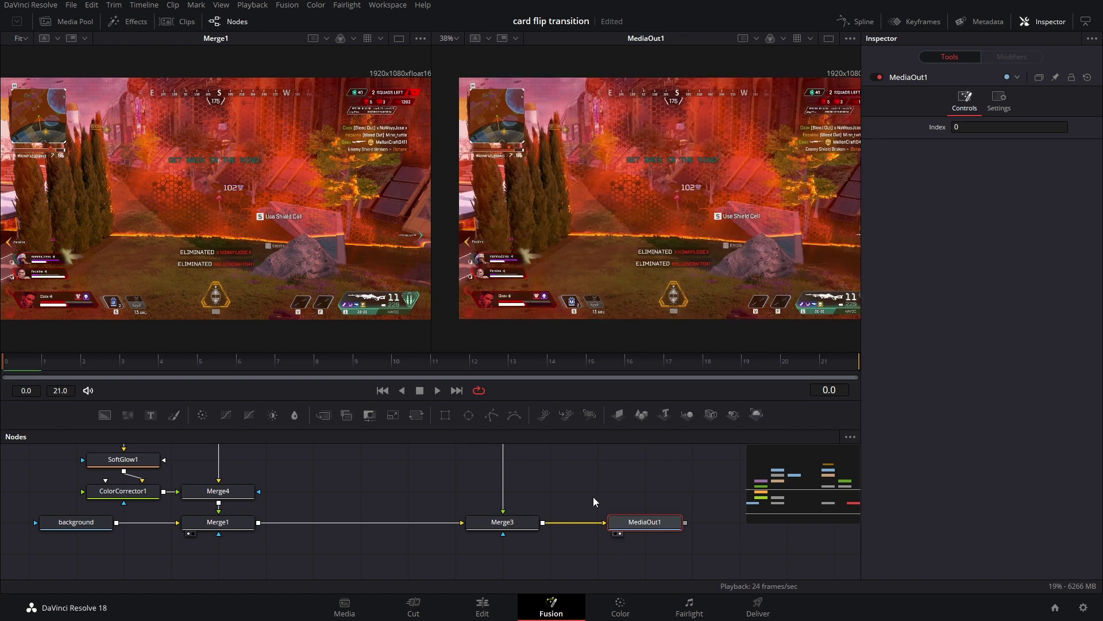
click(438, 390)
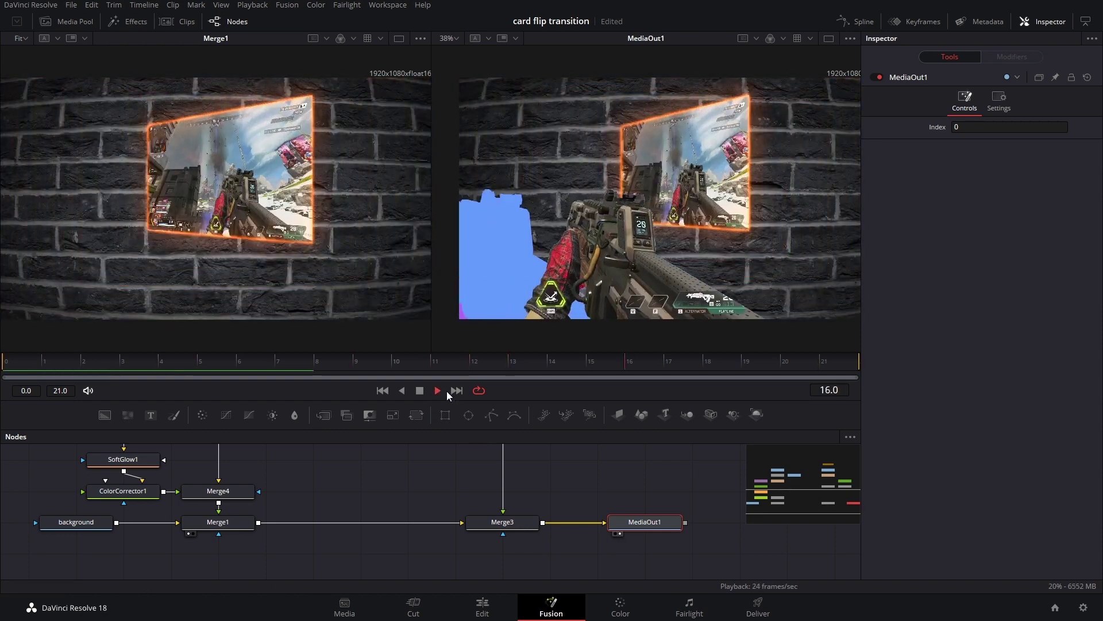
click(507, 364)
drag(507, 364, 829, 362)
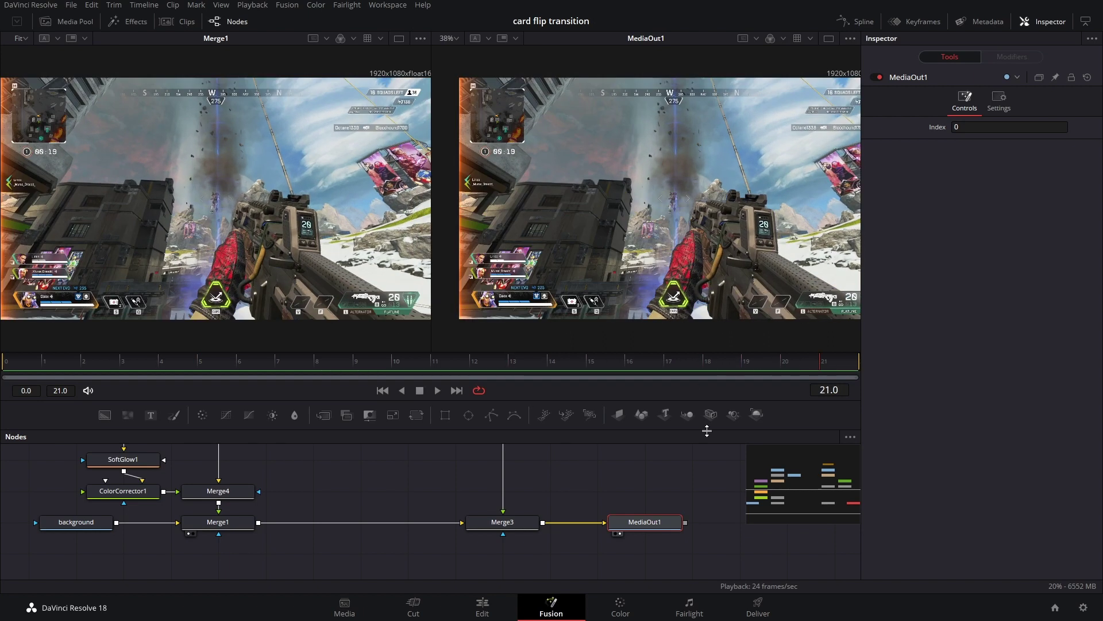
Step: Open the Spline editor and limit it to showing only the selected tool
click(859, 23)
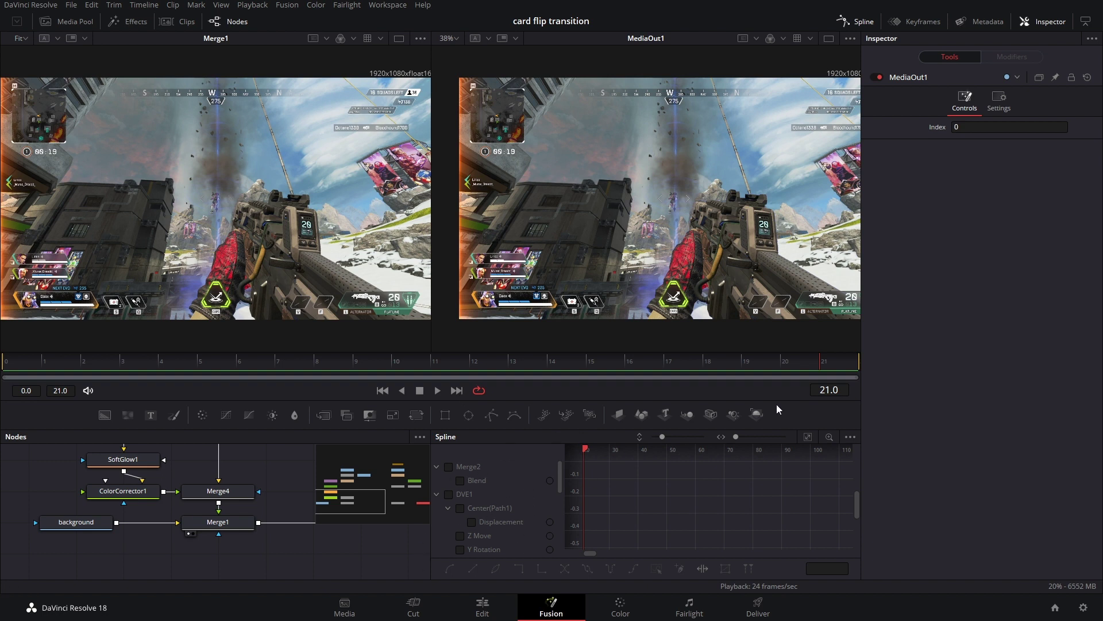
click(850, 438)
click(827, 454)
drag(368, 476, 242, 569)
drag(383, 518, 230, 569)
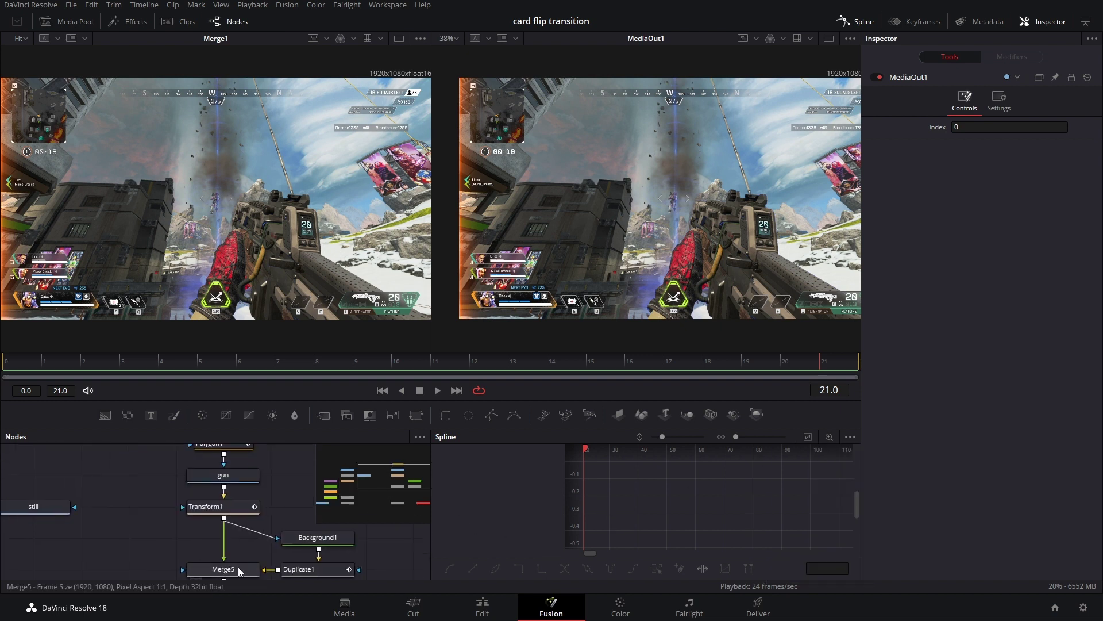
Step: Smooth the last keyframe of Transform1's Center displacement curve and play back the gun's slide-in
click(247, 510)
click(805, 433)
drag(755, 494, 695, 472)
click(437, 390)
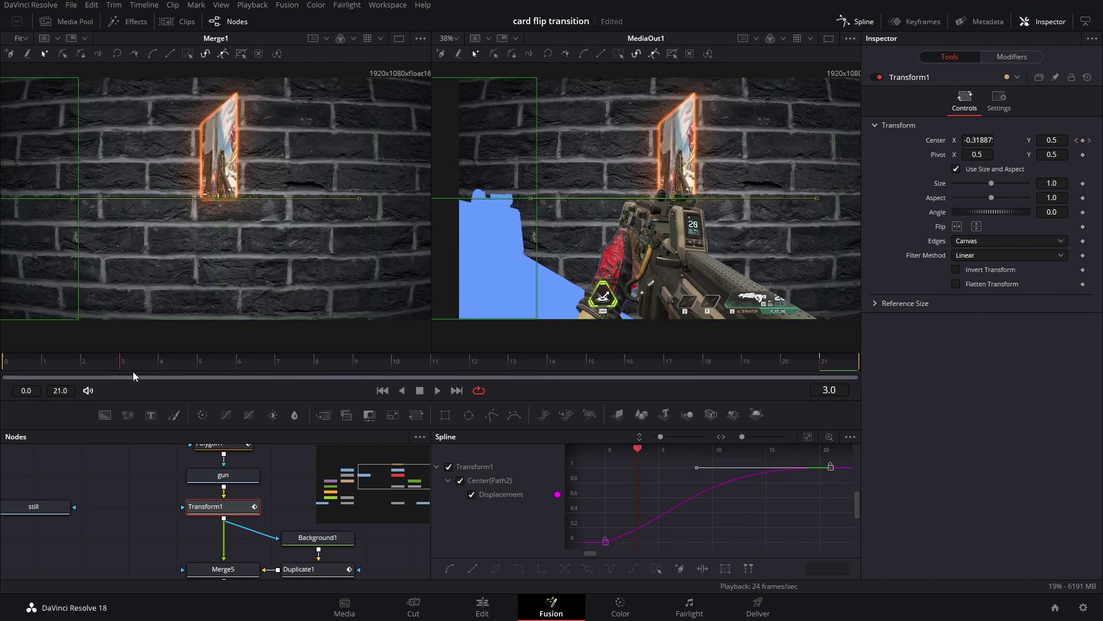
click(435, 391)
Step: Smooth Duplicate1's Center displacement curve in the Spline editor
drag(413, 533, 384, 520)
click(292, 544)
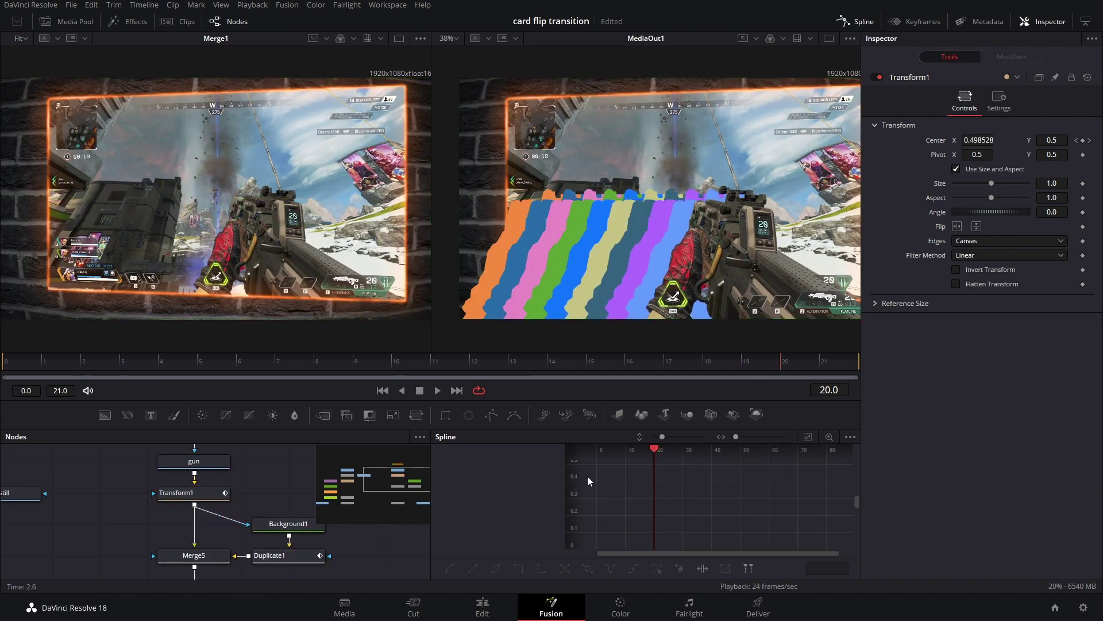
click(288, 555)
drag(750, 491, 737, 479)
Step: Smooth DVE1's Center displacement, Z Move and Y Rotation curves at their first and middle keyframes
drag(138, 535, 326, 519)
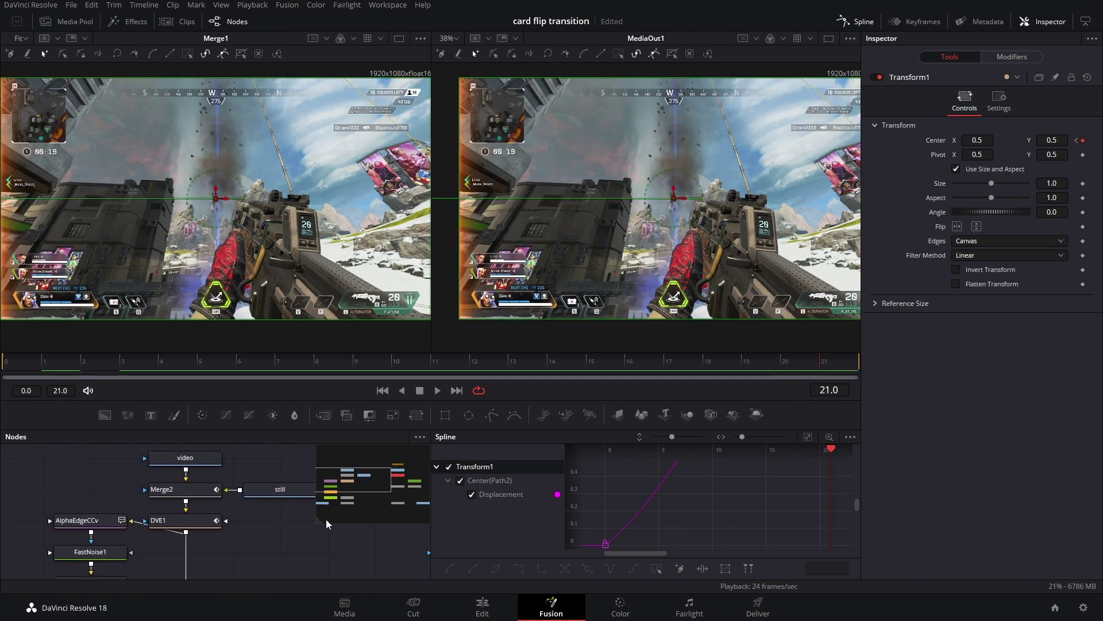
click(193, 525)
click(453, 365)
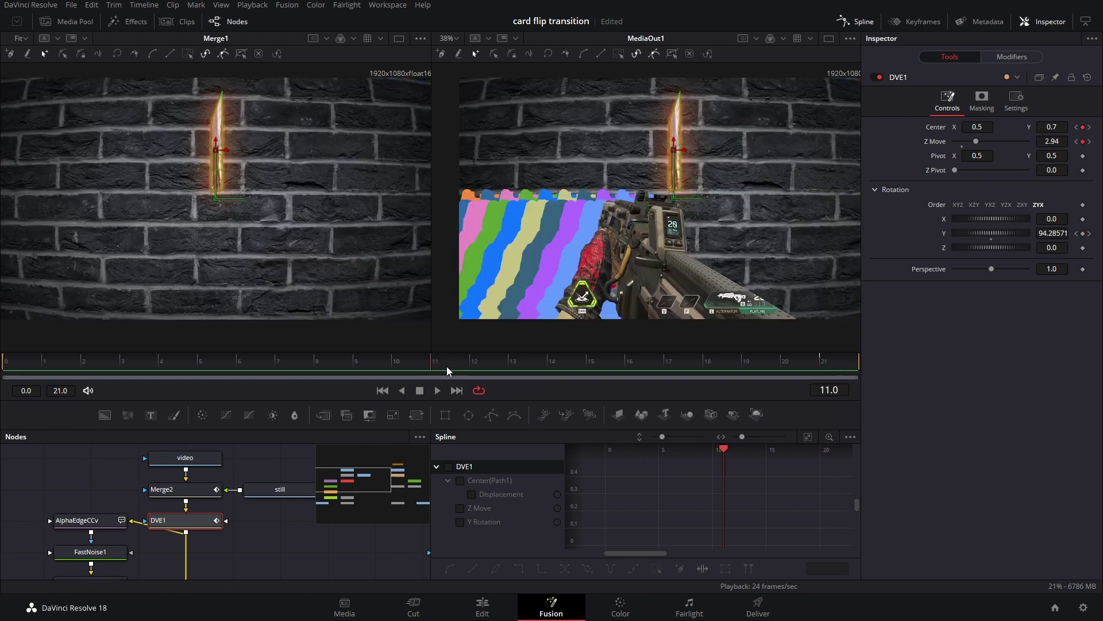
click(449, 466)
click(808, 437)
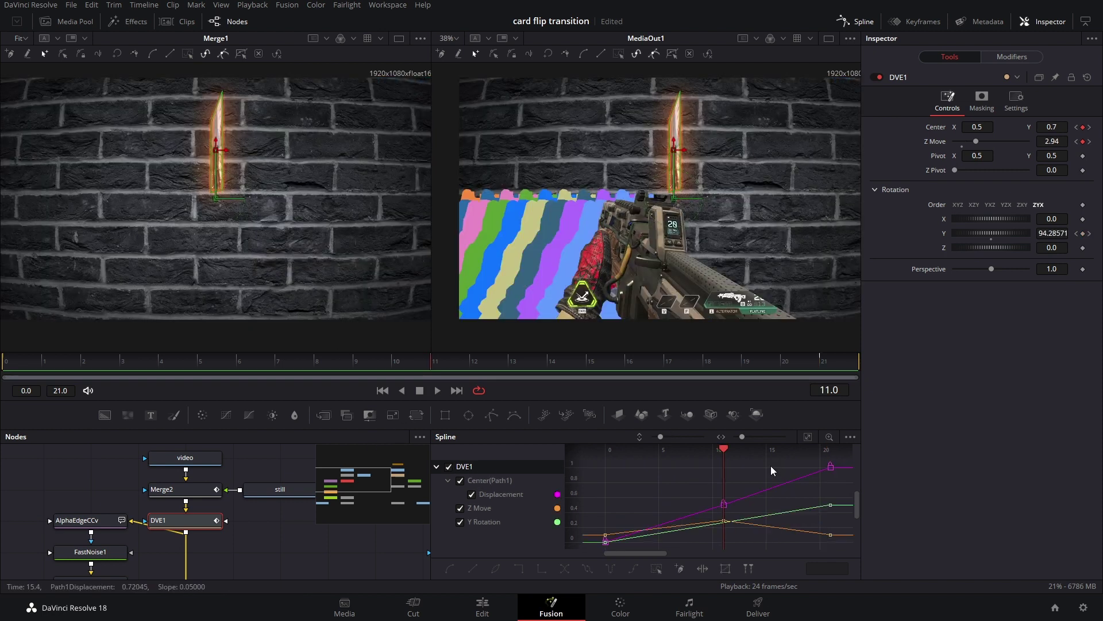
drag(753, 472, 616, 553)
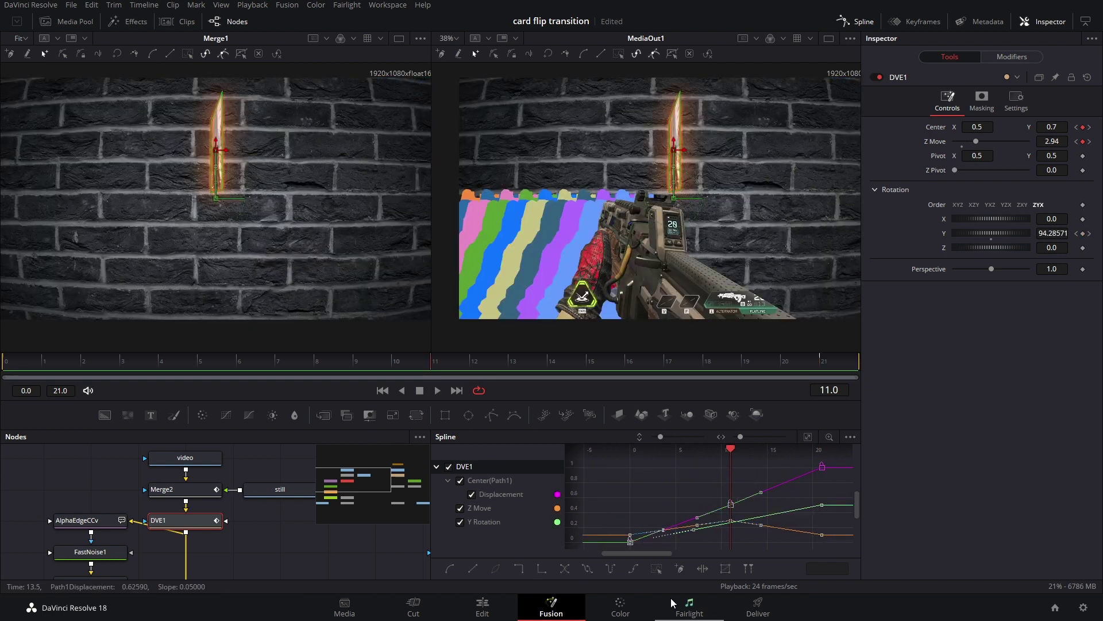
key(shift+s)
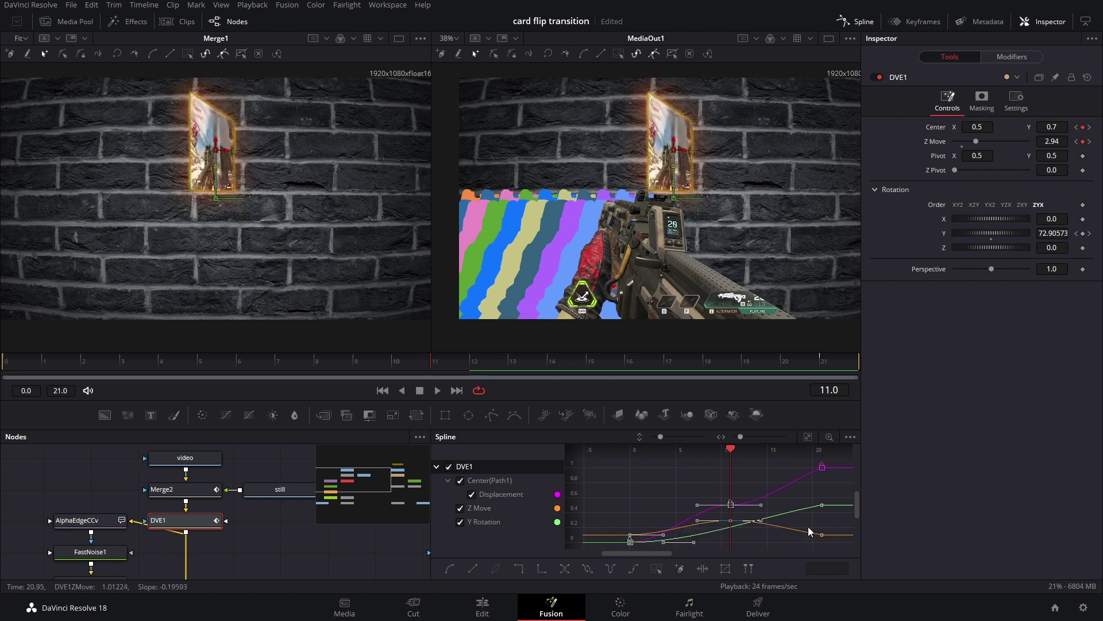
Step: Play back the smoothed transition in Fusion and on the Edit page timeline
drag(425, 368, 4, 368)
click(436, 390)
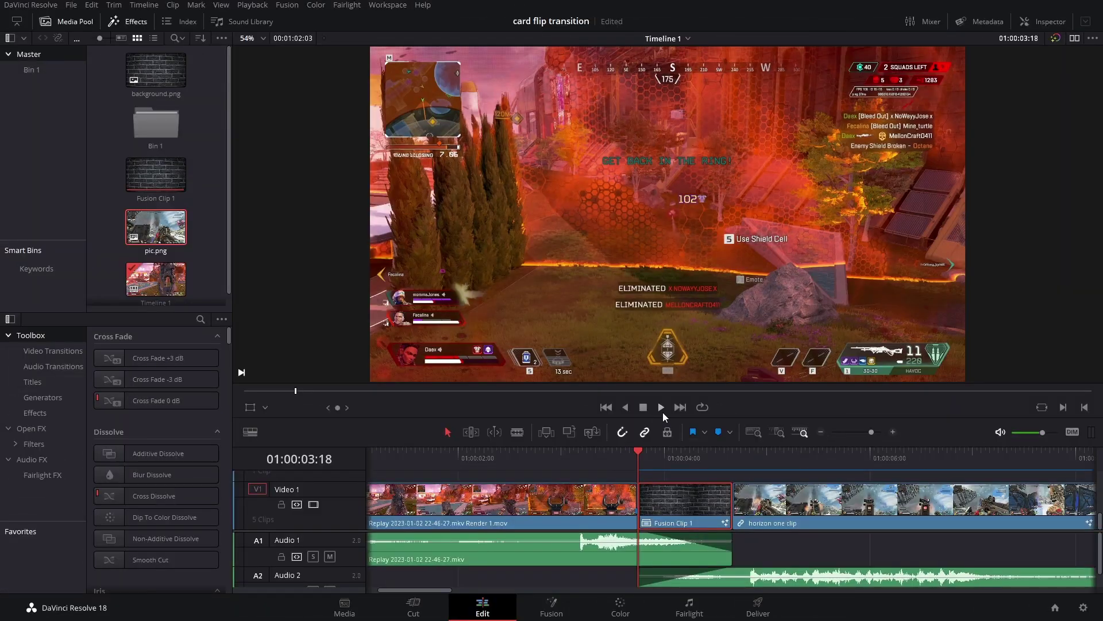
click(663, 410)
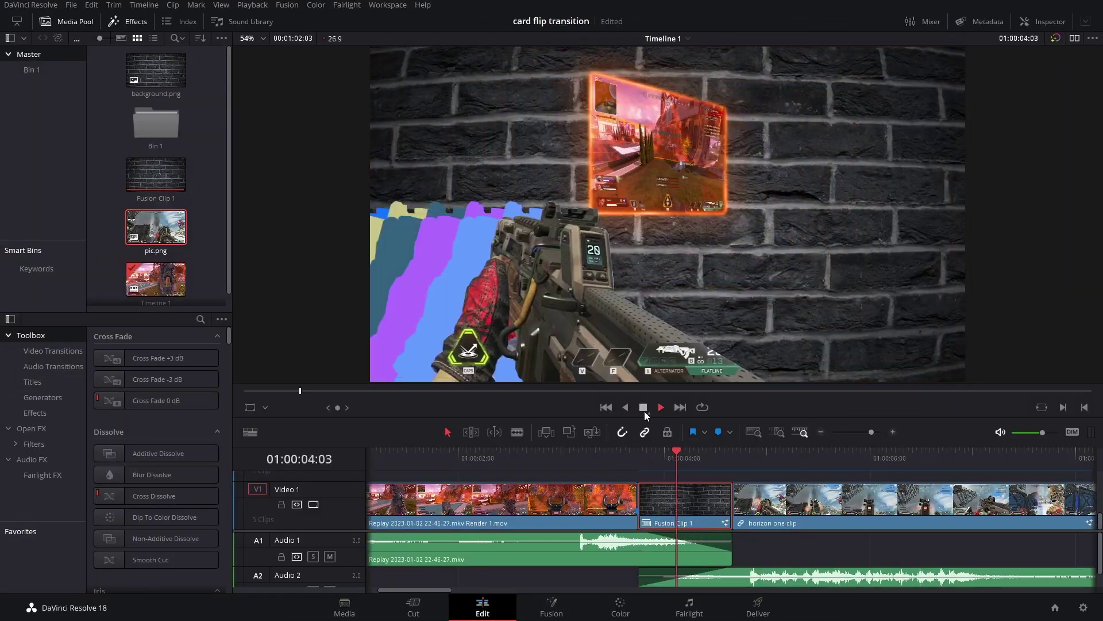
click(643, 409)
Step: Add an Adjustment Clip on Video 2 above the horizon one clip, starting at 01:00:04:16
key(Left)
key(Left)
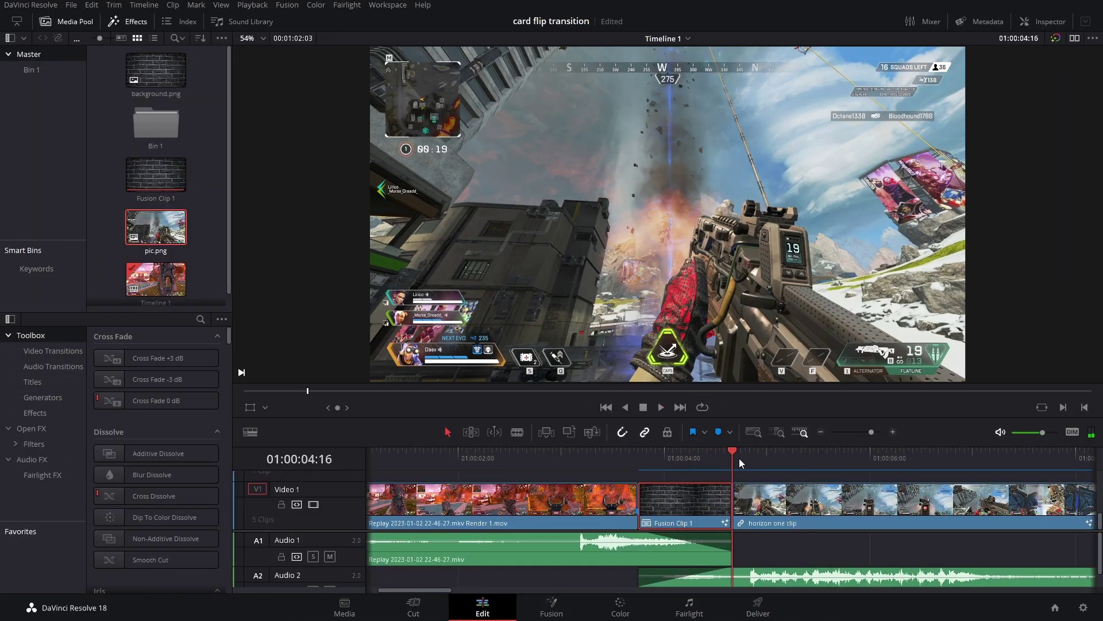
scroll(780, 537, up, 2)
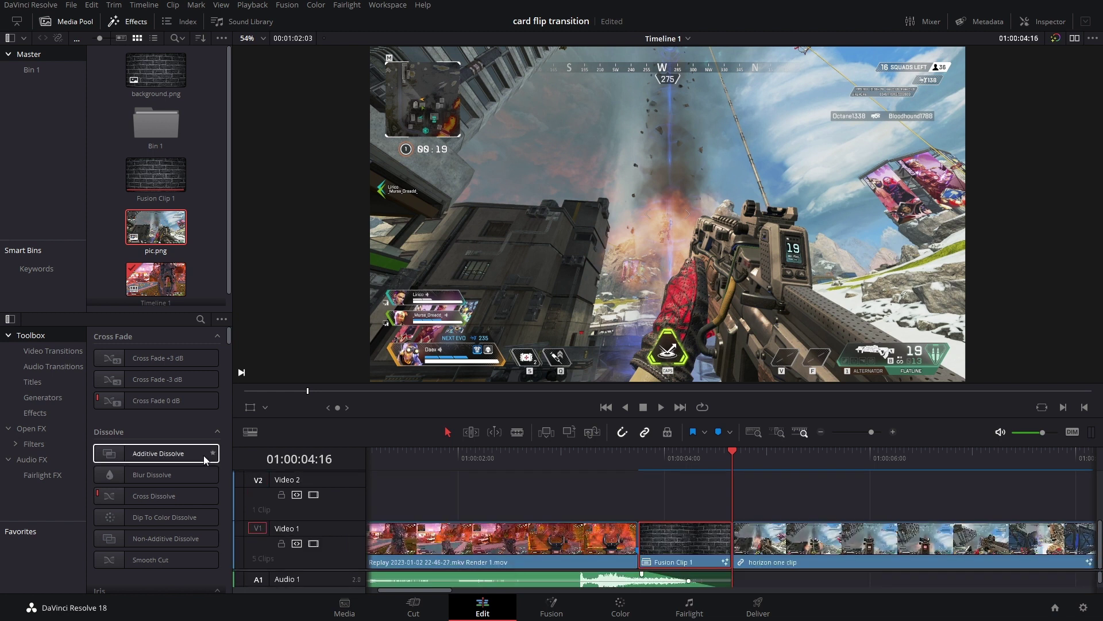
click(33, 414)
drag(130, 367, 741, 494)
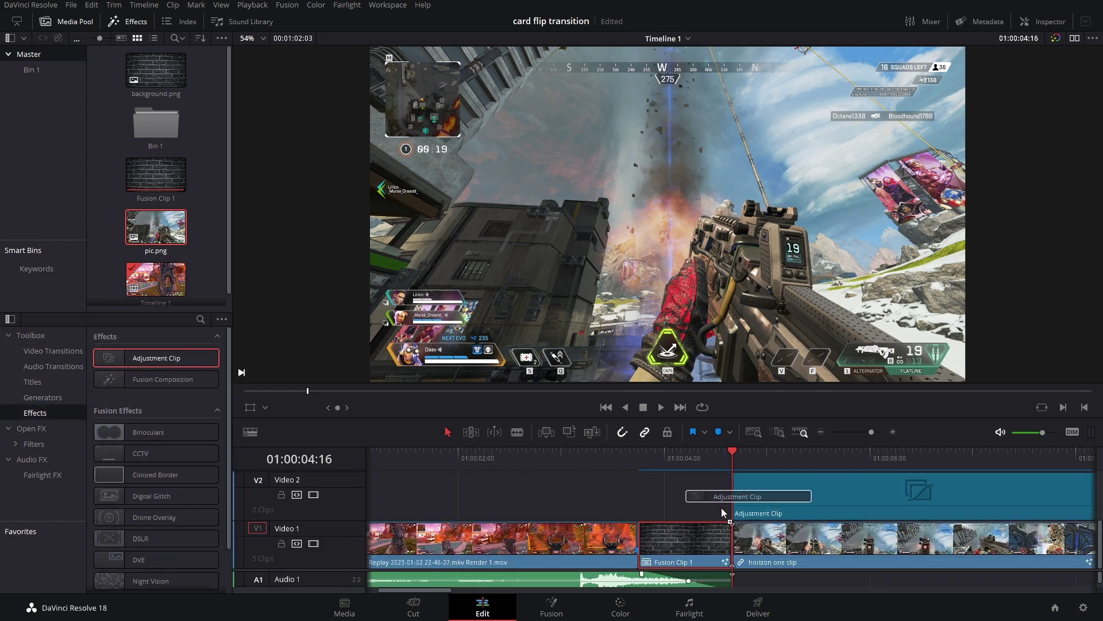
Step: Apply the Resolve FX Camera Shake effect to the adjustment clip
click(15, 445)
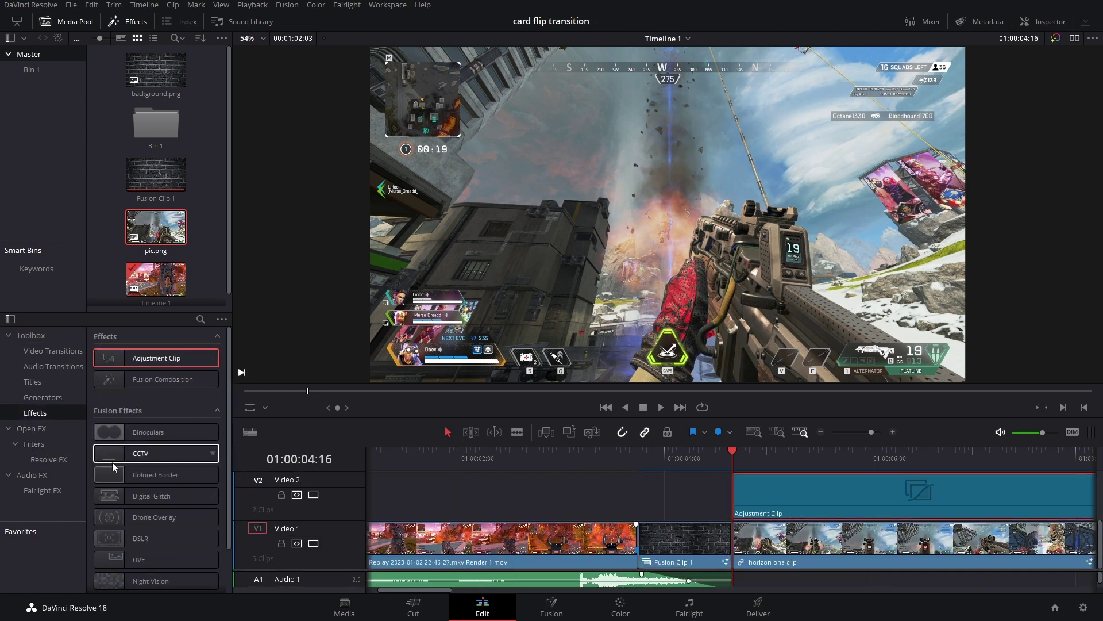
click(26, 448)
scroll(152, 447, down, 10)
drag(146, 367, 763, 495)
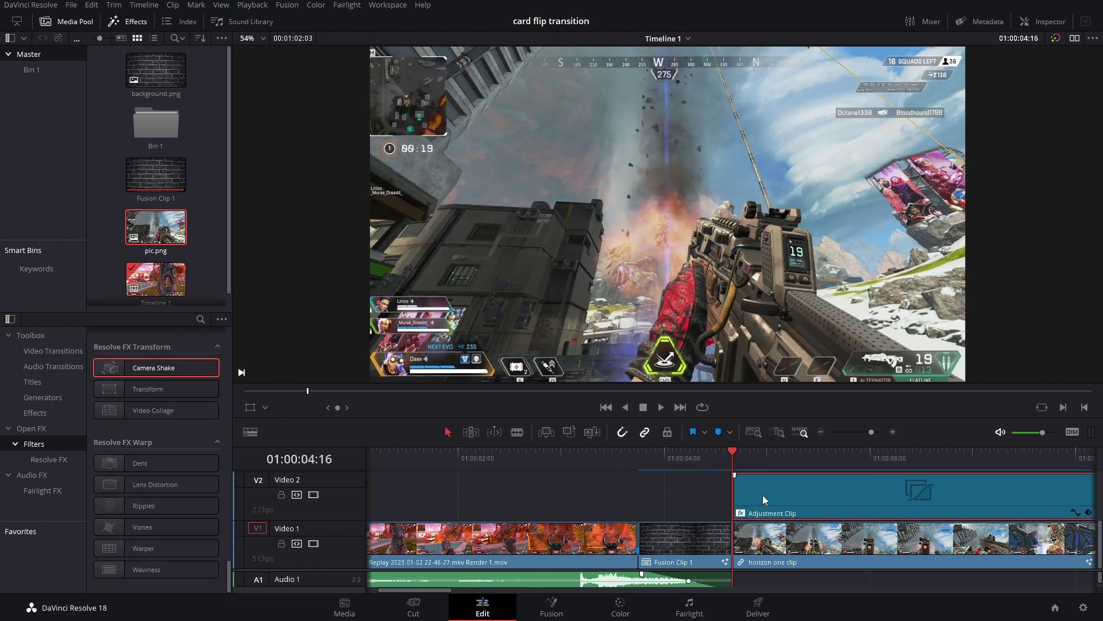
Step: Set the adjustment clip's Camera Shake Pan Amplitude to 0.481 and Tilt Amplitude to 0.233
click(1046, 22)
click(962, 63)
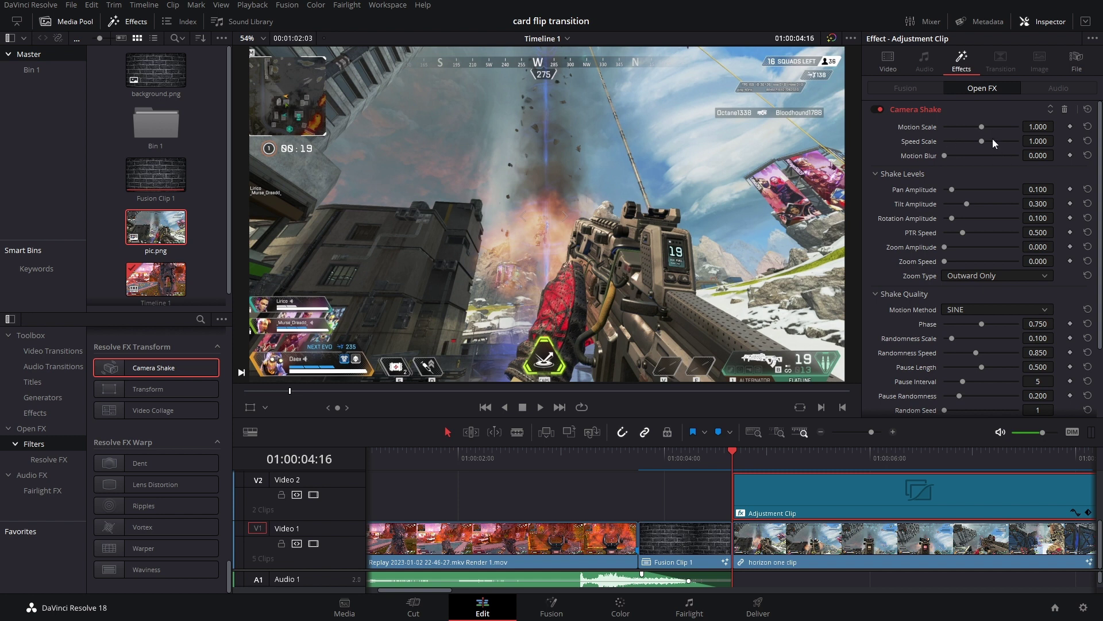
mouse_move(955, 192)
mouse_down()
mouse_move(980, 189)
mouse_move(965, 205)
mouse_up()
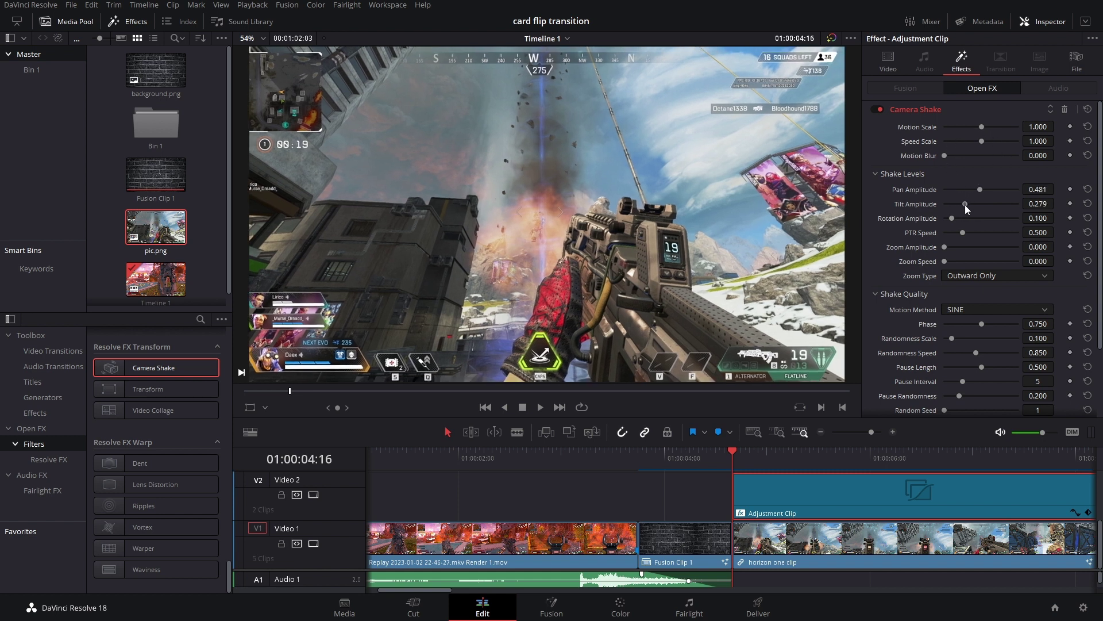
Step: Set Camera Shake's Zoom to Crop to 0.000, Border Type to Replicate, Motion Blur to 1.000 and Speed Scale to 2.000
scroll(949, 346, down, 3)
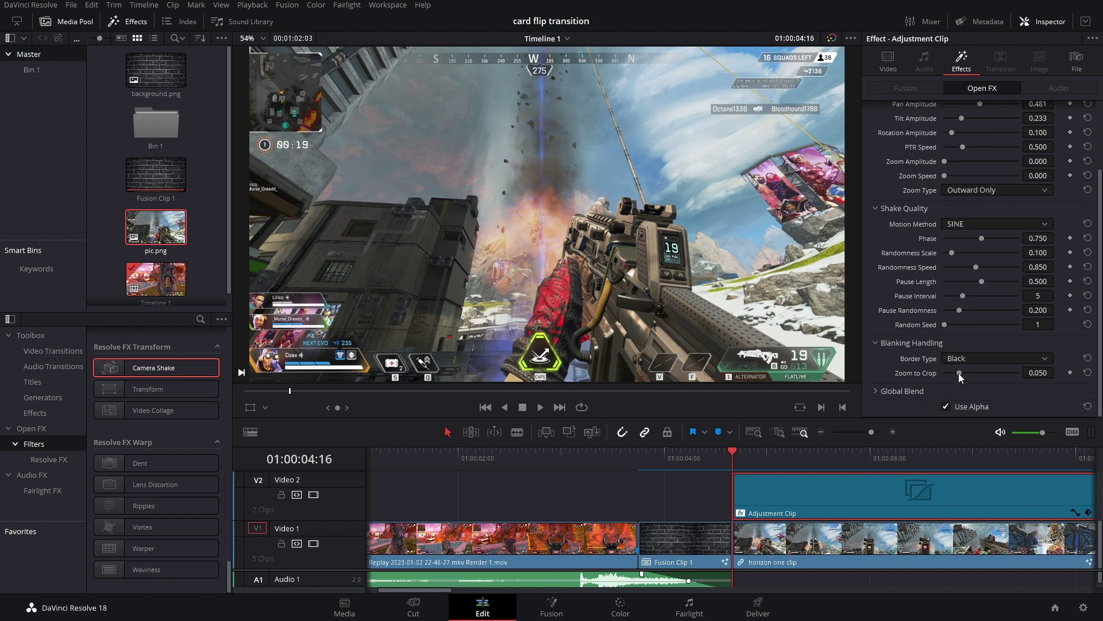
drag(958, 373, 929, 357)
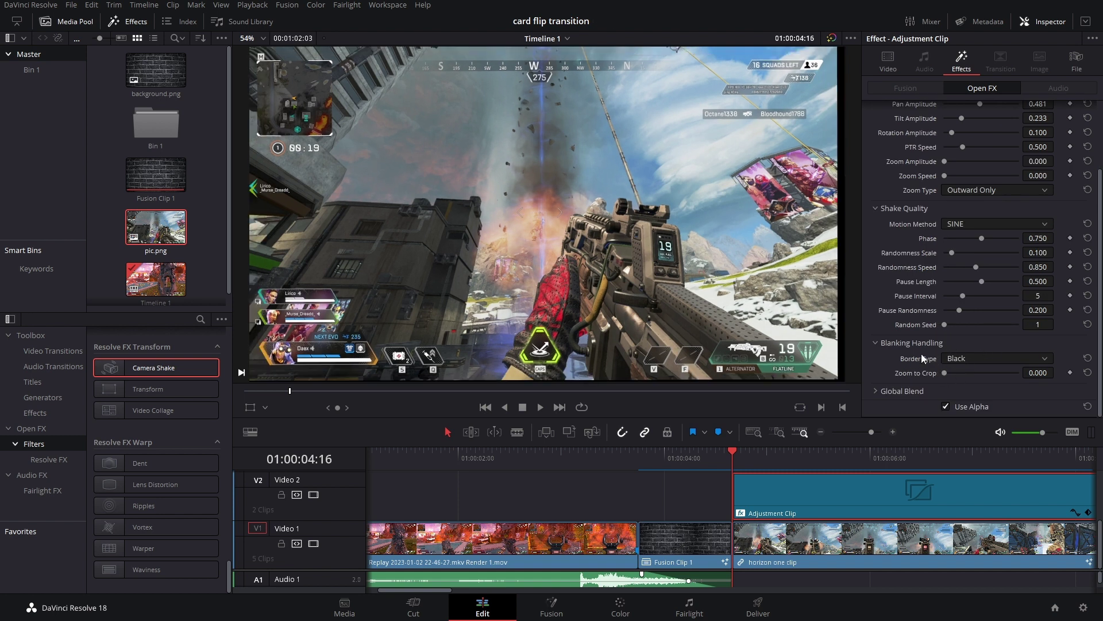
click(979, 358)
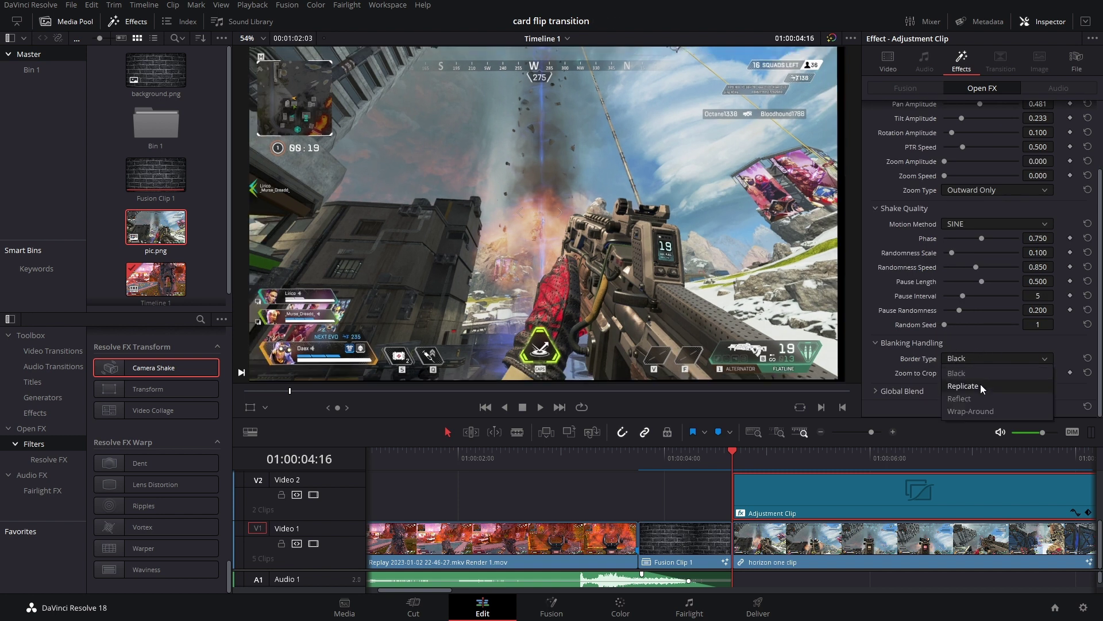
click(980, 384)
scroll(945, 154, up, 3)
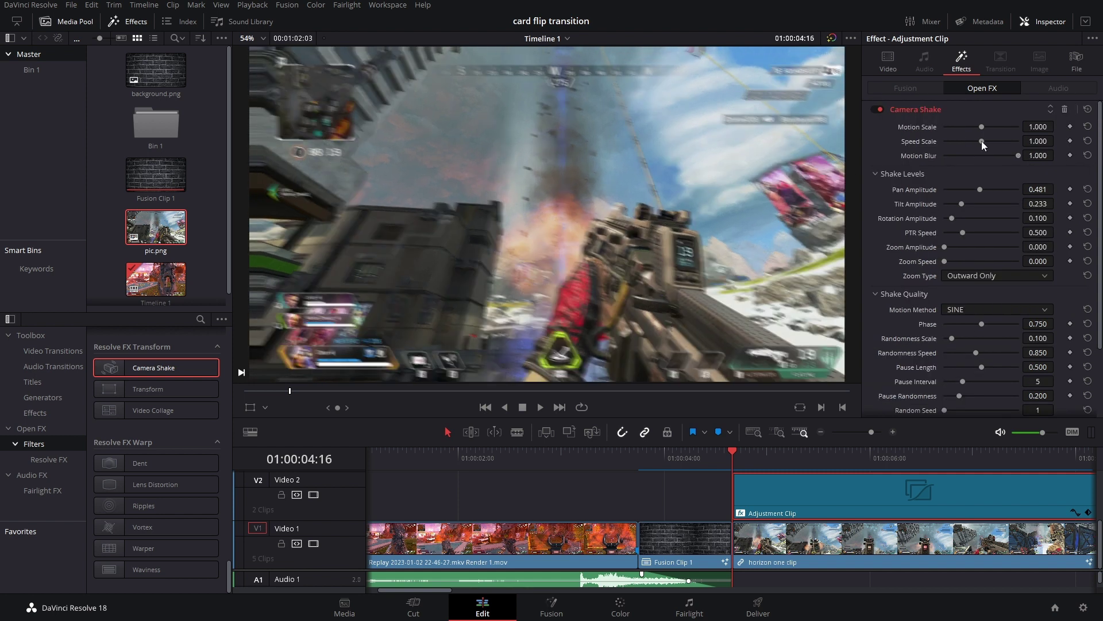
drag(982, 141, 1063, 125)
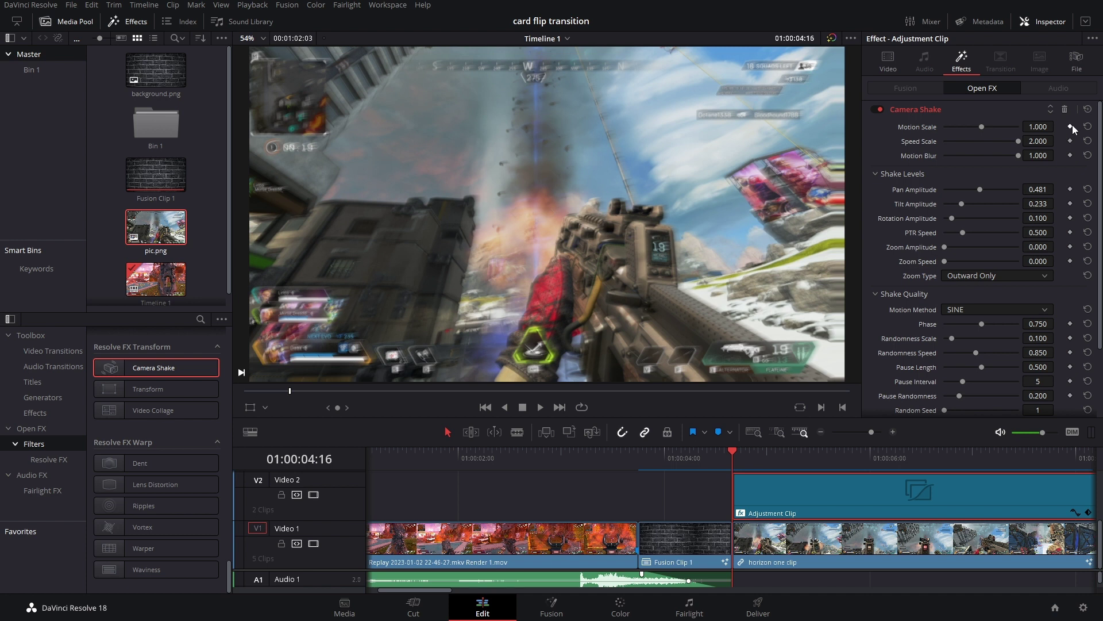
Step: Keyframe Camera Shake's Motion Scale at 1.000 at 01:00:04:16 and review the shake and transition on the timeline
click(1071, 126)
key(space)
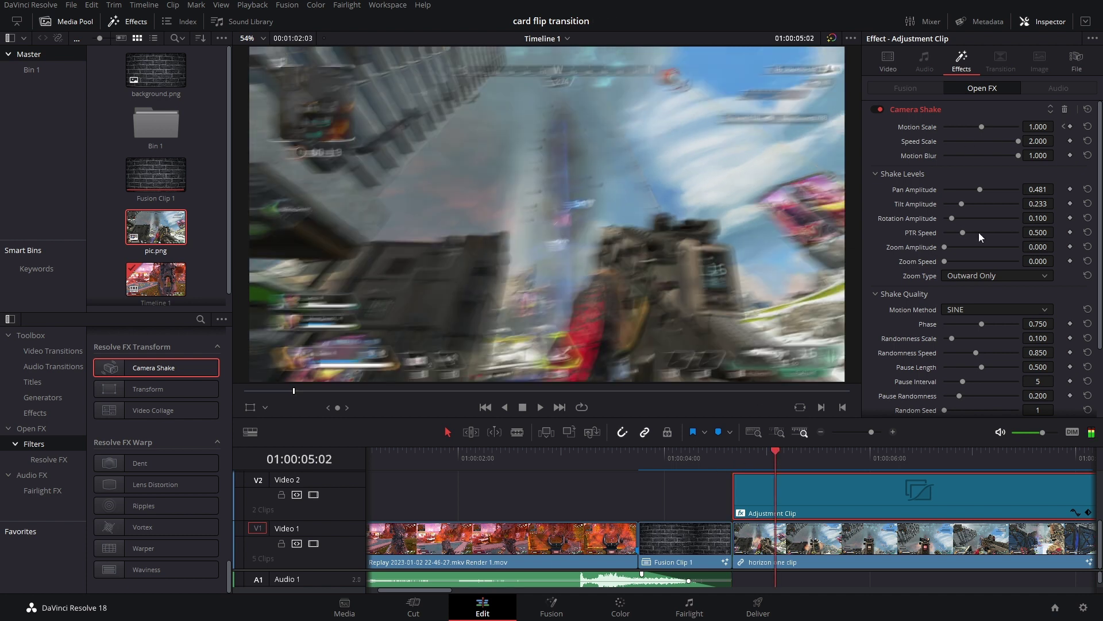
drag(725, 453, 668, 460)
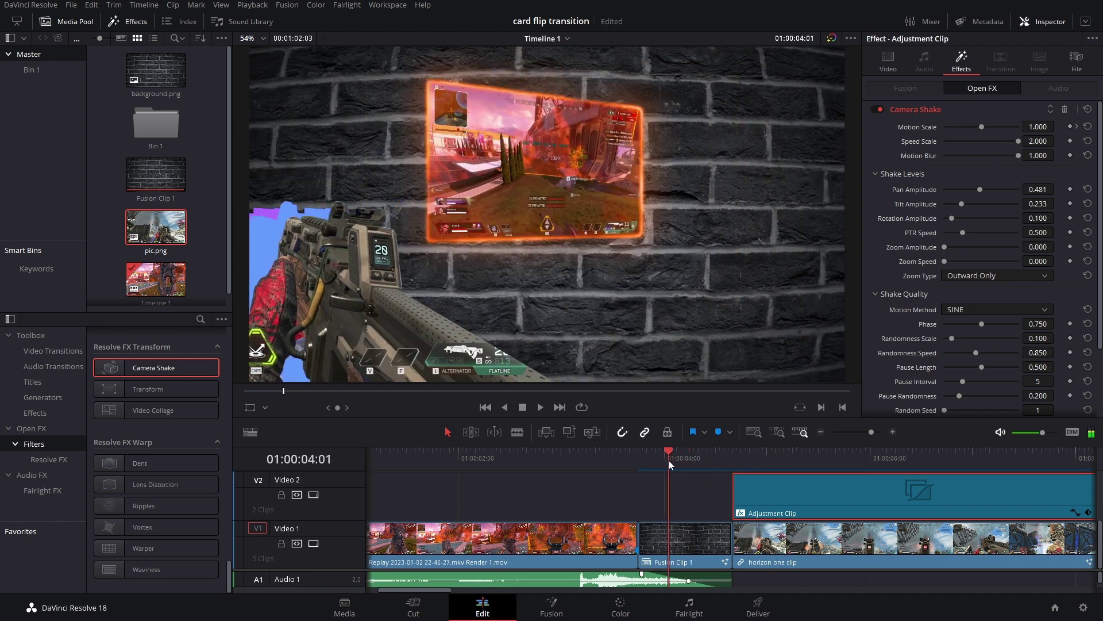